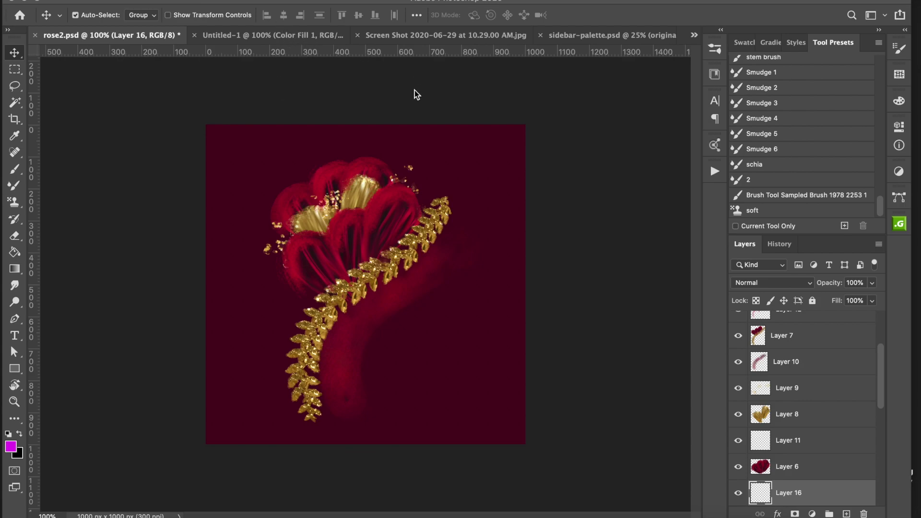
Step: Switch to the browser, try capturing the centre of the red rose photo as a screenshot, and return to Photoshop
{"action": "left_click", "coordinate": [339, 509]}
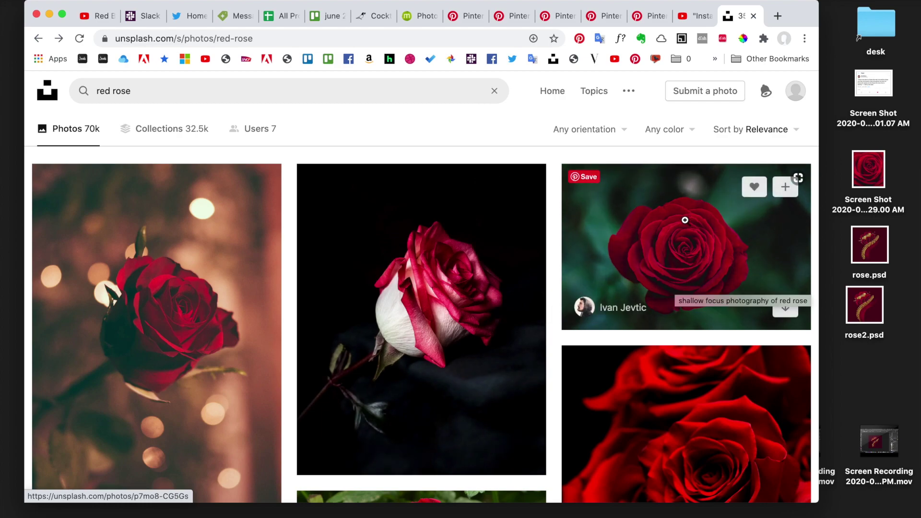
{"action": "left_click", "coordinate": [564, 95]}
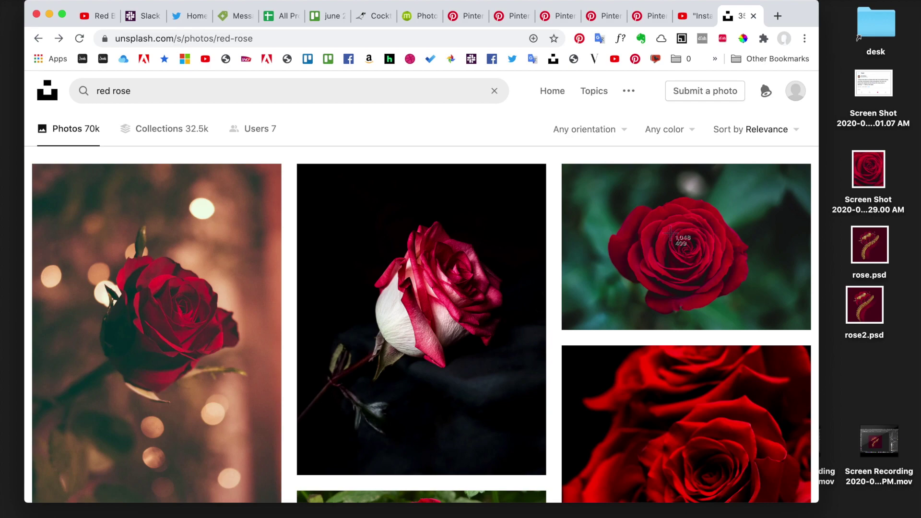
{"action": "key", "text": "super+shift+4"}
{"action": "left_click_drag", "start_coordinate": [647, 213], "coordinate": [719, 288]}
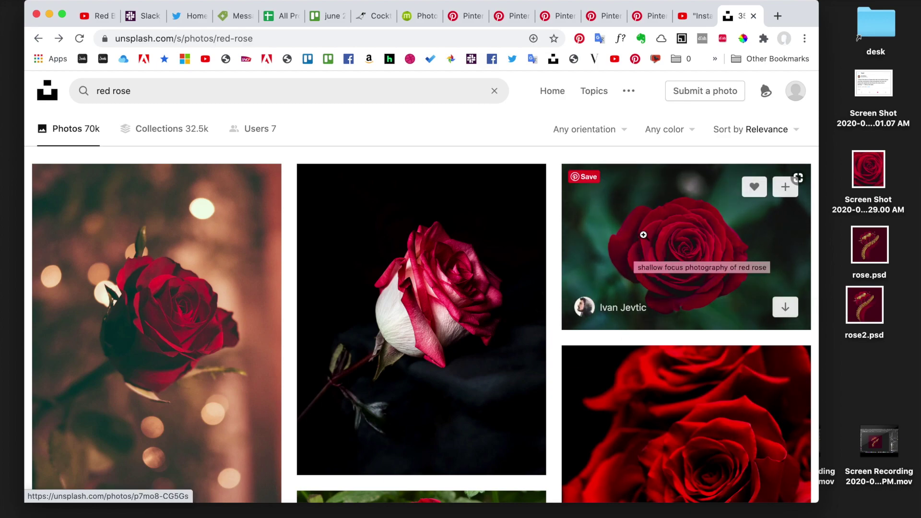
{"action": "left_click", "coordinate": [472, 512]}
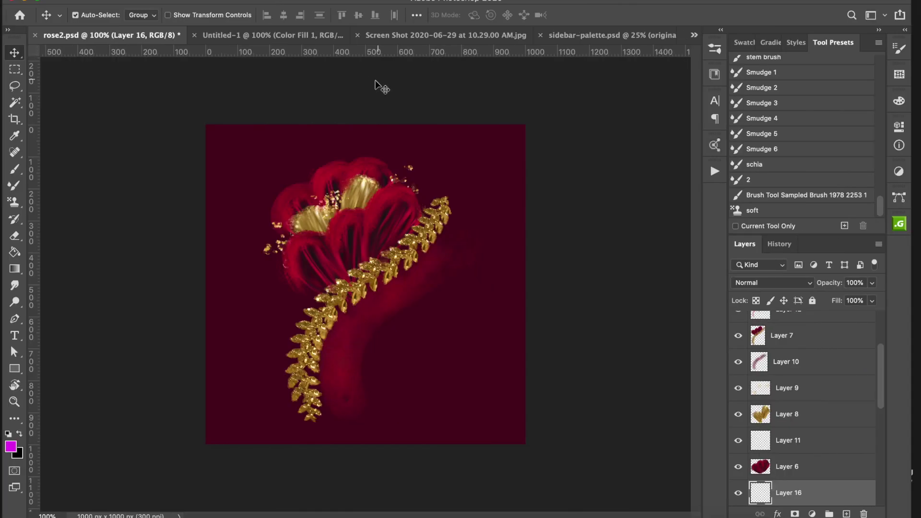
Step: Look through the open Untitled-1, rose screenshot and rose2.psd documents, finishing on the rose screenshot
{"action": "left_click", "coordinate": [299, 36]}
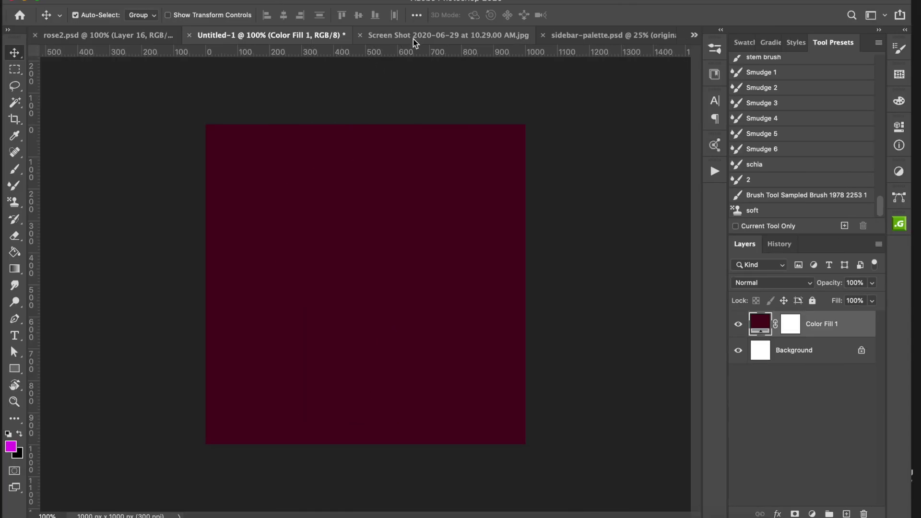
{"action": "left_click", "coordinate": [402, 37]}
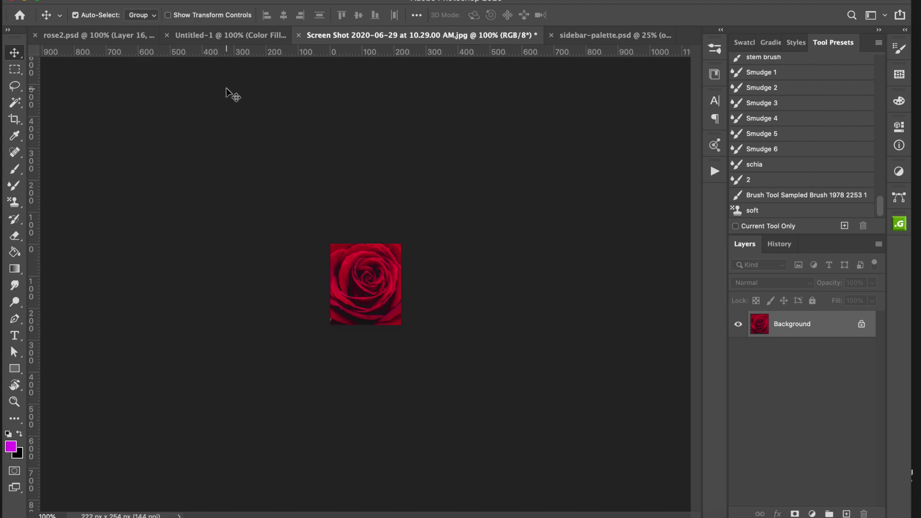
{"action": "left_click", "coordinate": [122, 41]}
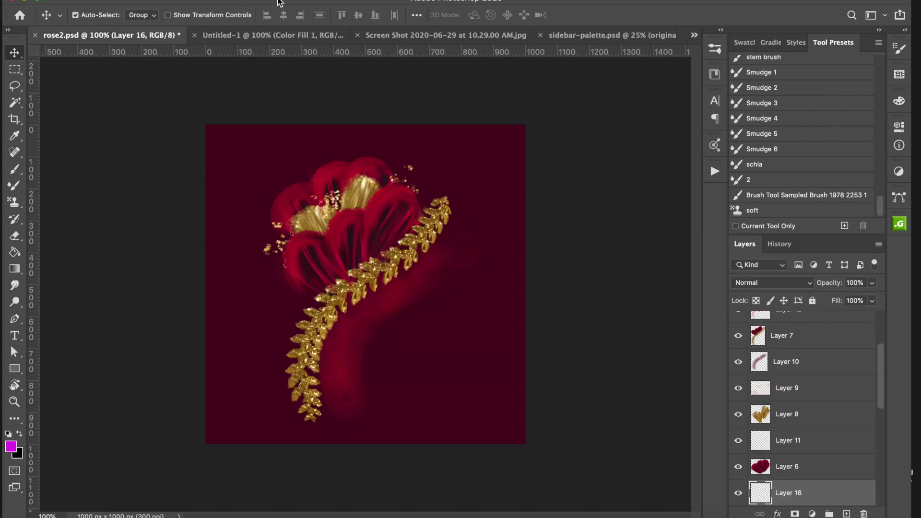
{"action": "left_click", "coordinate": [422, 35]}
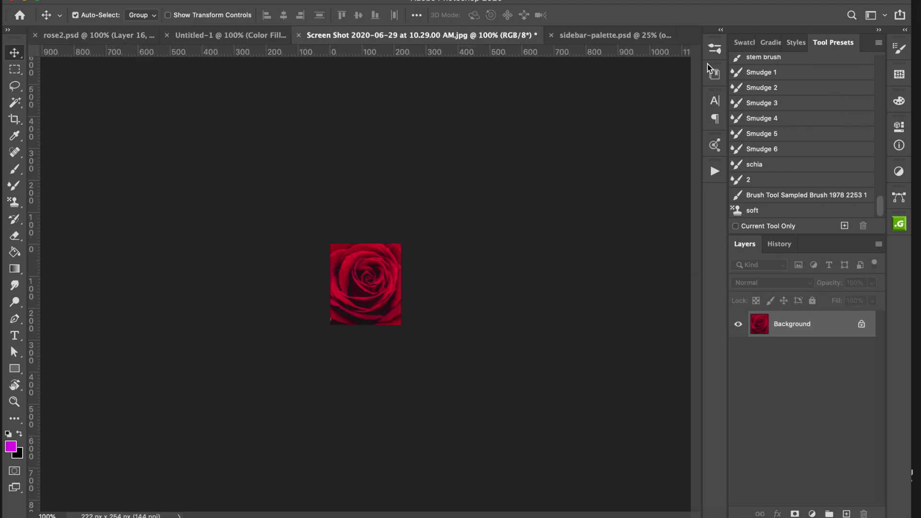
Step: Choose the 175 px petal mixer brush and examine its Shape Dynamics fade and angle settings
{"action": "left_click", "coordinate": [715, 49]}
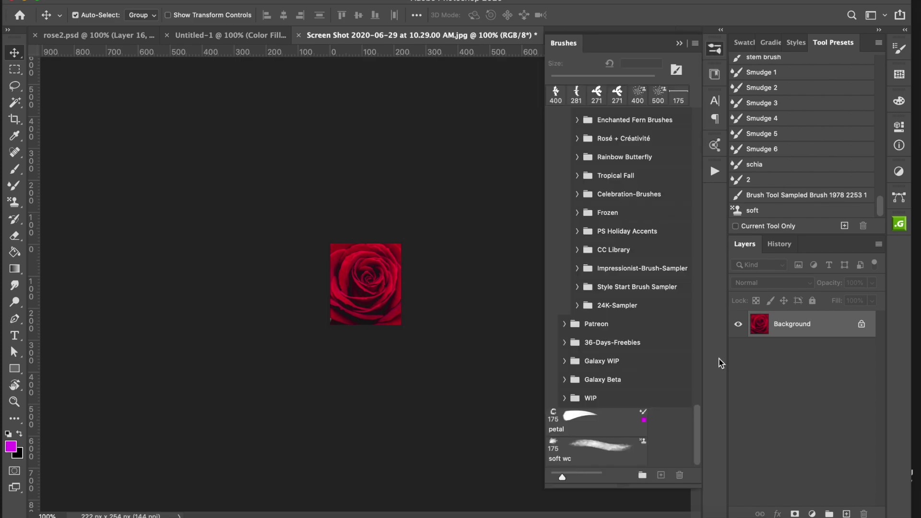
{"action": "left_click", "coordinate": [603, 422]}
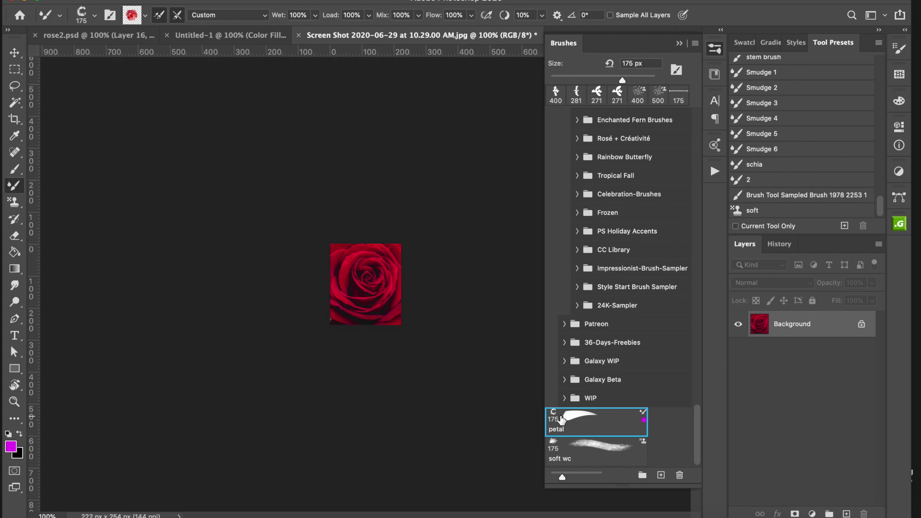
{"action": "left_click", "coordinate": [897, 49]}
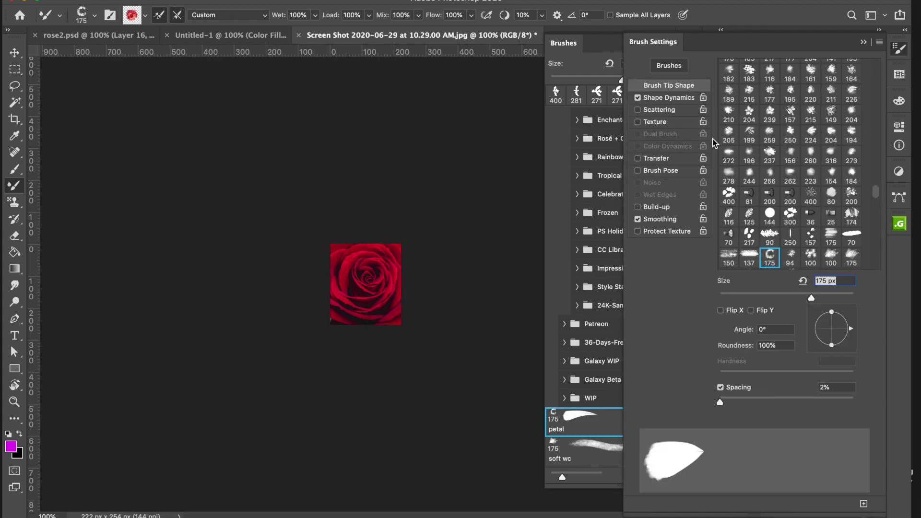
{"action": "left_click", "coordinate": [678, 98]}
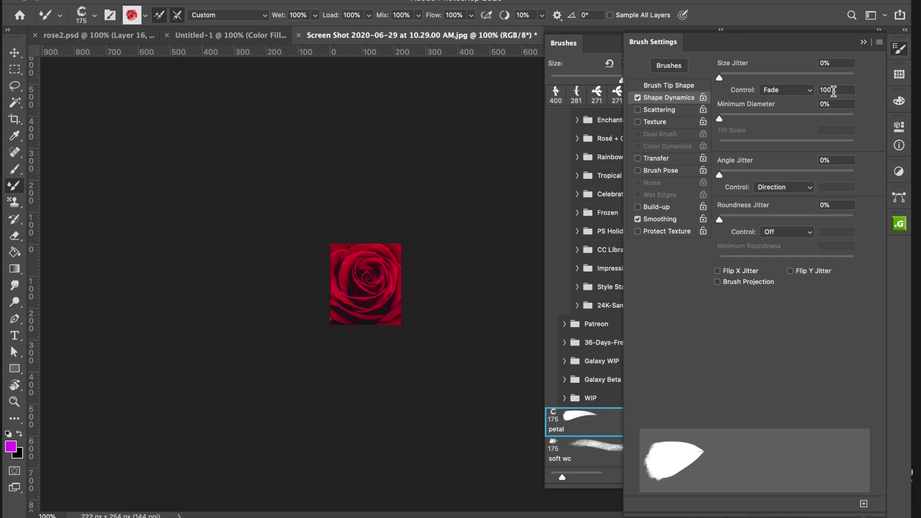
{"action": "left_click", "coordinate": [899, 50]}
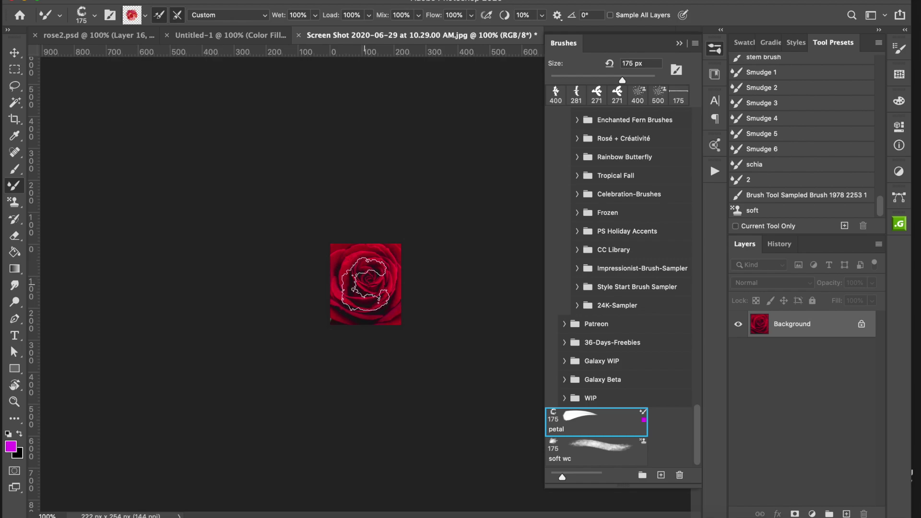
Step: Load the petal brush with a sample from the rose's centre and add a new layer above Color Fill 1 in Untitled-1
{"action": "left_click", "coordinate": [362, 283], "text": "alt"}
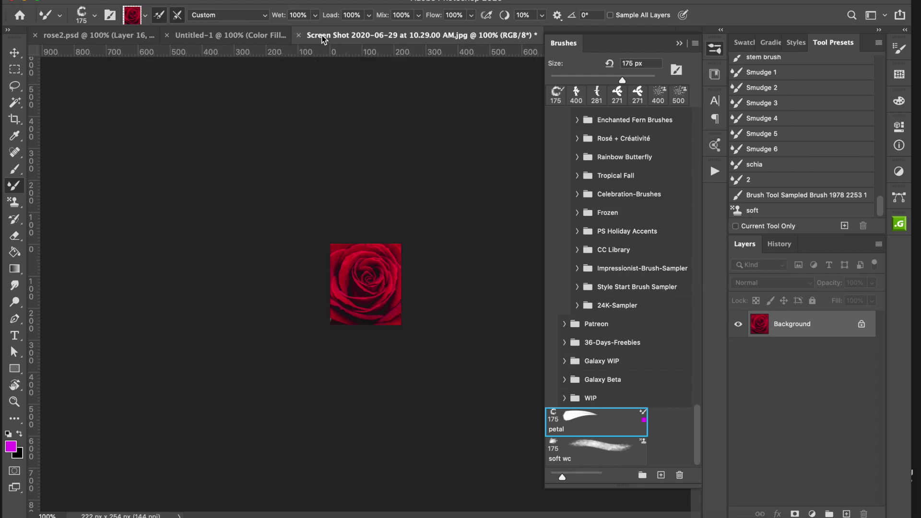
{"action": "left_click", "coordinate": [238, 37]}
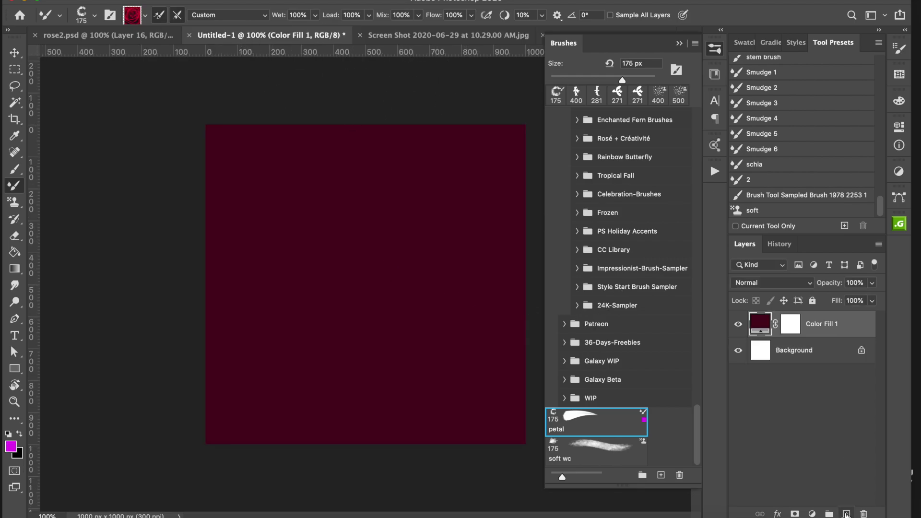
{"action": "left_click", "coordinate": [846, 513]}
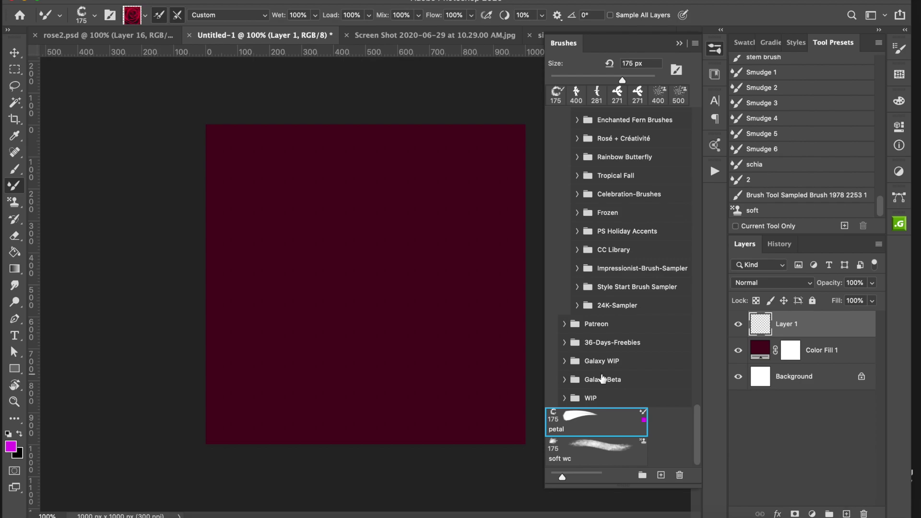
Step: Close the brush list and arrange the open documents in a 2-up Vertical layout with rose2.psd active
{"action": "left_click", "coordinate": [143, 36]}
{"action": "left_click", "coordinate": [709, 50]}
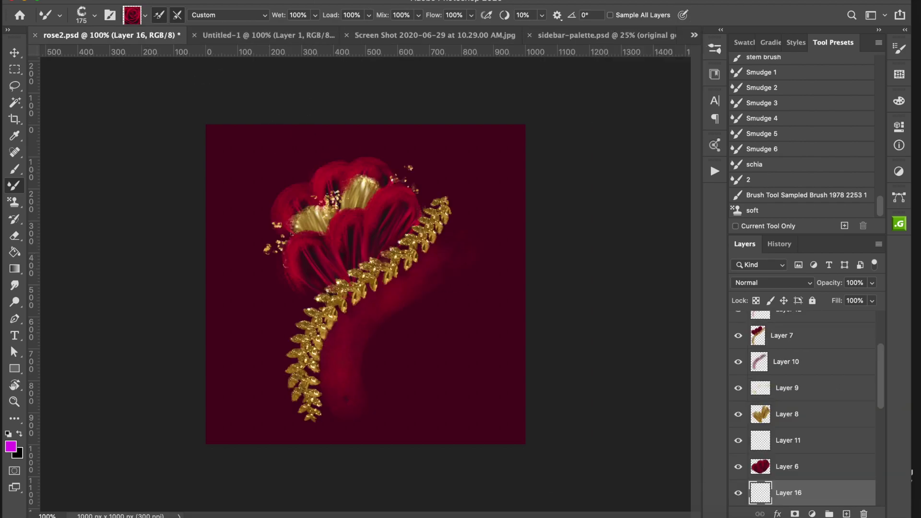
{"action": "left_click", "coordinate": [352, 0]}
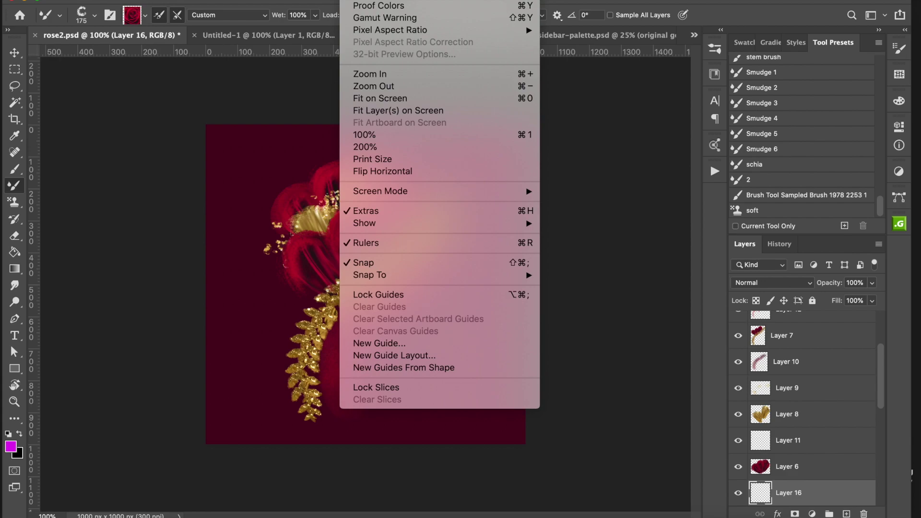
{"action": "mouse_move", "coordinate": [384, 0]}
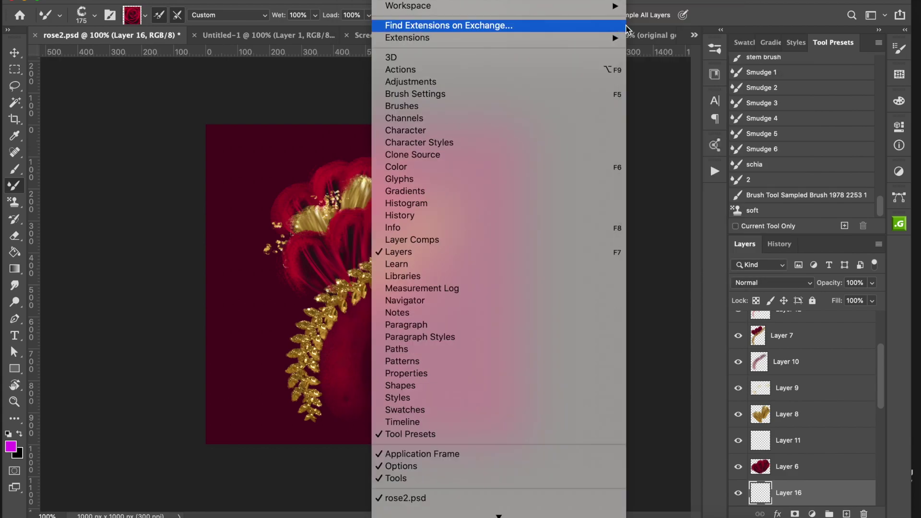
{"action": "mouse_move", "coordinate": [612, 3]}
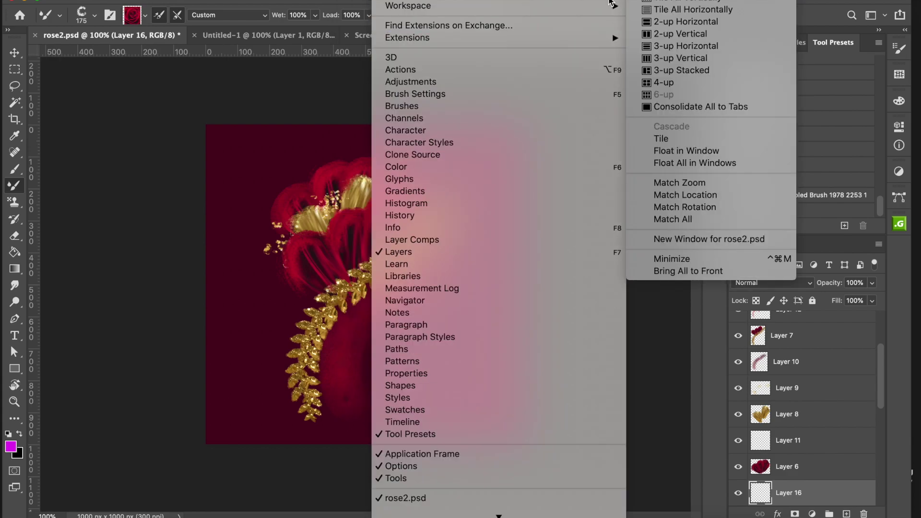
{"action": "left_click", "coordinate": [681, 34]}
Step: Place Untitled-1 in the pane opposite rose2.psd and widen that pane to show its whole canvas
{"action": "left_click", "coordinate": [229, 35]}
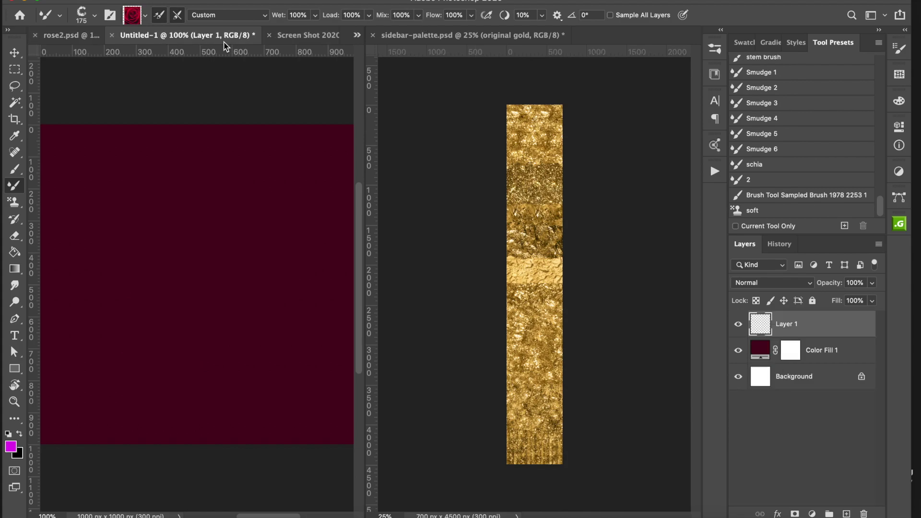
{"action": "left_click_drag", "start_coordinate": [213, 36], "coordinate": [453, 36]}
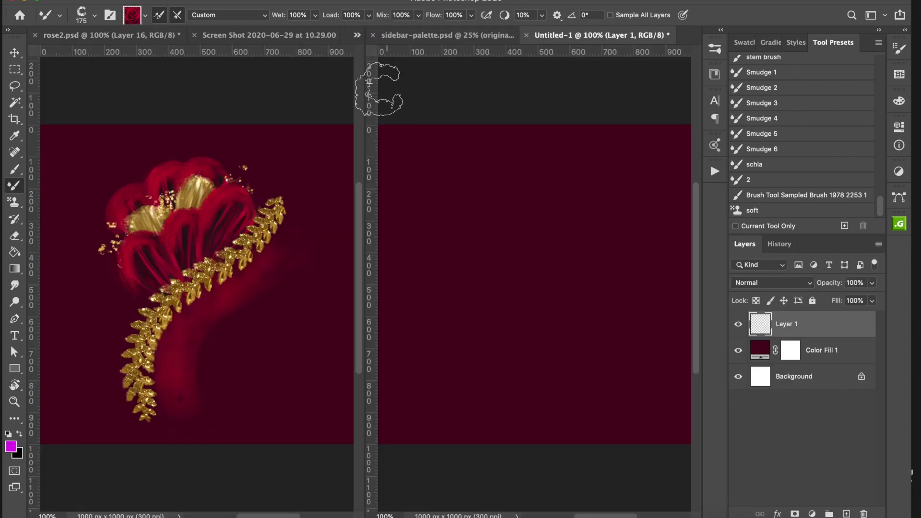
{"action": "left_click_drag", "start_coordinate": [364, 171], "coordinate": [309, 186]}
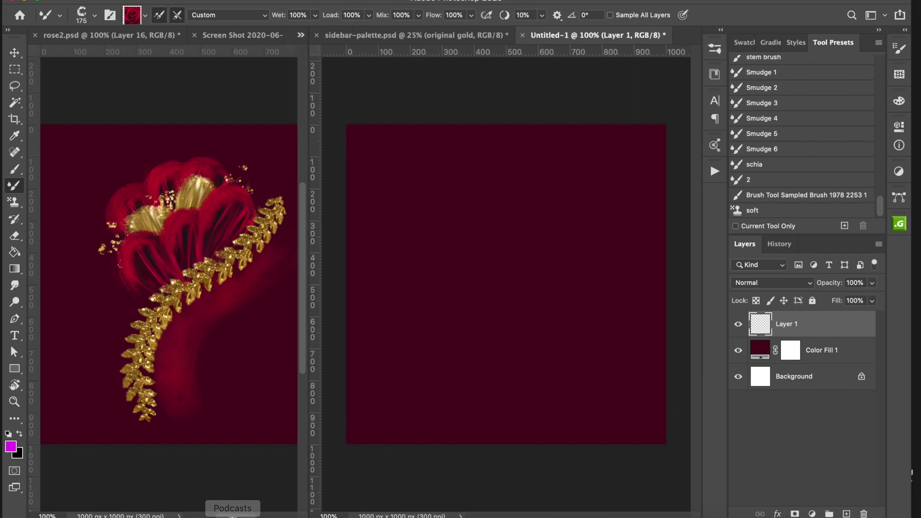
{"action": "left_click_drag", "start_coordinate": [235, 516], "coordinate": [242, 516]}
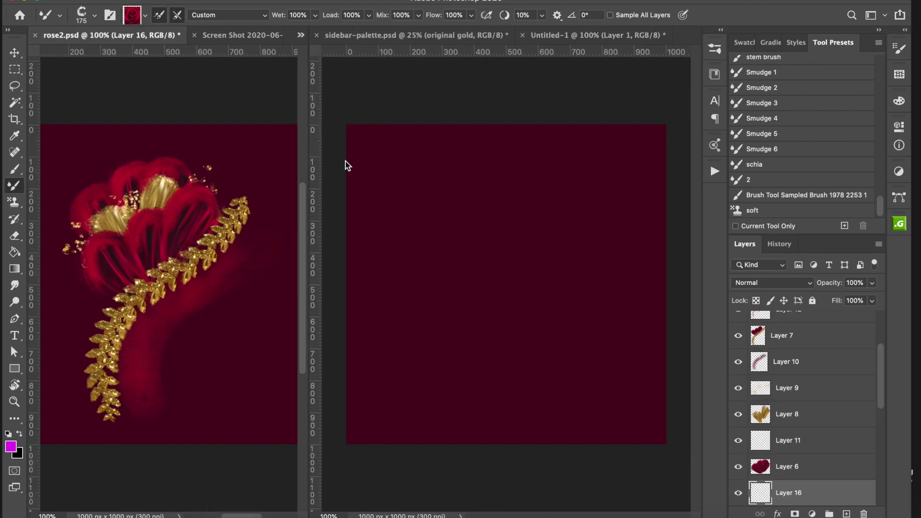
Step: Paint a red petal in the upper part of Untitled-1 on Layer 1 with the loaded brush and undo the extra stroke
{"action": "left_click", "coordinate": [438, 36]}
{"action": "left_click", "coordinate": [595, 35]}
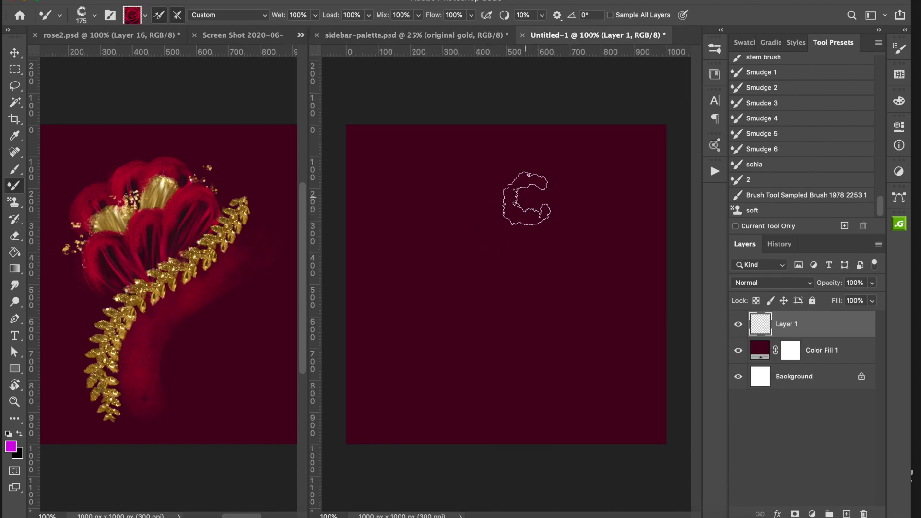
{"action": "left_click_drag", "start_coordinate": [538, 189], "coordinate": [537, 201]}
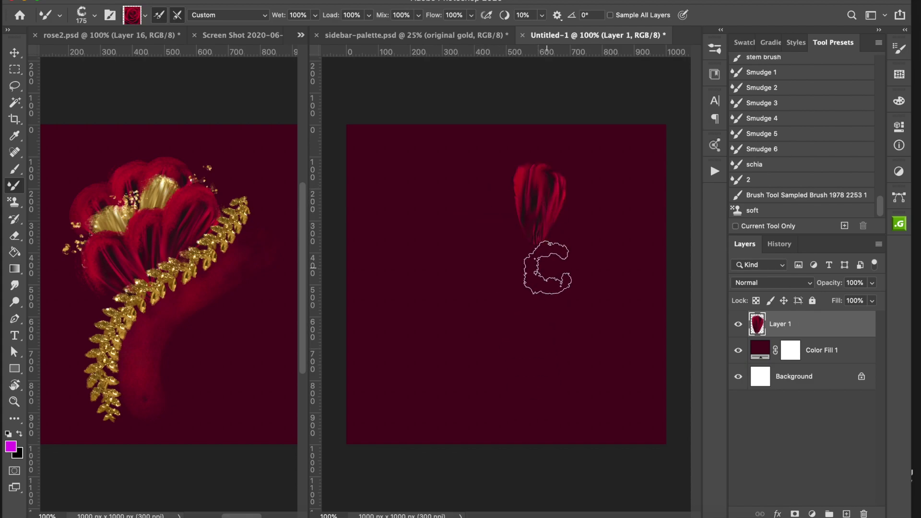
{"action": "left_click_drag", "start_coordinate": [512, 253], "coordinate": [489, 195]}
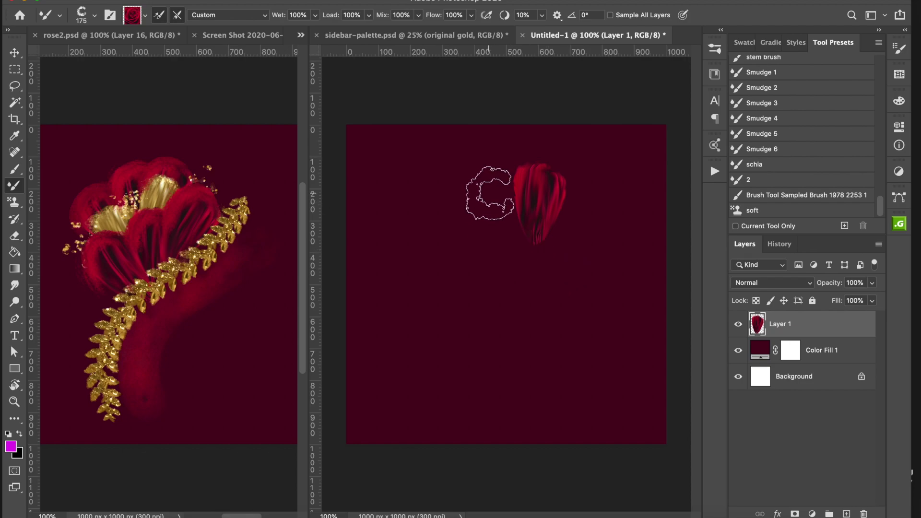
{"action": "key", "text": "ctrl+z"}
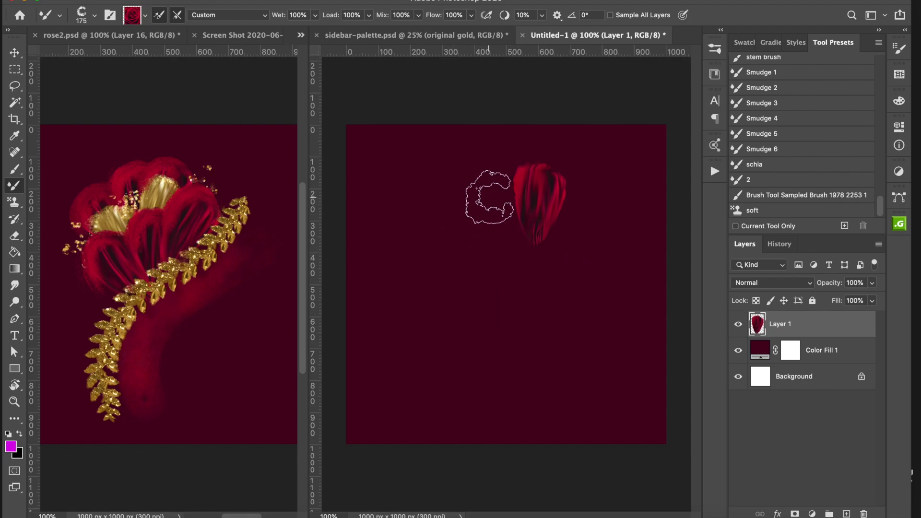
Step: Move the rose screenshot document into the same pane as sidebar-palette.psd and Untitled-1
{"action": "left_click", "coordinate": [461, 35]}
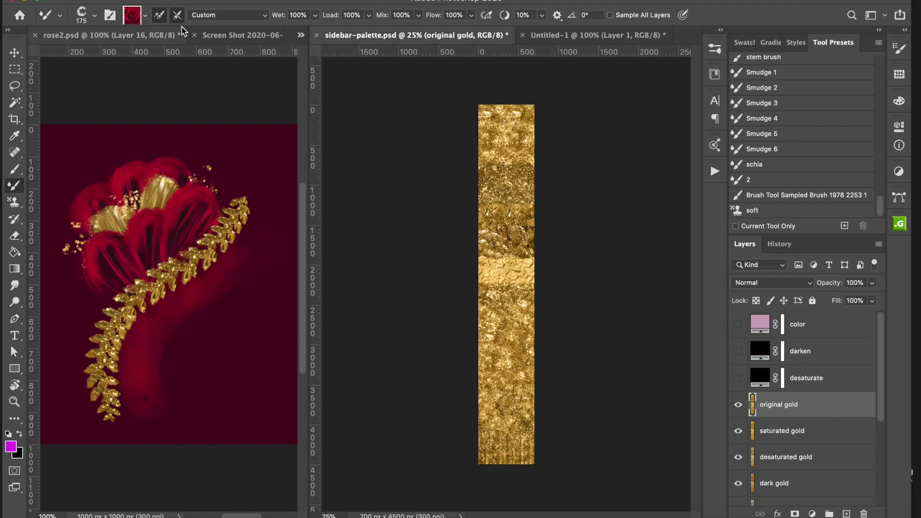
{"action": "left_click_drag", "start_coordinate": [235, 39], "coordinate": [432, 37]}
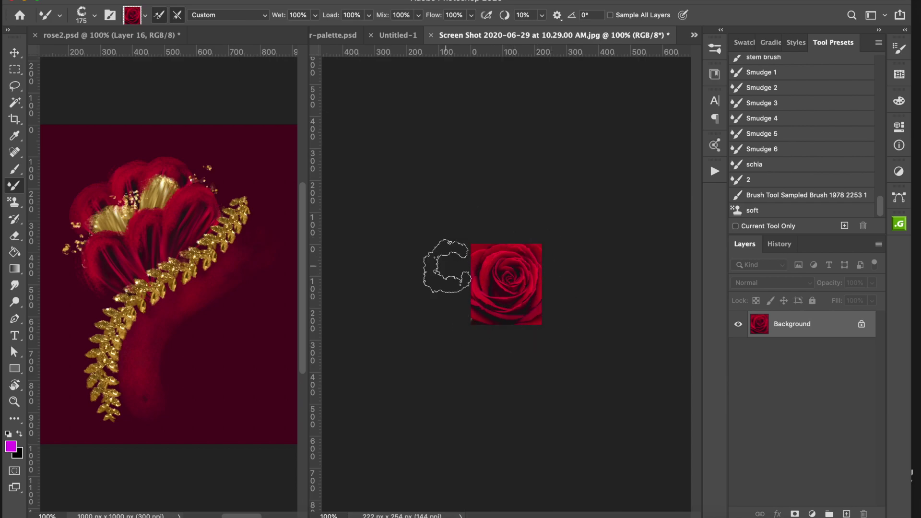
{"action": "left_click", "coordinate": [344, 39]}
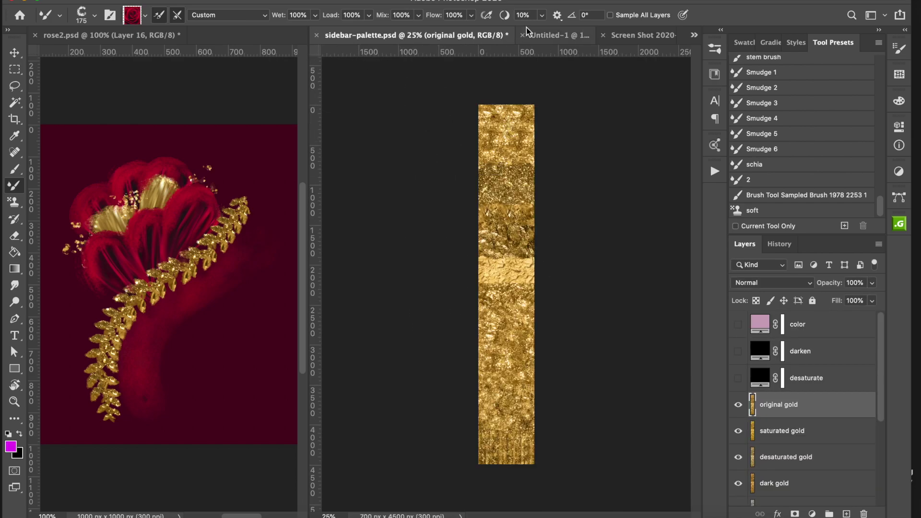
Step: Paint three more red petals in Untitled-1, fanning counterclockwise from the first petal on Layer 1
{"action": "left_click", "coordinate": [556, 35]}
{"action": "left_click_drag", "start_coordinate": [498, 203], "coordinate": [520, 231]}
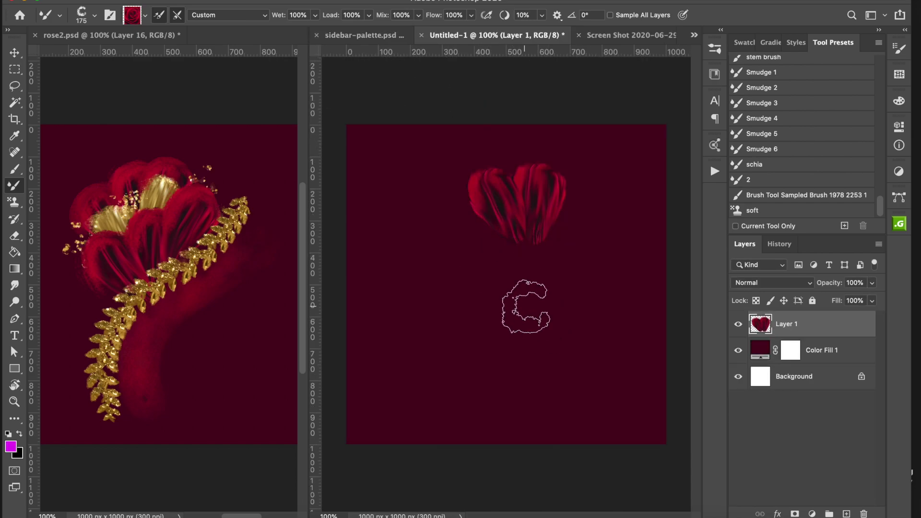
{"action": "mouse_move", "coordinate": [453, 224]}
{"action": "left_mouse_down"}
{"action": "mouse_move", "coordinate": [493, 257]}
{"action": "mouse_move", "coordinate": [444, 274]}
{"action": "mouse_move", "coordinate": [480, 271]}
{"action": "left_mouse_up"}
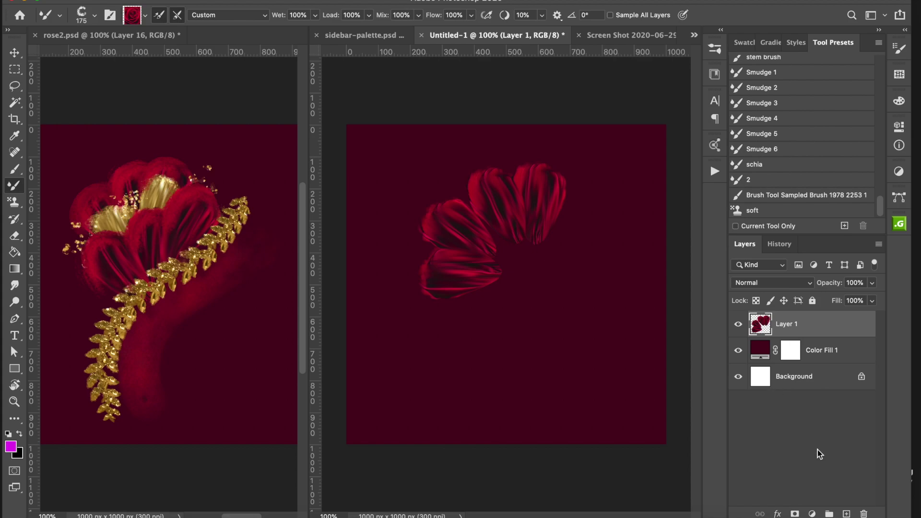
Step: Rotate the fan of four petals on Layer 1 about 11 degrees clockwise and shift it slightly up and to the left
{"action": "left_click", "coordinate": [15, 53]}
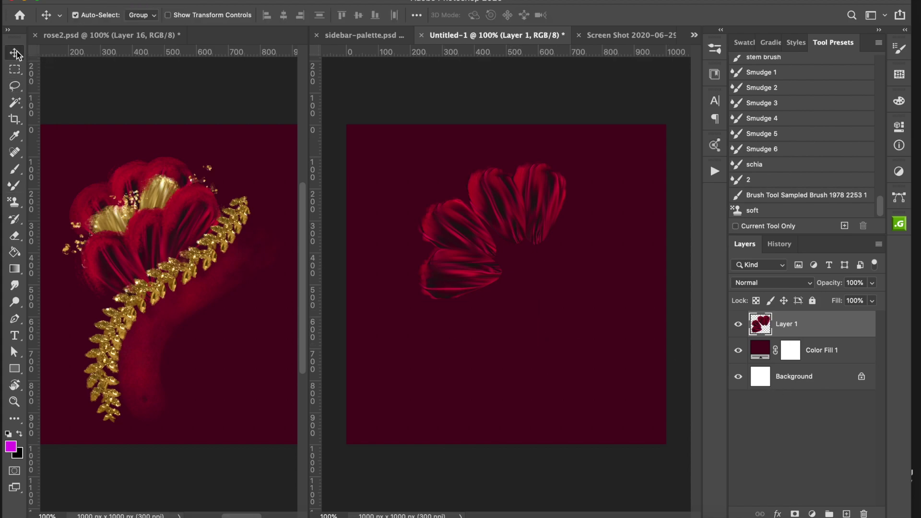
{"action": "key", "text": "ctrl+t"}
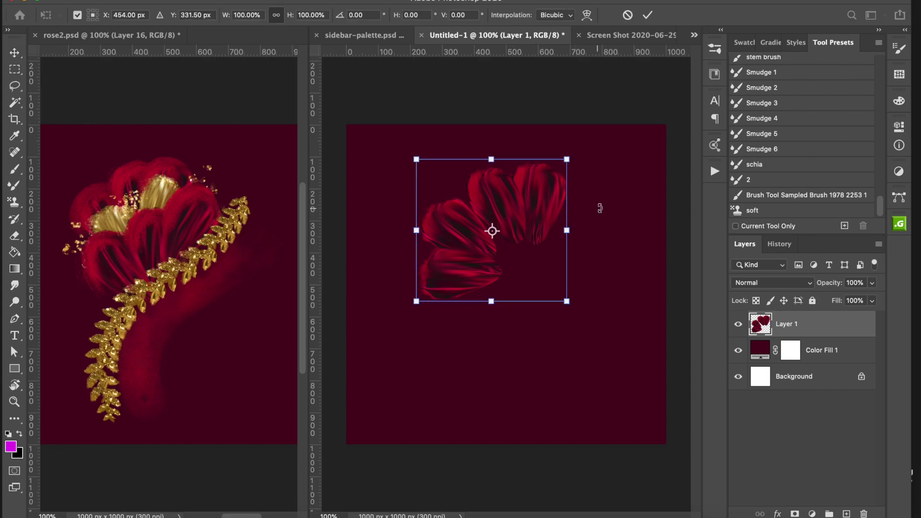
{"action": "left_click_drag", "start_coordinate": [599, 207], "coordinate": [598, 225]}
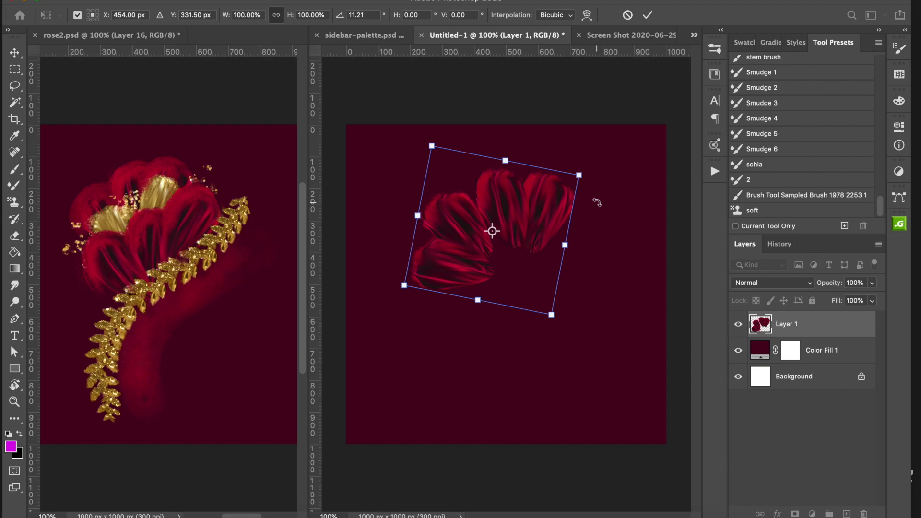
{"action": "key", "text": "Return"}
{"action": "mouse_move", "coordinate": [505, 223]}
{"action": "left_mouse_down"}
{"action": "mouse_move", "coordinate": [490, 210]}
{"action": "mouse_move", "coordinate": [502, 216]}
{"action": "left_mouse_up"}
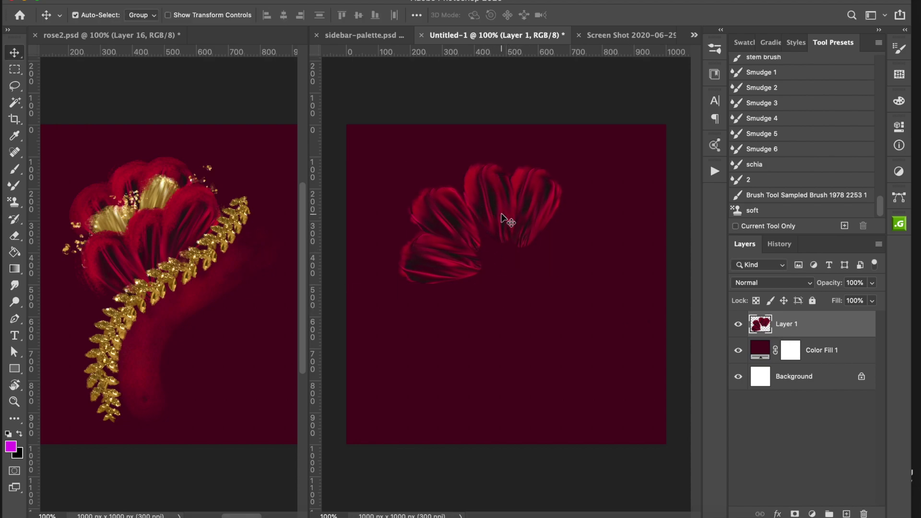
Step: Add a new layer above Layer 1 and paint a front row of three overlapping red petals with the petal mixer brush
{"action": "left_click", "coordinate": [847, 514]}
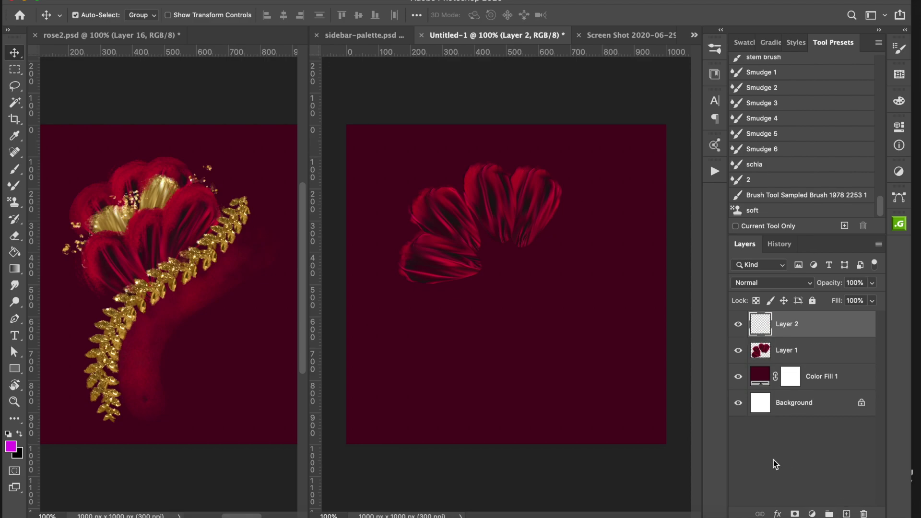
{"action": "left_click", "coordinate": [13, 187]}
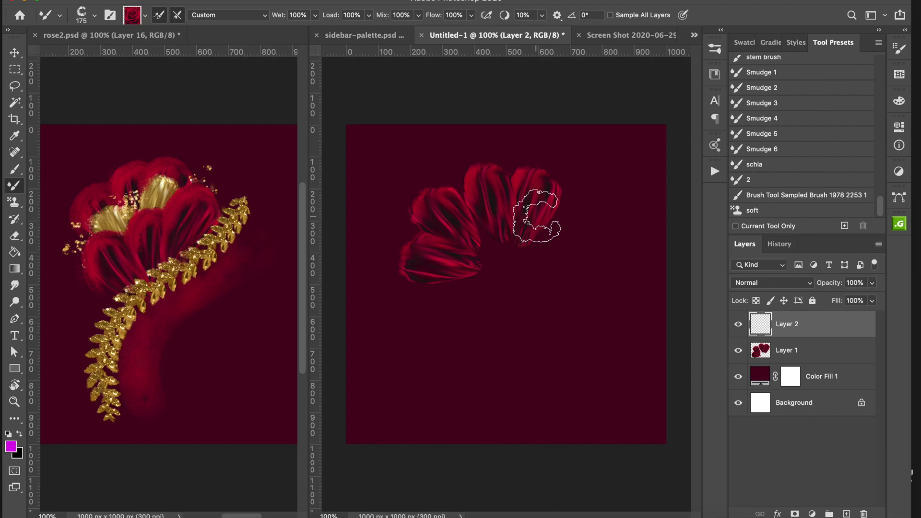
{"action": "left_click_drag", "start_coordinate": [535, 216], "coordinate": [530, 319]}
{"action": "key", "text": "super+z"}
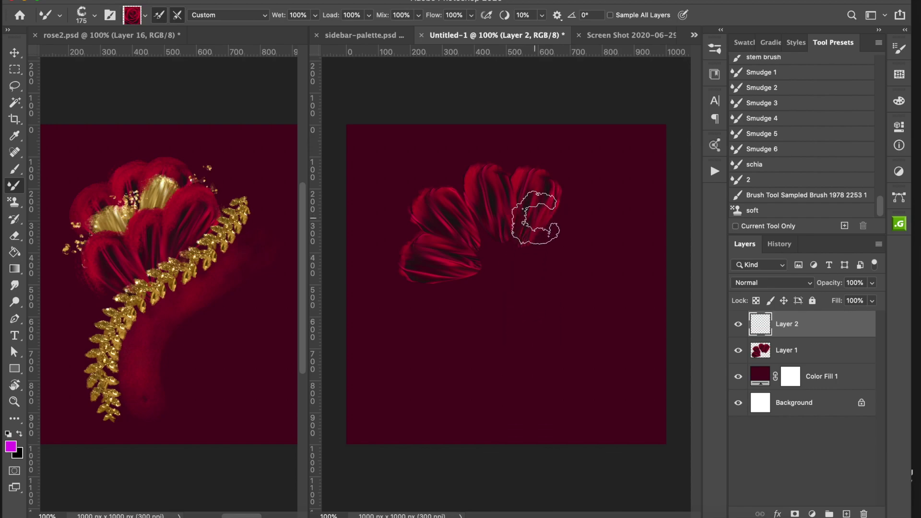
{"action": "mouse_move", "coordinate": [539, 206]}
{"action": "left_mouse_down"}
{"action": "mouse_move", "coordinate": [524, 329]}
{"action": "mouse_move", "coordinate": [453, 267]}
{"action": "left_mouse_up"}
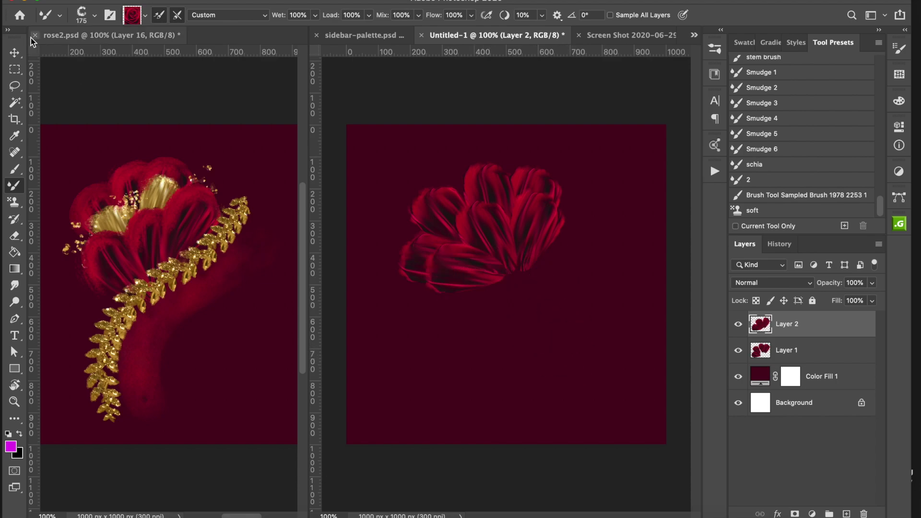
Step: Turn off snapping and move the front row of petals on Layer 2 slightly down against the back row
{"action": "left_click", "coordinate": [15, 51]}
{"action": "left_click_drag", "start_coordinate": [480, 234], "coordinate": [489, 243]}
{"action": "left_click", "coordinate": [355, 1]}
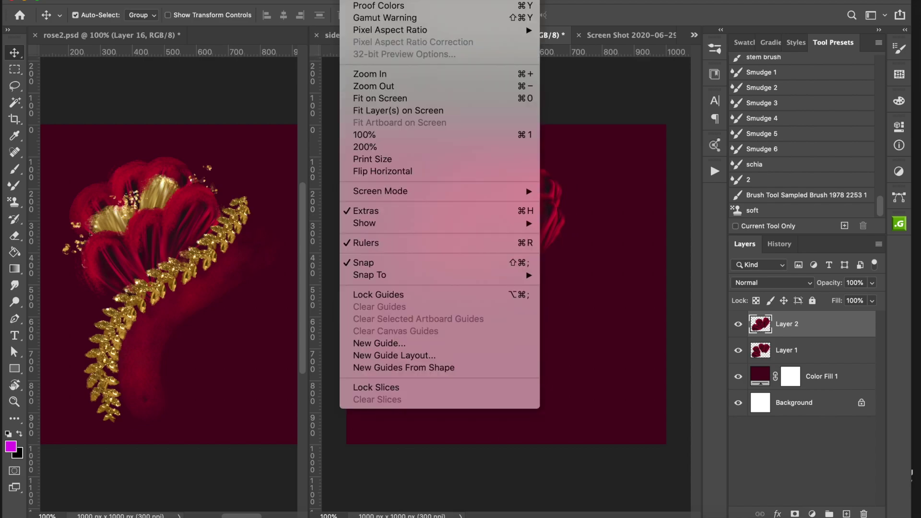
{"action": "left_click", "coordinate": [365, 267]}
{"action": "left_click_drag", "start_coordinate": [476, 252], "coordinate": [490, 267]}
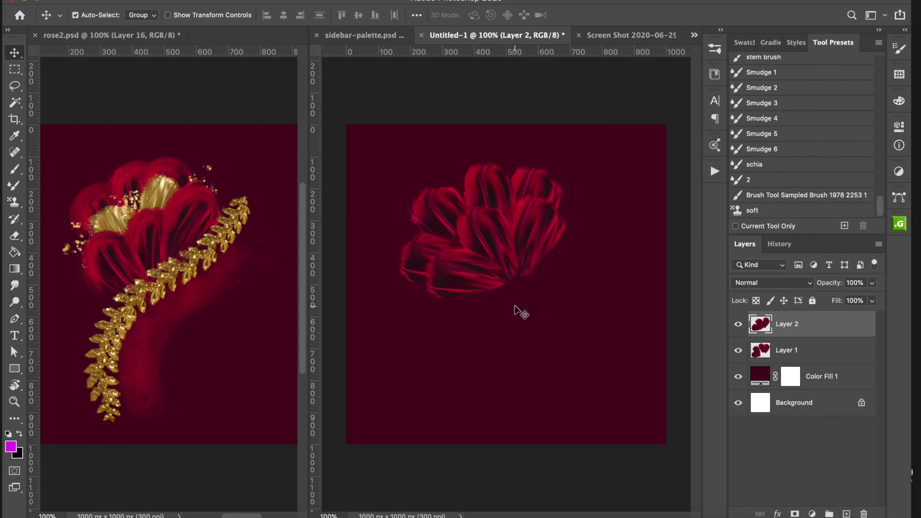
Step: Add a new layer above Layer 2, paint a separate red test petal to the lower right of the flower, and undo it
{"action": "key", "text": "b"}
{"action": "key", "text": "super+shift+alt+n"}
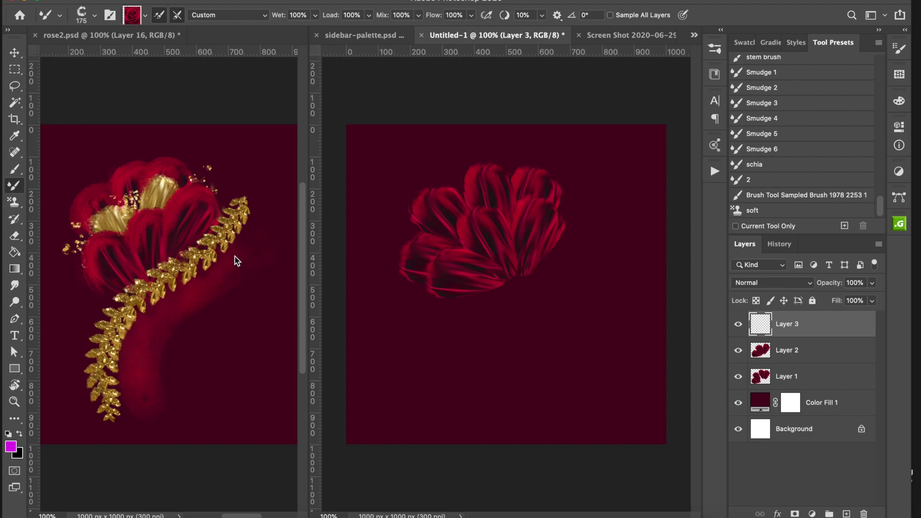
{"action": "left_click_drag", "start_coordinate": [607, 323], "coordinate": [587, 352]}
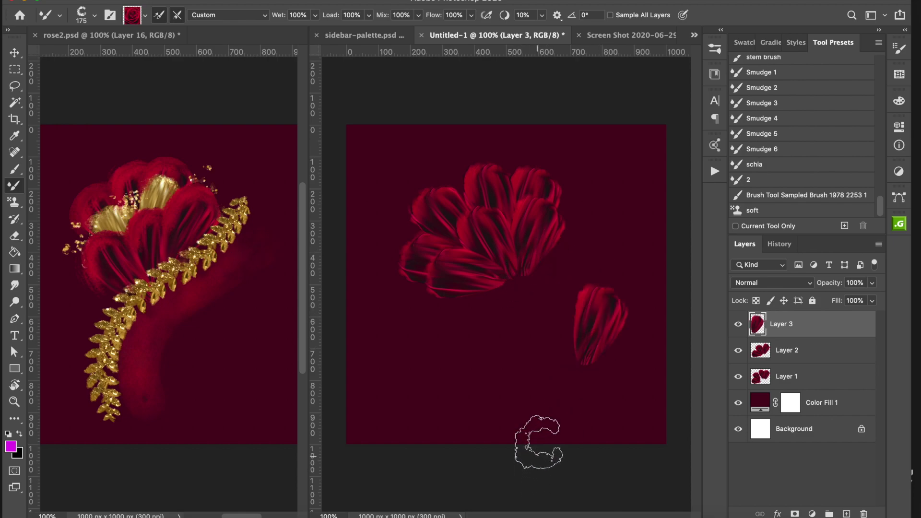
{"action": "key", "text": "super+z"}
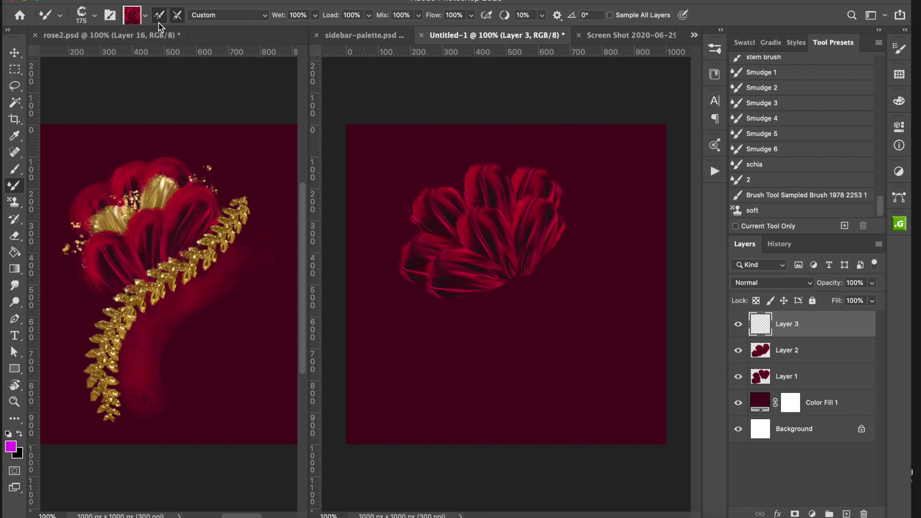
Step: Load the mixer brush with a gold glitter sample from the upper part of the original gold layer in sidebar-palette.psd
{"action": "left_click", "coordinate": [624, 37]}
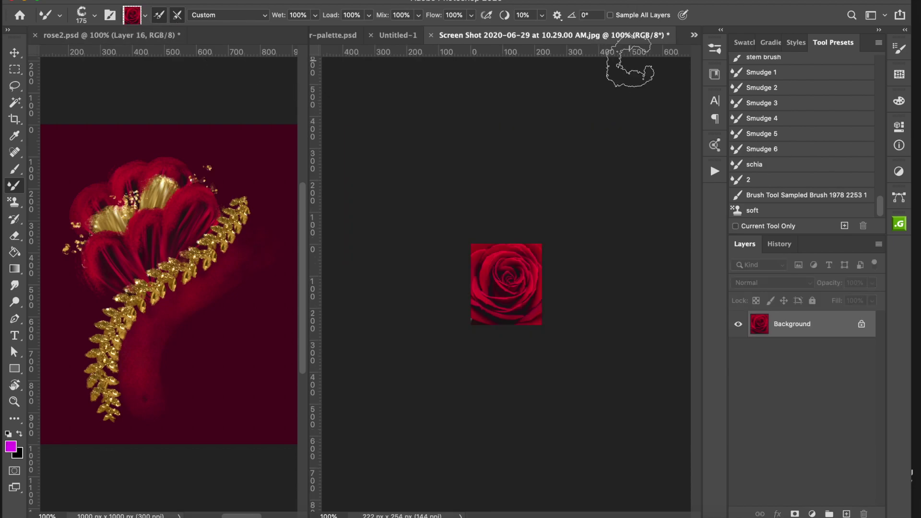
{"action": "left_click", "coordinate": [693, 35]}
{"action": "left_click", "coordinate": [737, 39]}
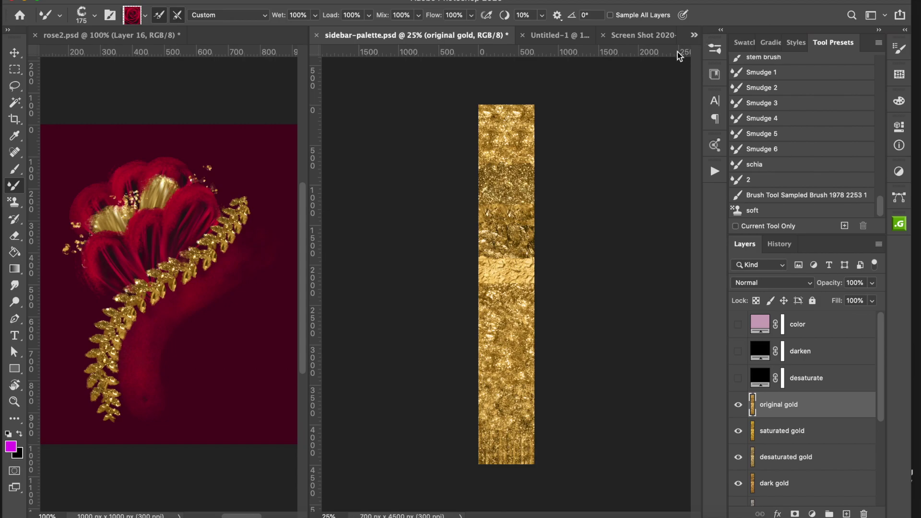
{"action": "left_click_drag", "start_coordinate": [696, 246], "coordinate": [679, 150]}
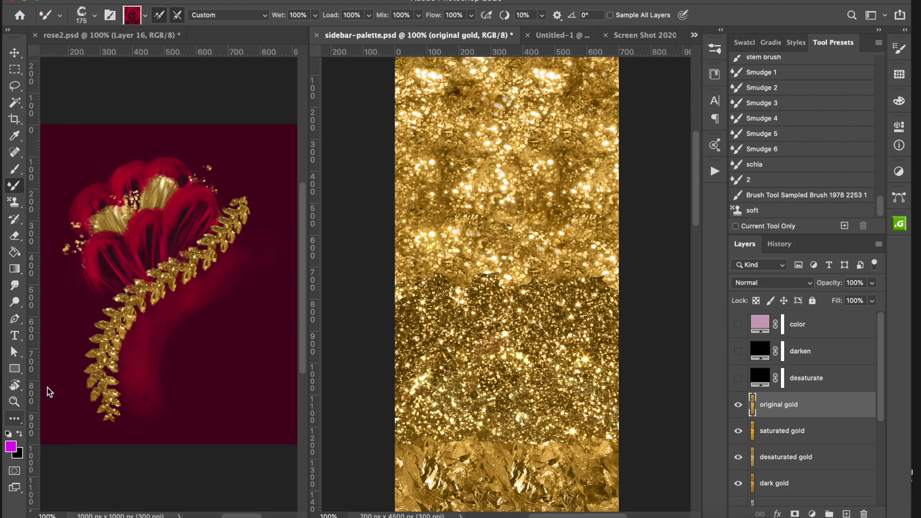
{"action": "key", "text": "super+0"}
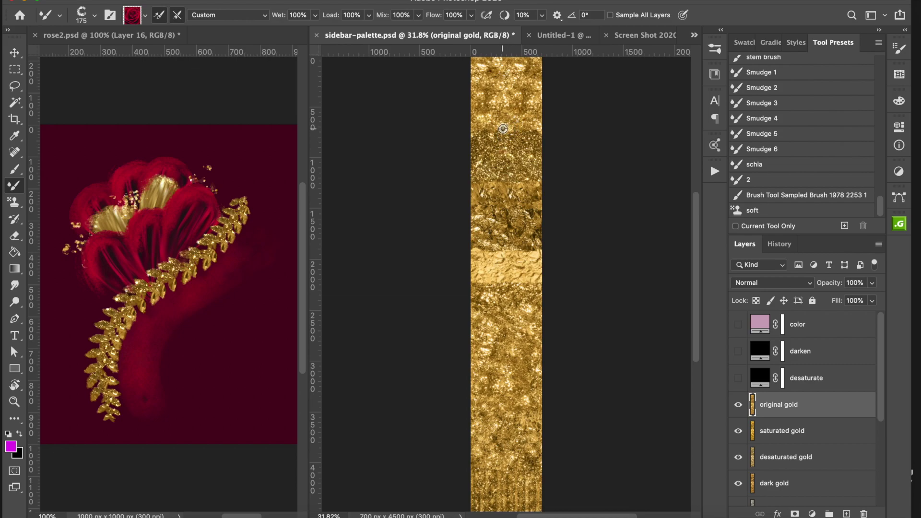
{"action": "left_click", "coordinate": [505, 131], "text": "alt"}
Step: In Untitled-1, place Layer 3 beneath Layer 2 and paint two gold petals on it between the red petal rows
{"action": "left_click", "coordinate": [564, 36]}
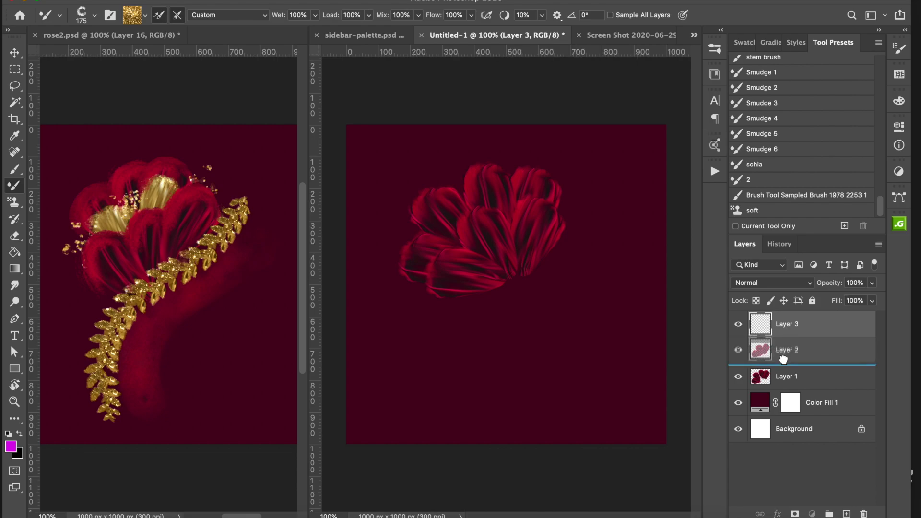
{"action": "key", "text": "super+bracketleft"}
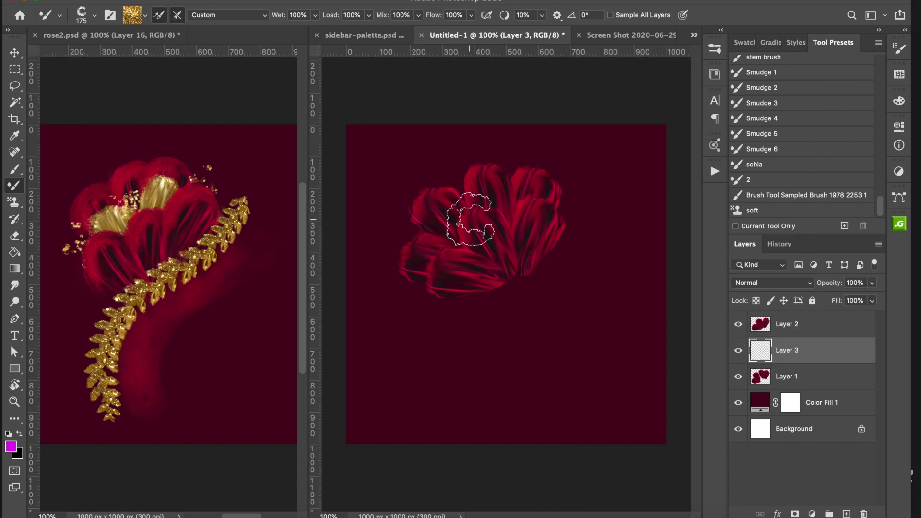
{"action": "left_click", "coordinate": [510, 211]}
{"action": "key", "text": "super+z"}
{"action": "left_click", "coordinate": [501, 204]}
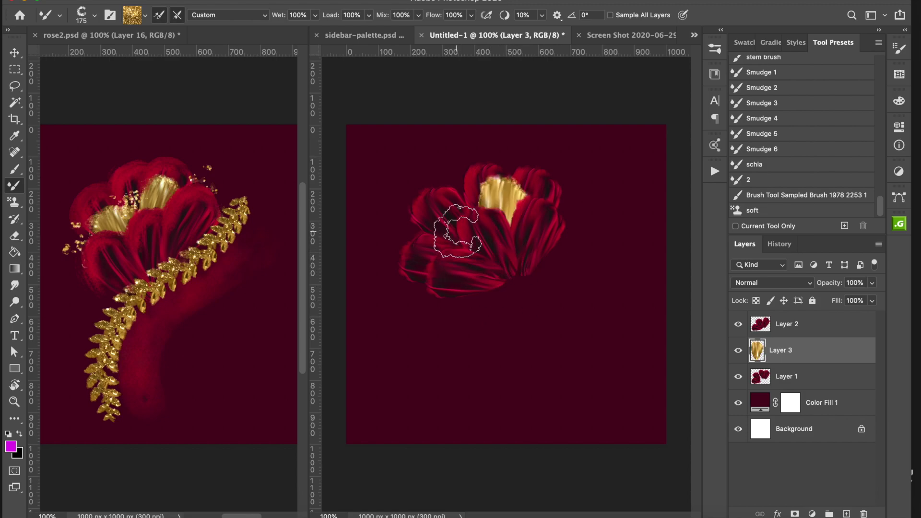
{"action": "left_click", "coordinate": [450, 235]}
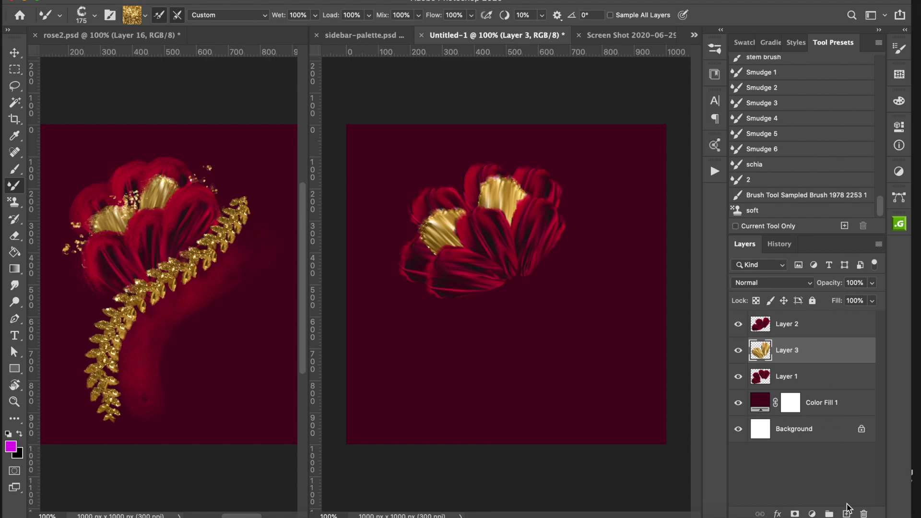
Step: Add a new layer above Layer 3, try the Gold 1 brush from 24 Karat Magic between the gold petals, and undo the stroke
{"action": "left_click", "coordinate": [847, 512]}
{"action": "left_click", "coordinate": [714, 50]}
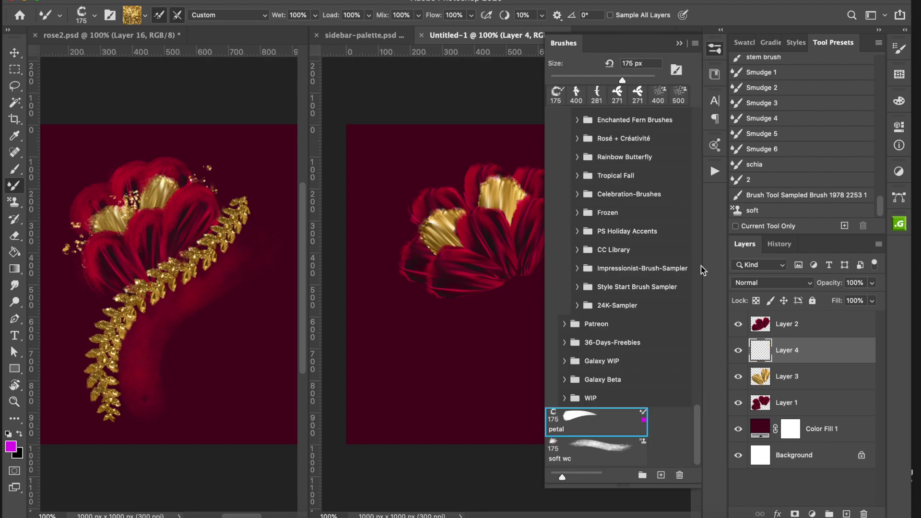
{"action": "left_click_drag", "start_coordinate": [696, 432], "coordinate": [692, 152]}
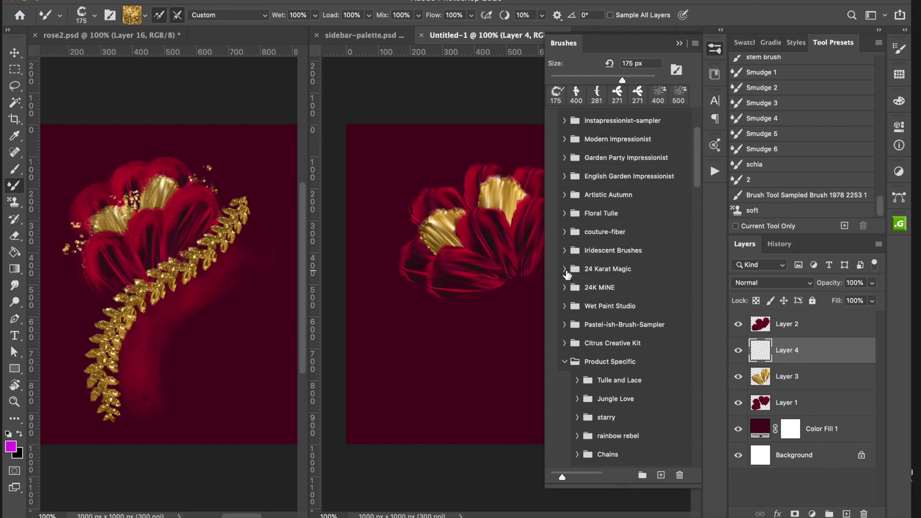
{"action": "left_click", "coordinate": [565, 269]}
{"action": "scroll", "coordinate": [694, 144], "scroll_direction": "down", "scroll_amount": 3}
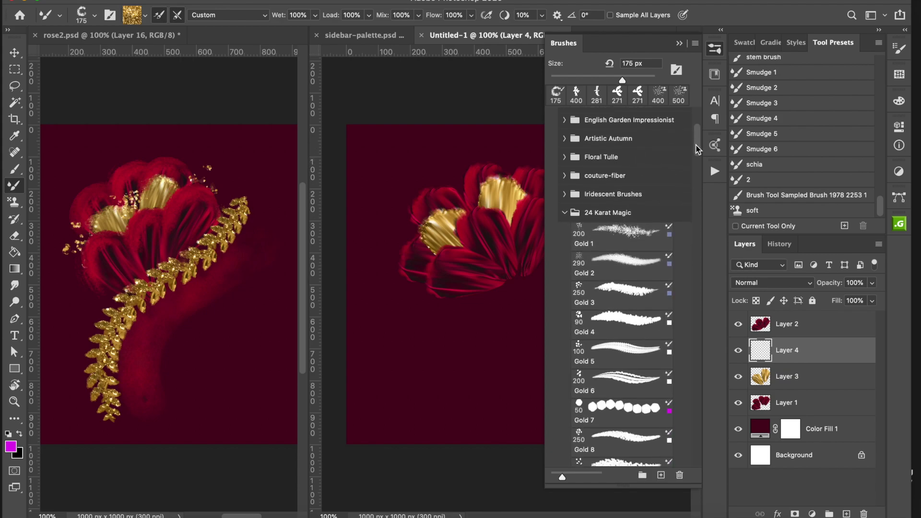
{"action": "left_click", "coordinate": [616, 238]}
{"action": "left_click_drag", "start_coordinate": [456, 206], "coordinate": [485, 211]}
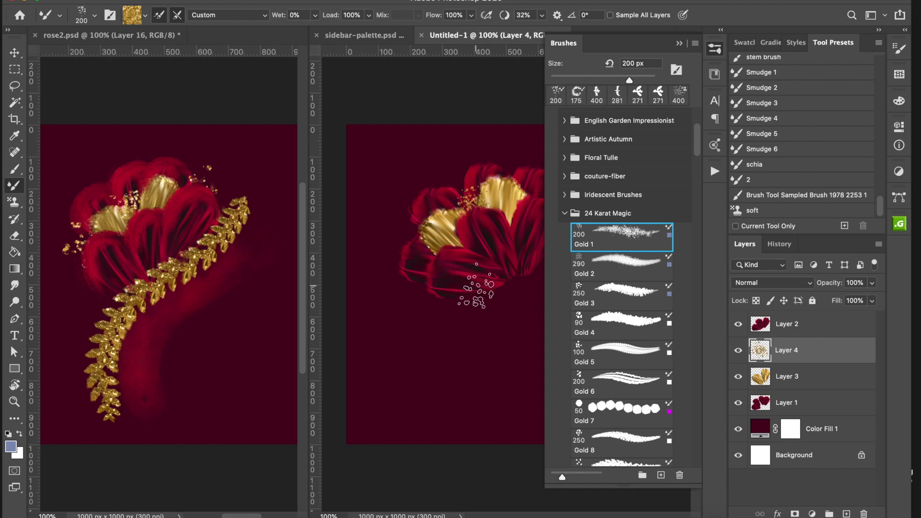
{"action": "key", "text": "ctrl+z"}
Step: Try the Texture 5 brush around the two gold petals and undo its strokes
{"action": "mouse_move", "coordinate": [695, 145]}
{"action": "left_mouse_down"}
{"action": "mouse_move", "coordinate": [693, 261]}
{"action": "mouse_move", "coordinate": [695, 248]}
{"action": "left_mouse_up"}
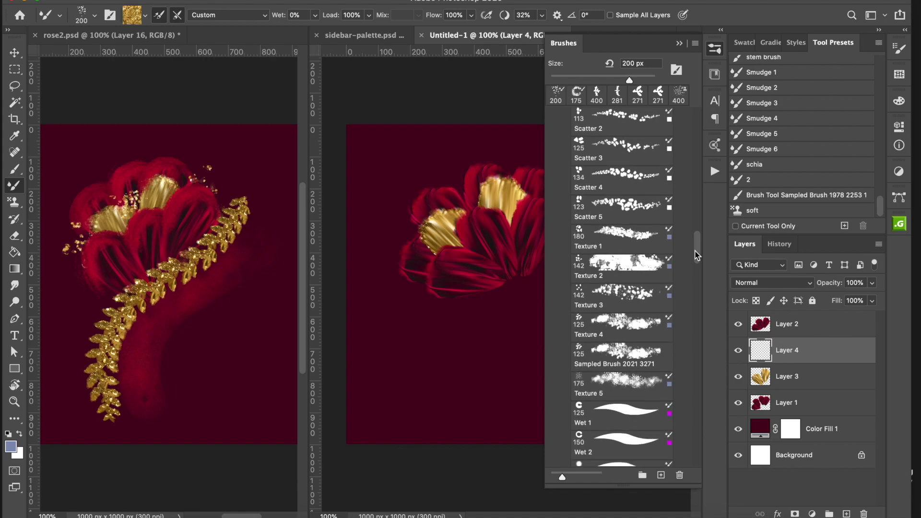
{"action": "left_click", "coordinate": [603, 393]}
{"action": "left_click_drag", "start_coordinate": [466, 211], "coordinate": [469, 173]}
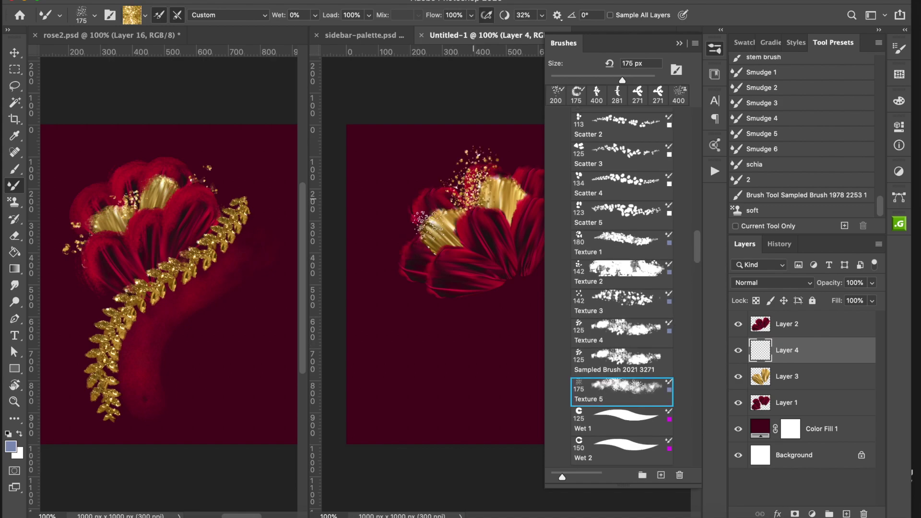
{"action": "key", "text": "super+z"}
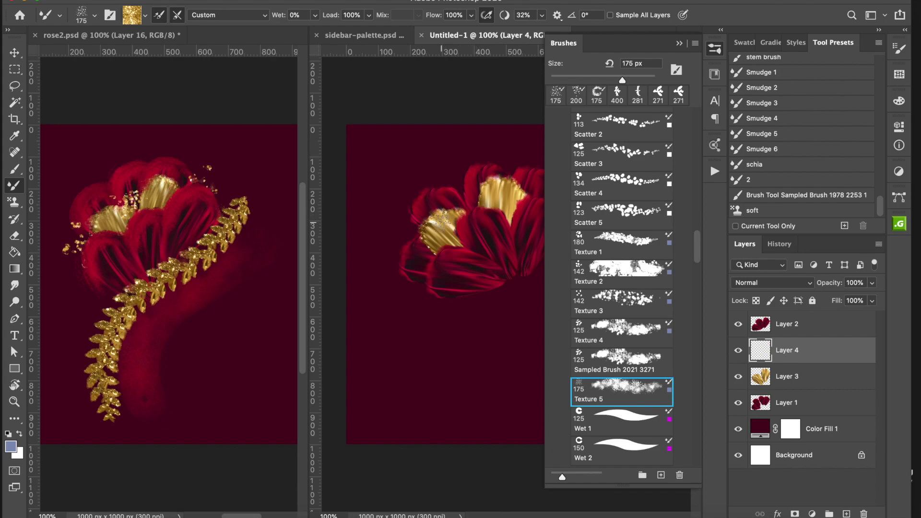
{"action": "mouse_move", "coordinate": [453, 214]}
{"action": "left_mouse_down"}
{"action": "mouse_move", "coordinate": [455, 198]}
{"action": "mouse_move", "coordinate": [429, 202]}
{"action": "left_mouse_up"}
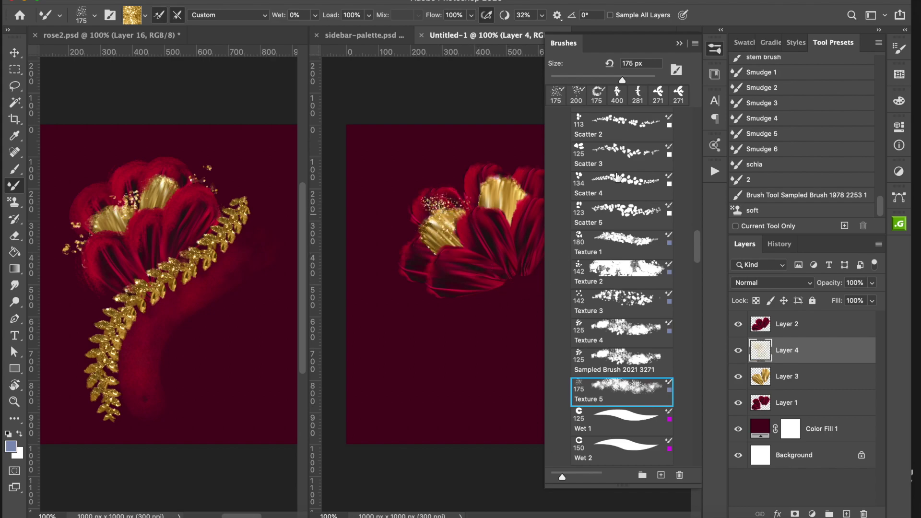
{"action": "key", "text": "super+z"}
Step: Try the Texture 3 brush above the left gold petal, undo the stroke, and return to the Texture 5 brush for another test
{"action": "left_click", "coordinate": [624, 300]}
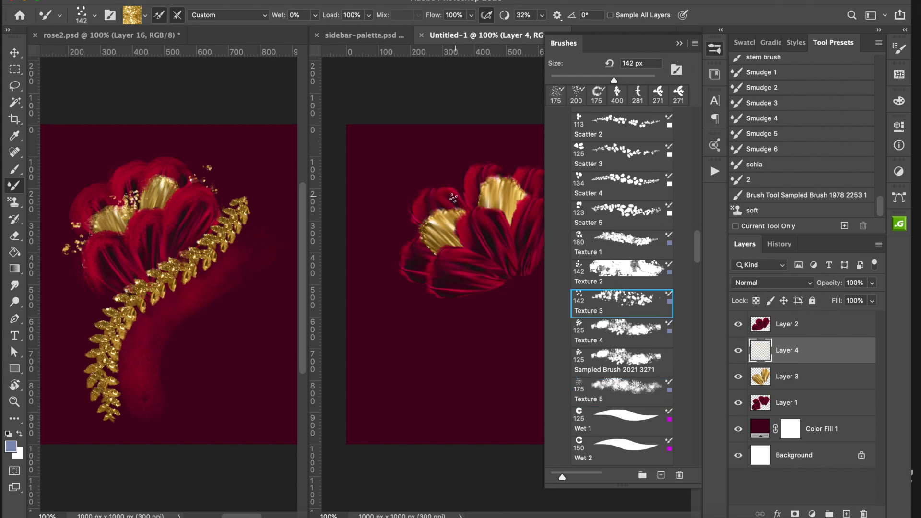
{"action": "left_click_drag", "start_coordinate": [461, 201], "coordinate": [443, 183]}
{"action": "key", "text": "super+z"}
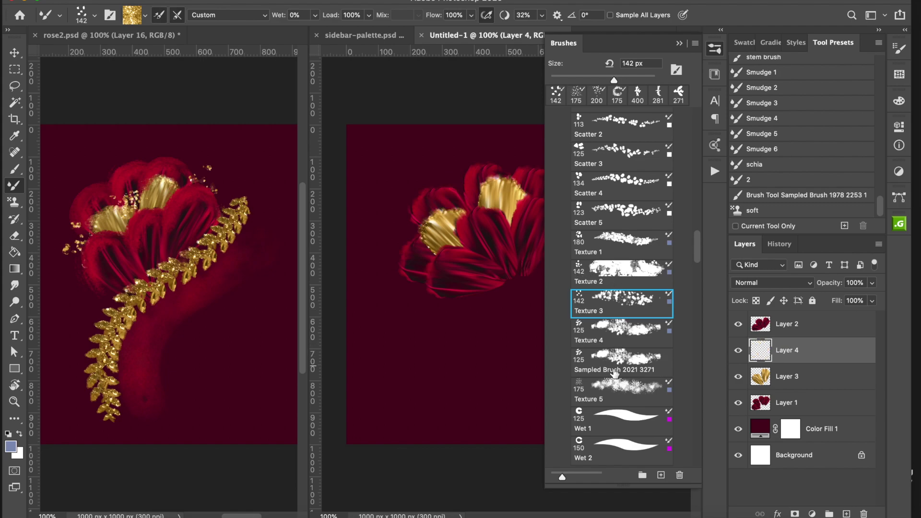
{"action": "left_click", "coordinate": [619, 394]}
{"action": "left_click", "coordinate": [713, 53]}
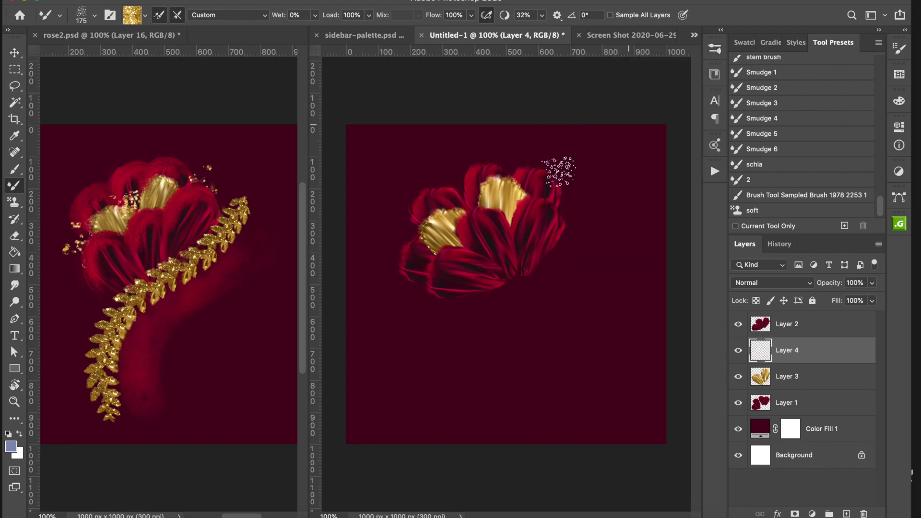
{"action": "left_click", "coordinate": [532, 180]}
Step: Select the Gold 1 brush from 24 Karat Magic at 200 px and dab gold specks between the two gold petals on Layer 4
{"action": "left_click", "coordinate": [709, 53]}
{"action": "left_click_drag", "start_coordinate": [697, 253], "coordinate": [716, 144]}
{"action": "key", "text": "period"}
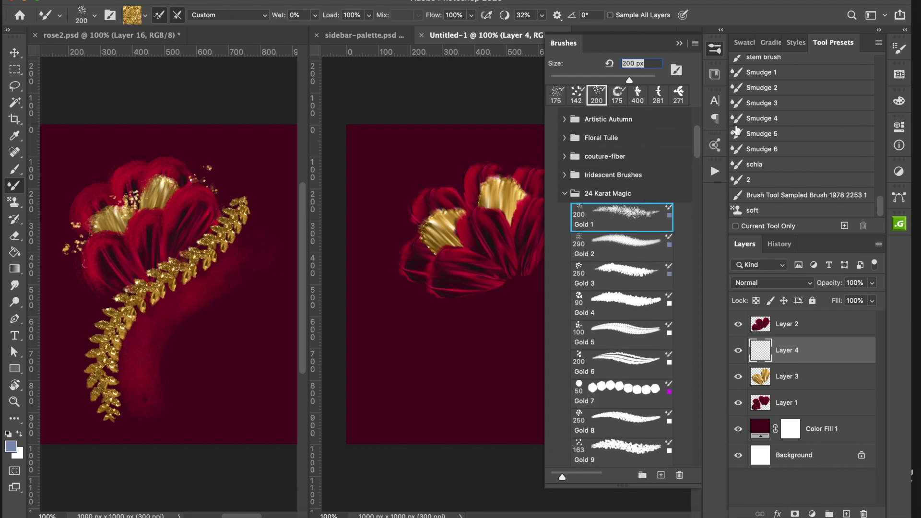
{"action": "left_click", "coordinate": [713, 51]}
{"action": "left_click", "coordinate": [470, 213]}
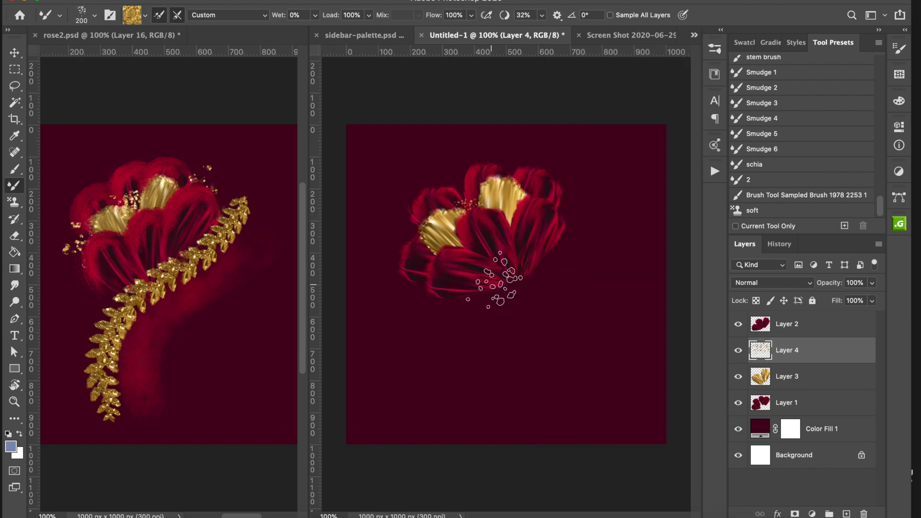
Step: Dab gold specks along the outer edges of the left and right gold petals on Layer 4, undoing the first attempt on the left
{"action": "left_click", "coordinate": [420, 222]}
{"action": "left_click", "coordinate": [407, 221]}
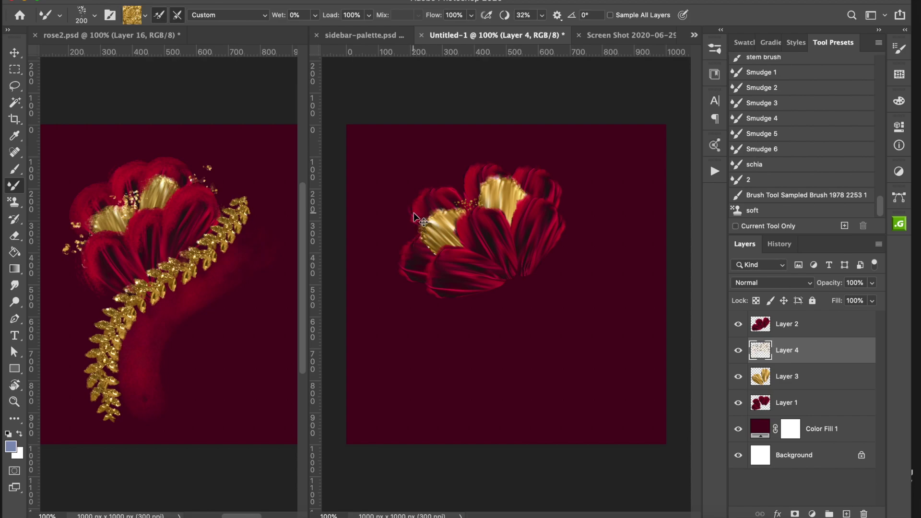
{"action": "key", "text": "super+z"}
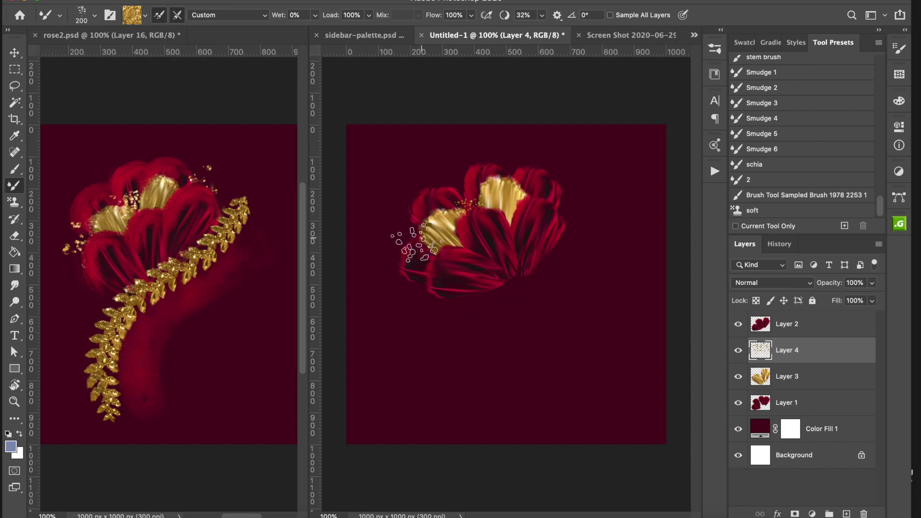
{"action": "left_click", "coordinate": [427, 264]}
{"action": "left_click", "coordinate": [422, 257]}
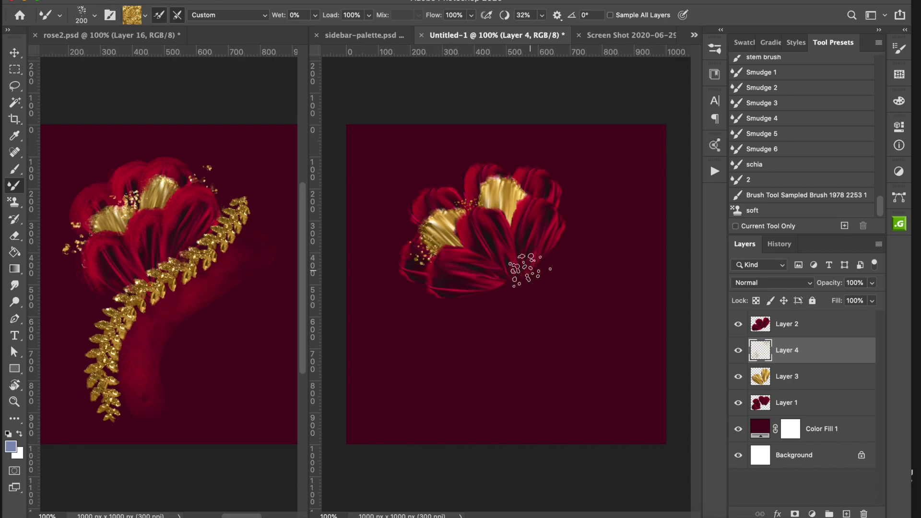
{"action": "left_click", "coordinate": [527, 196]}
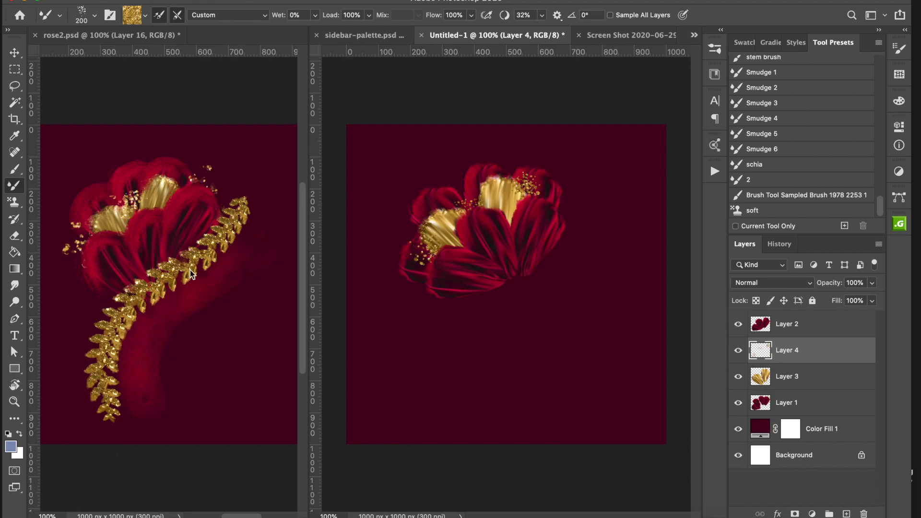
Step: Add a new layer above Layer 2 and bring up the spring botanicals brushes
{"action": "left_click", "coordinate": [819, 331]}
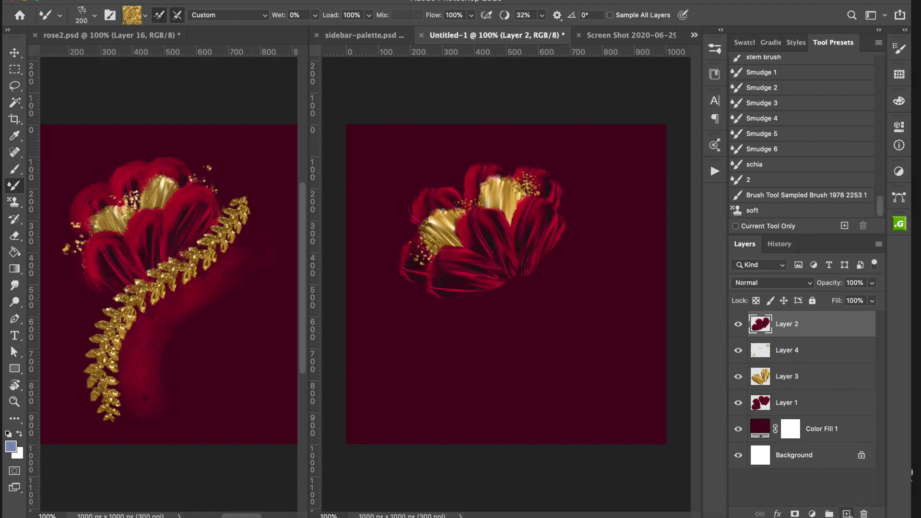
{"action": "left_click", "coordinate": [847, 514]}
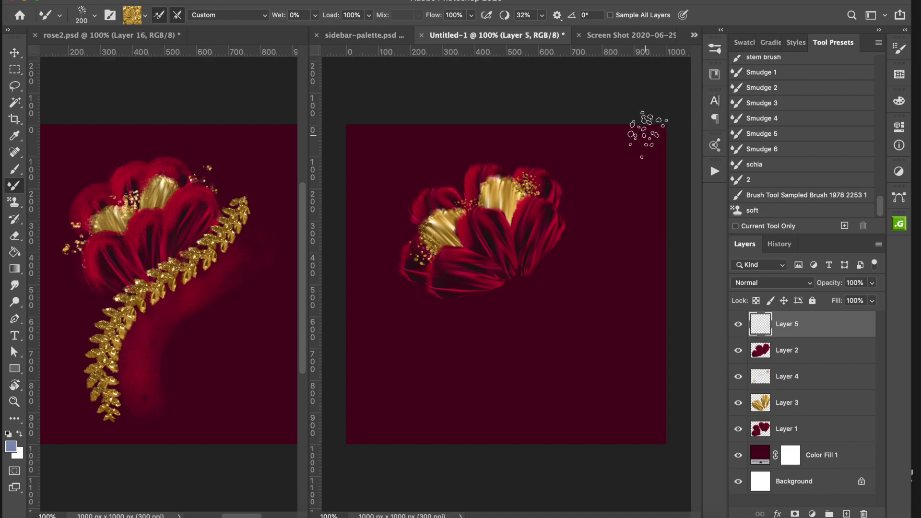
{"action": "left_click", "coordinate": [714, 51]}
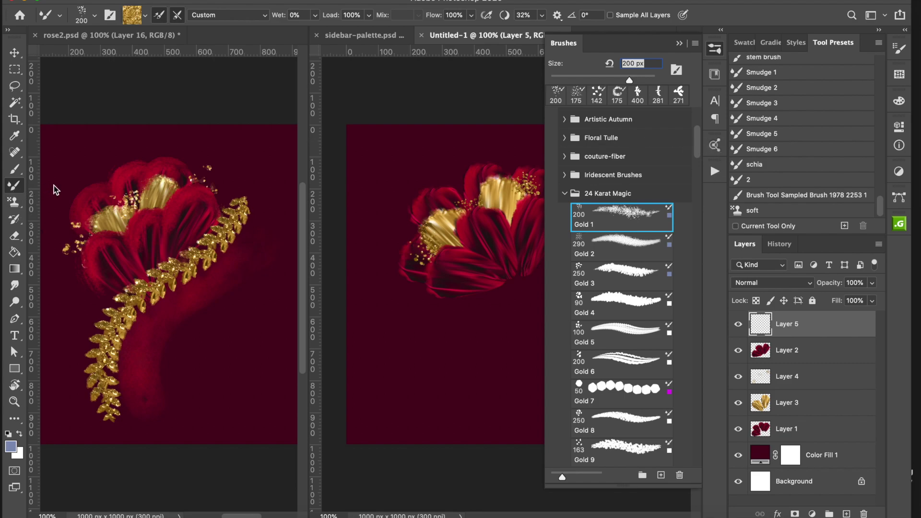
{"action": "left_click", "coordinate": [564, 193]}
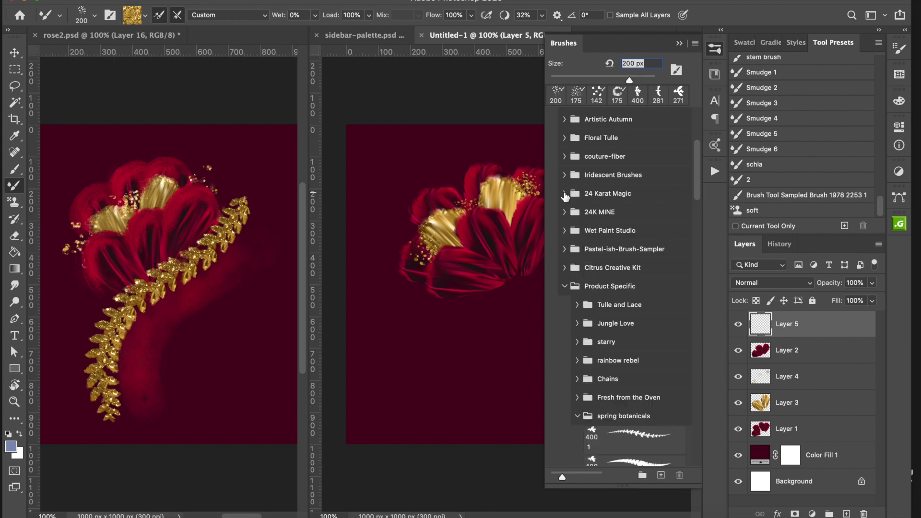
{"action": "left_click_drag", "start_coordinate": [695, 176], "coordinate": [675, 228]}
{"action": "scroll", "coordinate": [675, 232], "scroll_direction": "down", "scroll_amount": 8}
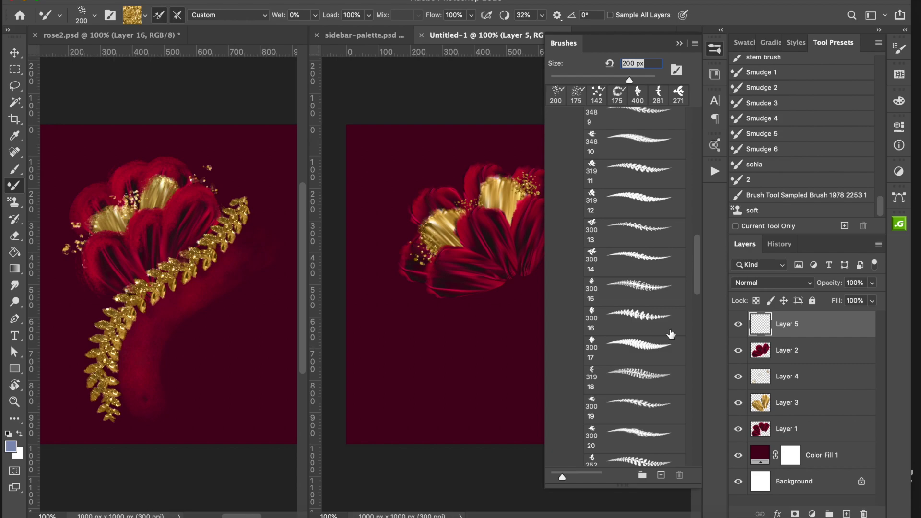
Step: Try spring botanicals brushes 16 and 12 with diagonal gold strokes below the flower, and undo each stroke
{"action": "left_click", "coordinate": [632, 320]}
{"action": "left_click_drag", "start_coordinate": [475, 336], "coordinate": [384, 403]}
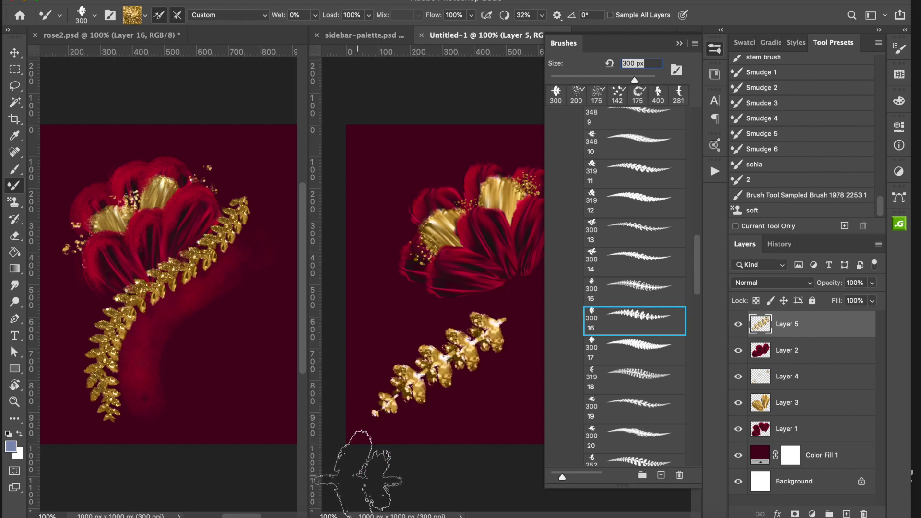
{"action": "key", "text": "super+z"}
{"action": "left_click", "coordinate": [634, 201]}
{"action": "left_click_drag", "start_coordinate": [527, 314], "coordinate": [391, 434]}
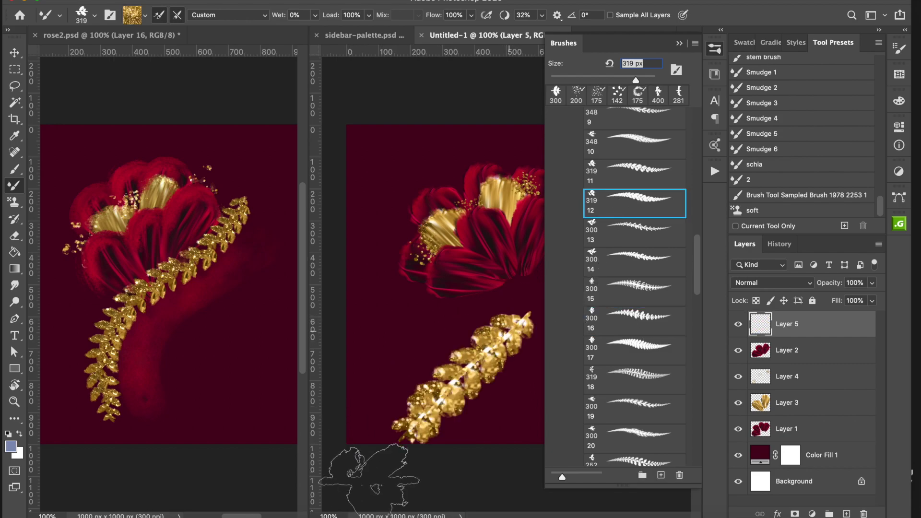
{"action": "key", "text": "super+z"}
Step: Try spring botanicals brushes 25 and 5 below the flower and undo their strokes
{"action": "left_click_drag", "start_coordinate": [696, 266], "coordinate": [692, 305]}
{"action": "left_click", "coordinate": [629, 381]}
{"action": "left_click_drag", "start_coordinate": [494, 338], "coordinate": [383, 417]}
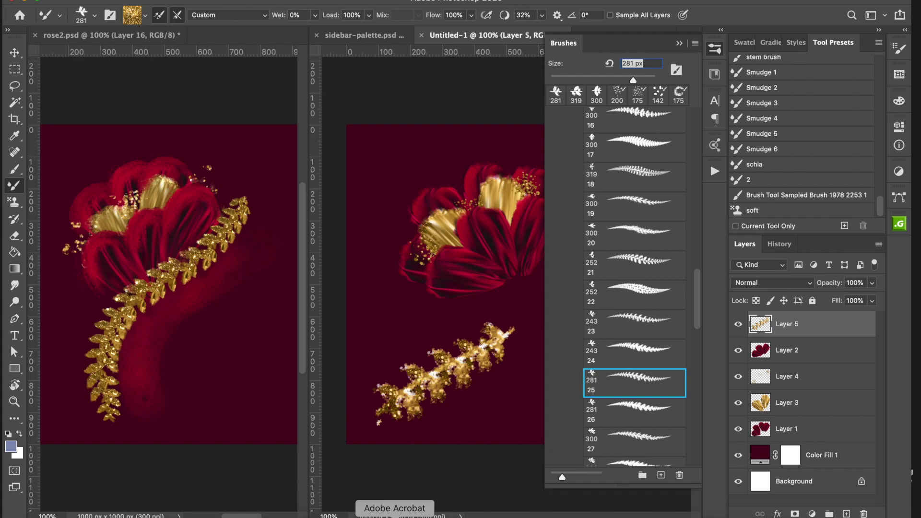
{"action": "key", "text": "super+z"}
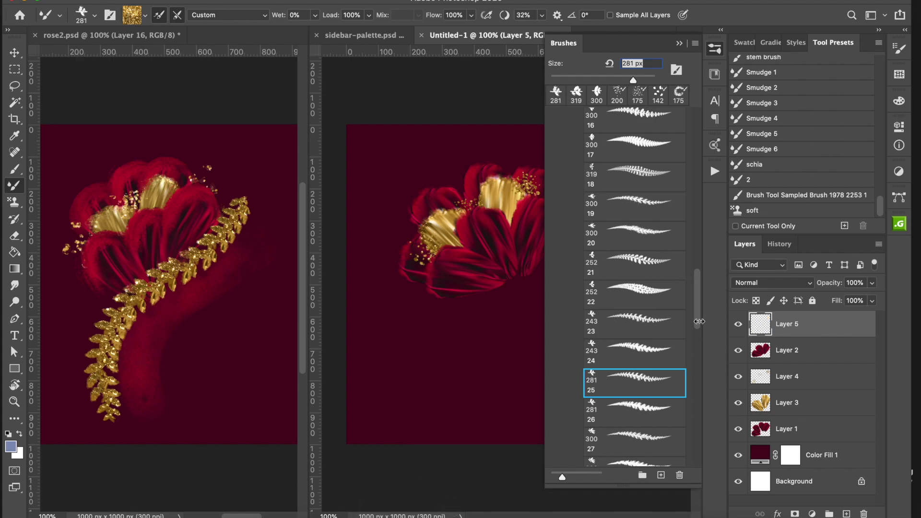
{"action": "left_click_drag", "start_coordinate": [696, 309], "coordinate": [699, 222]}
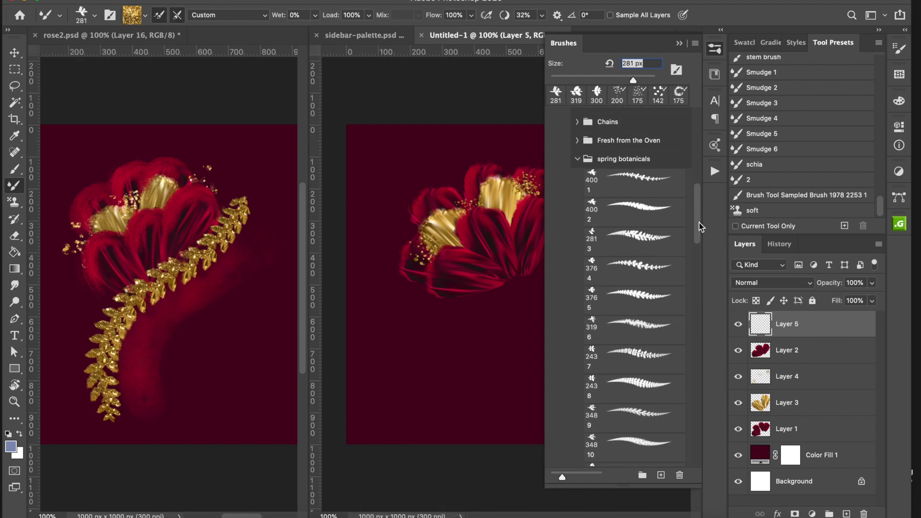
{"action": "left_click", "coordinate": [629, 238]}
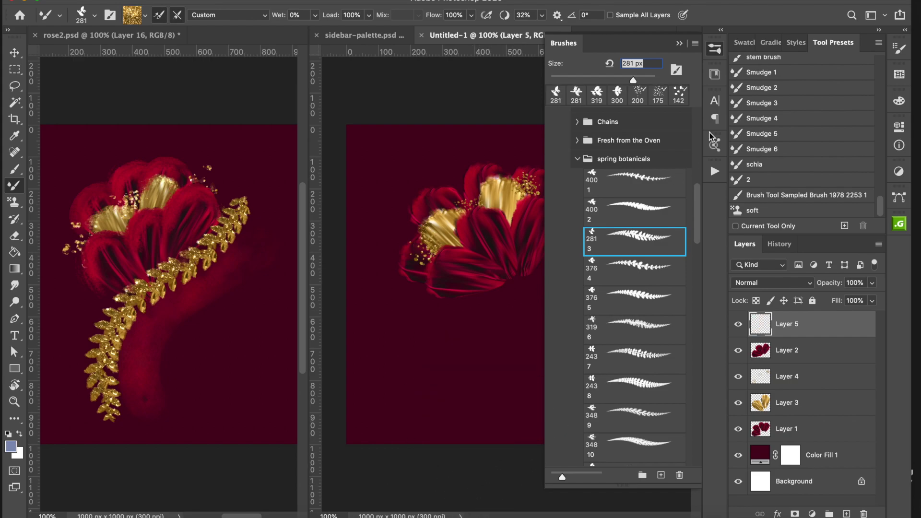
{"action": "left_click", "coordinate": [637, 299]}
{"action": "left_click", "coordinate": [436, 318]}
{"action": "key", "text": "ctrl+z"}
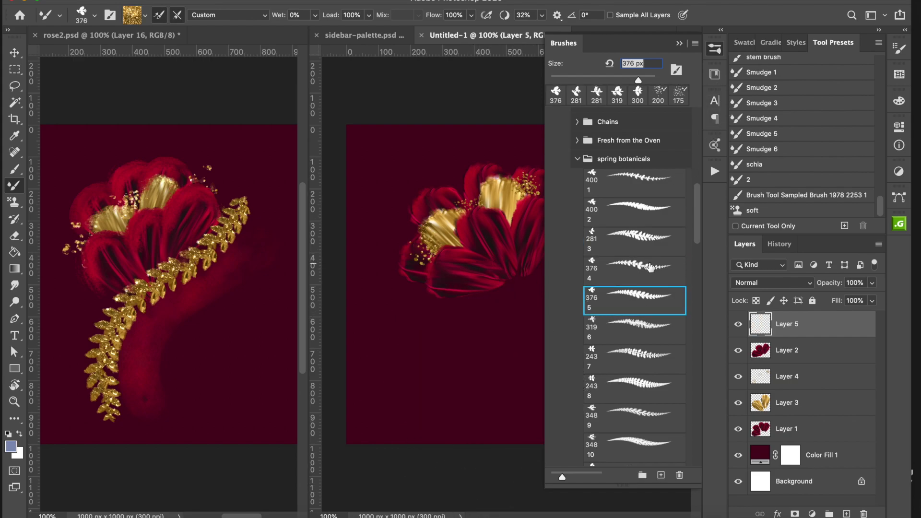
Step: Select spring botanicals brush 3, resize it to 175 px, and undo the trial gold branches painted at 150 and 175 px
{"action": "left_click", "coordinate": [643, 236]}
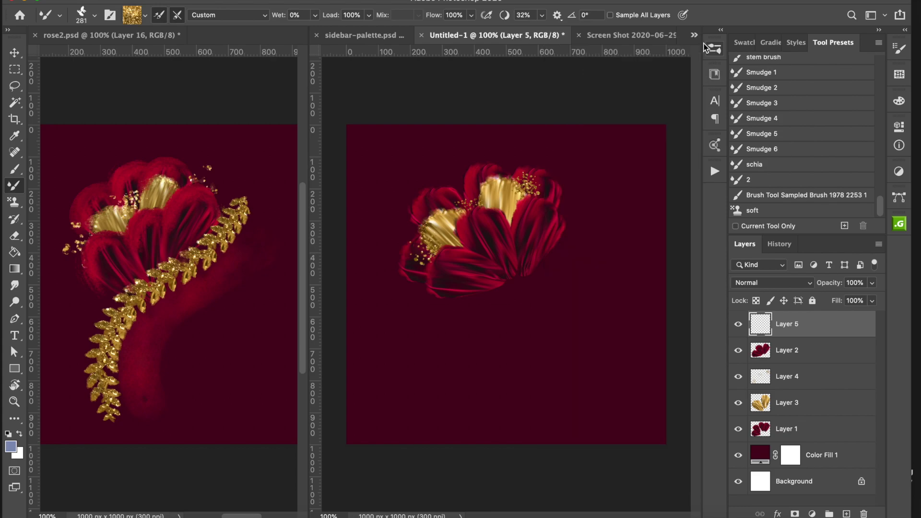
{"action": "key", "text": "bracketleft"}
{"action": "key", "text": "bracketleft"}
{"action": "key", "text": "bracketleft"}
{"action": "key", "text": "bracketleft"}
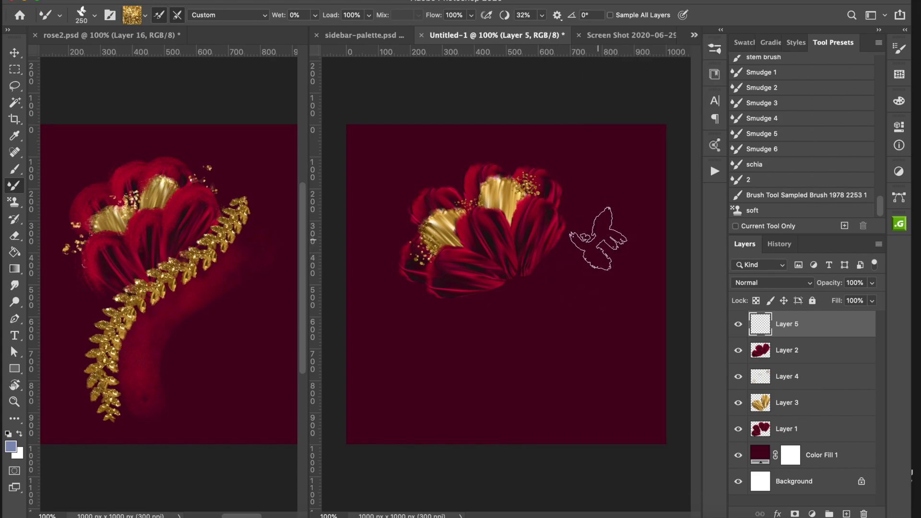
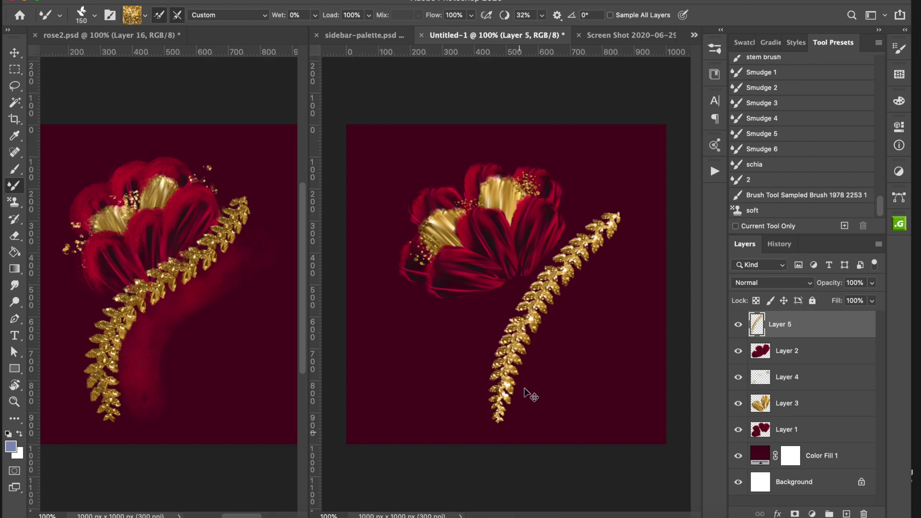
{"action": "key", "text": "ctrl+z"}
{"action": "key", "text": "bracketright"}
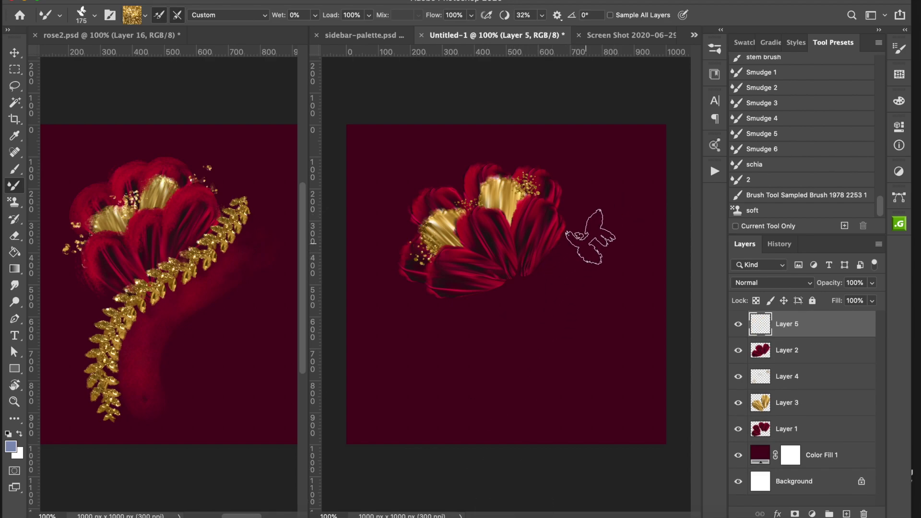
{"action": "left_click_drag", "start_coordinate": [602, 229], "coordinate": [403, 430]}
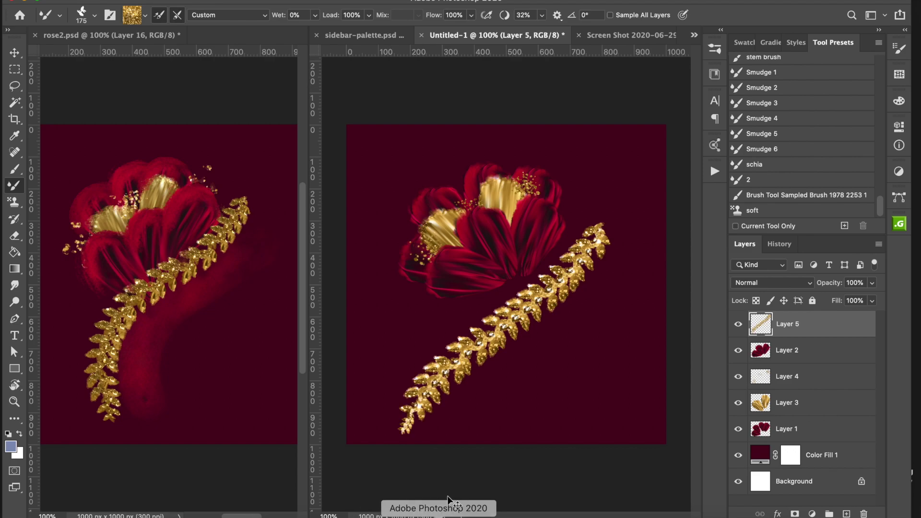
{"action": "key", "text": "ctrl+z"}
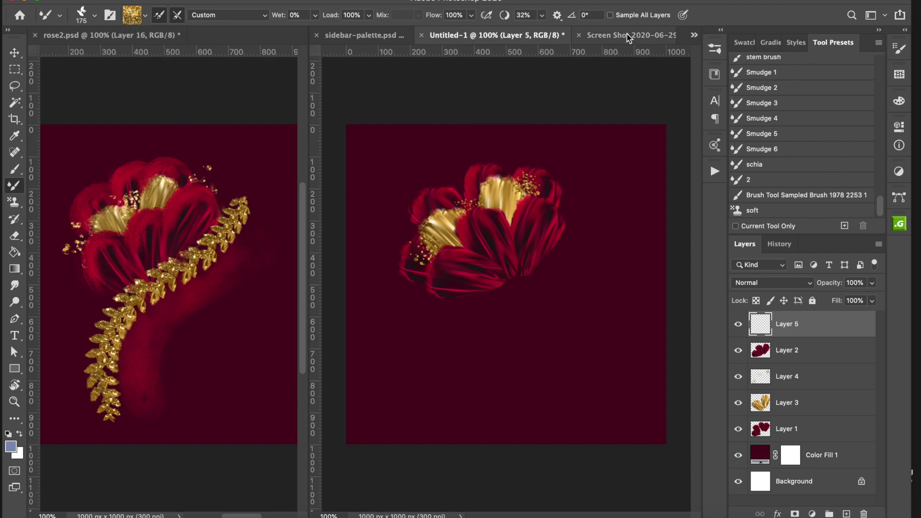
Step: Load the brush with gold from the lower edge of the dark glitter band in sidebar-palette.psd and return to Untitled-1
{"action": "left_click", "coordinate": [382, 37]}
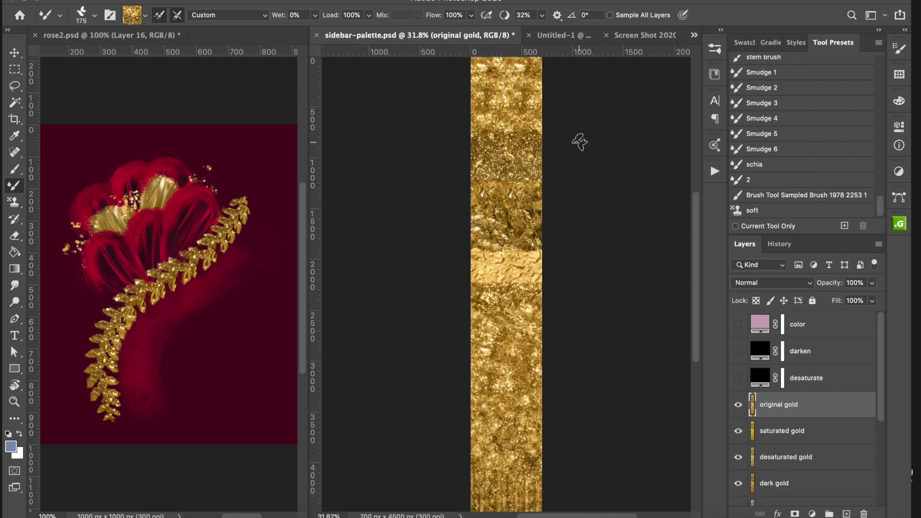
{"action": "left_click", "coordinate": [502, 179], "text": "alt"}
{"action": "left_click", "coordinate": [557, 35]}
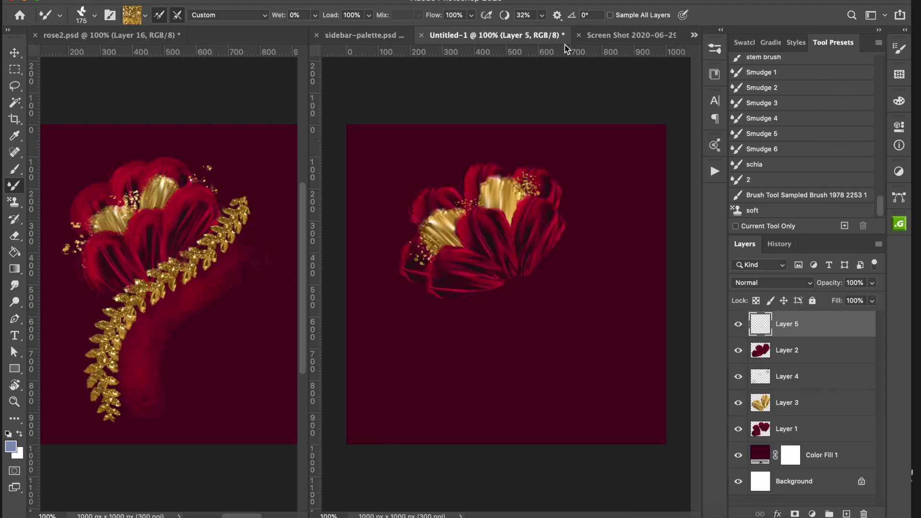
Step: Try two curved gold leaf branches sweeping beneath the flower on Layer 5 and undo both strokes
{"action": "mouse_move", "coordinate": [603, 207]}
{"action": "left_mouse_down"}
{"action": "mouse_move", "coordinate": [487, 326]}
{"action": "mouse_move", "coordinate": [458, 474]}
{"action": "mouse_move", "coordinate": [487, 487]}
{"action": "left_mouse_up"}
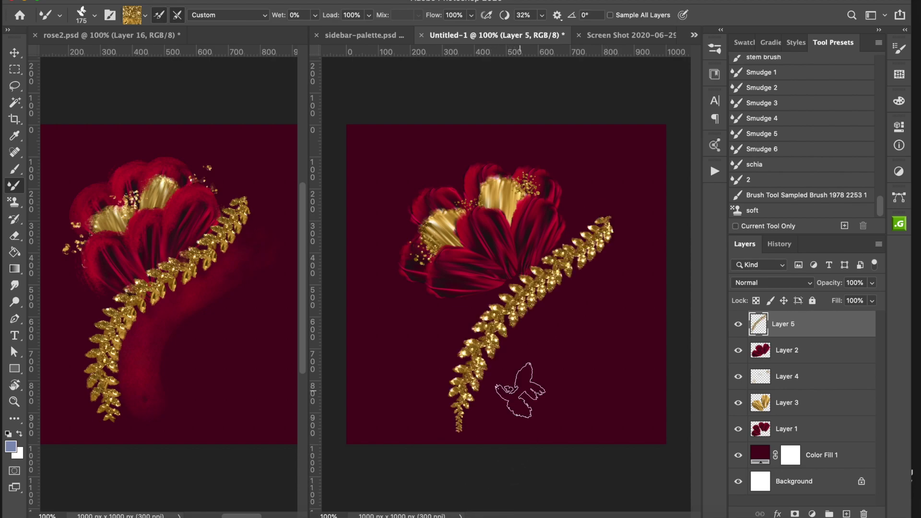
{"action": "key", "text": "ctrl+z"}
{"action": "left_click_drag", "start_coordinate": [586, 195], "coordinate": [528, 269]}
{"action": "key", "text": "ctrl+shift+z"}
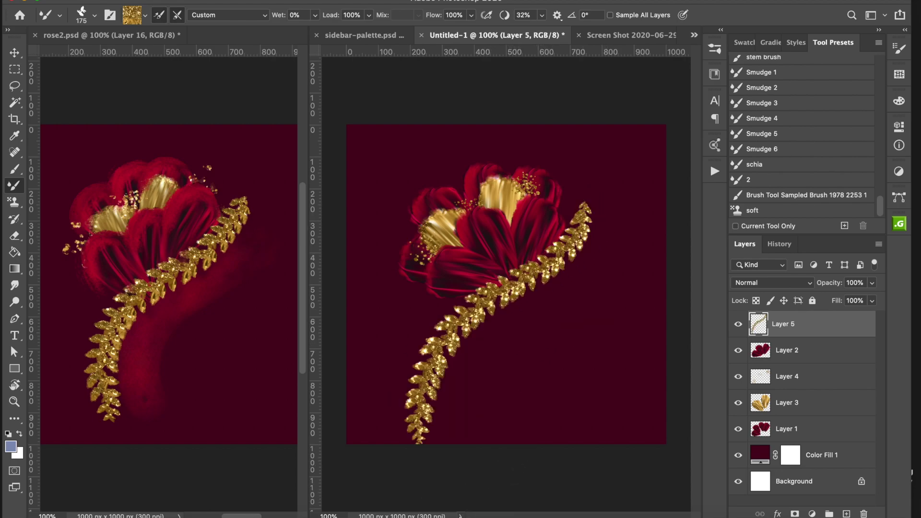
{"action": "key", "text": "ctrl+z"}
{"action": "key", "text": "ctrl+z"}
Step: Load the brush with gold from the middle of the dark glitter band in sidebar-palette.psd and return to Untitled-1
{"action": "left_click", "coordinate": [377, 35]}
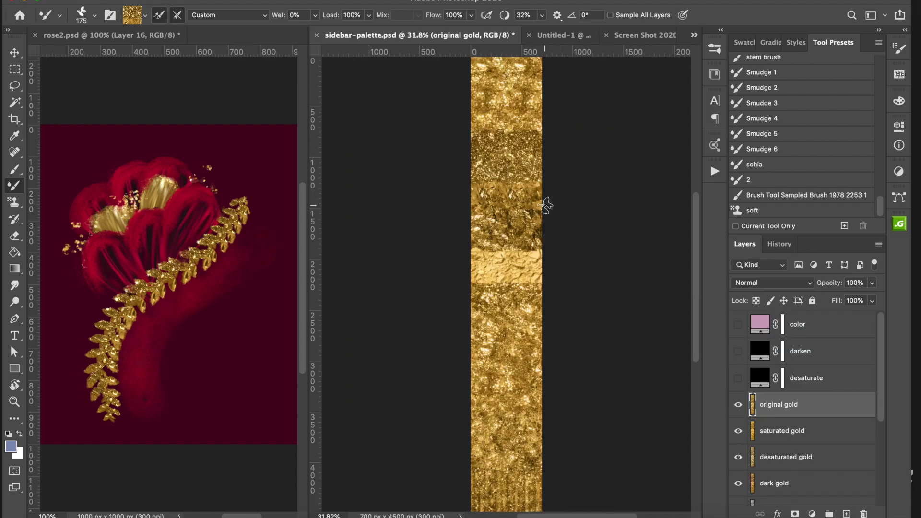
{"action": "left_click", "coordinate": [500, 152], "text": "alt"}
{"action": "left_click", "coordinate": [557, 35]}
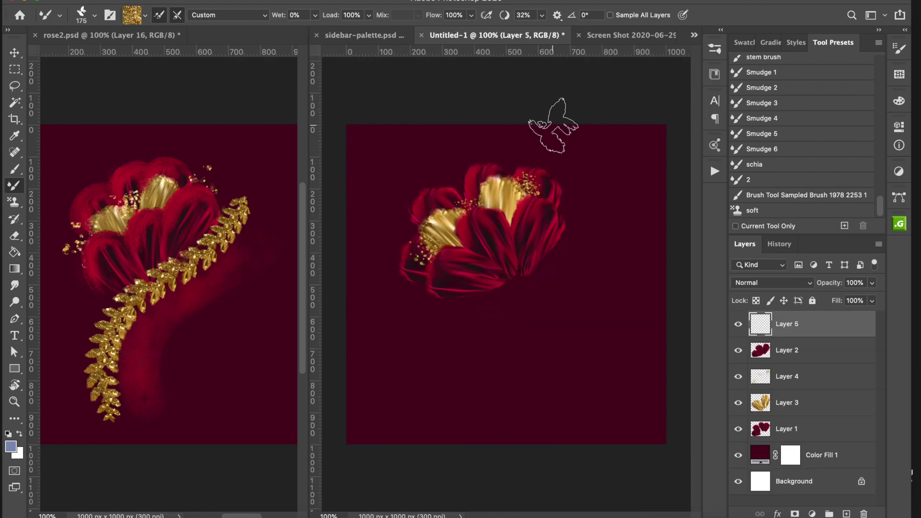
Step: Try two more curved branches beneath the flower with the new gold, undo both, and return to sidebar-palette.psd
{"action": "left_click_drag", "start_coordinate": [547, 260], "coordinate": [449, 415]}
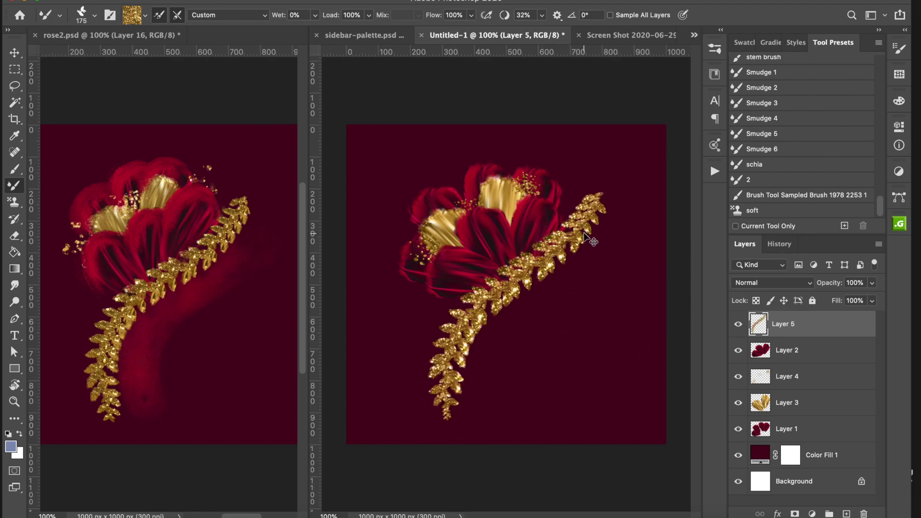
{"action": "key", "text": "super+z"}
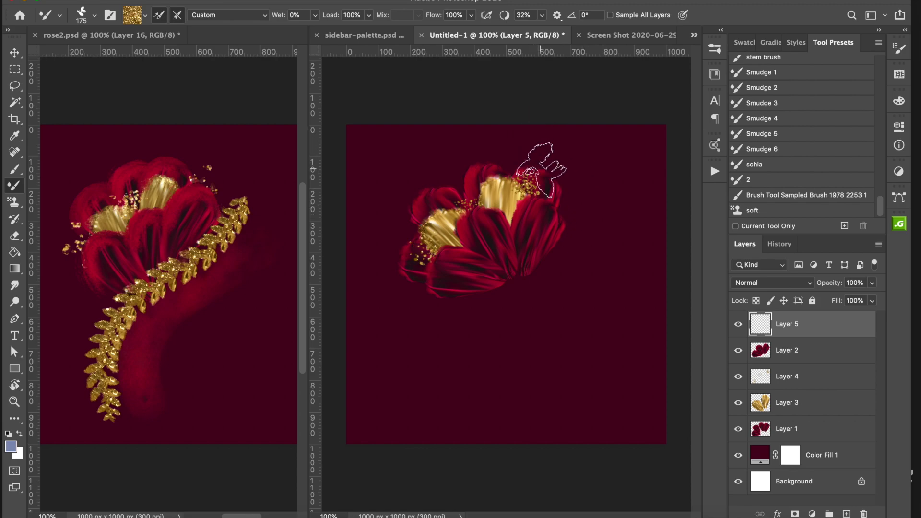
{"action": "mouse_move", "coordinate": [587, 220]}
{"action": "left_mouse_down"}
{"action": "mouse_move", "coordinate": [460, 350]}
{"action": "mouse_move", "coordinate": [459, 422]}
{"action": "left_mouse_up"}
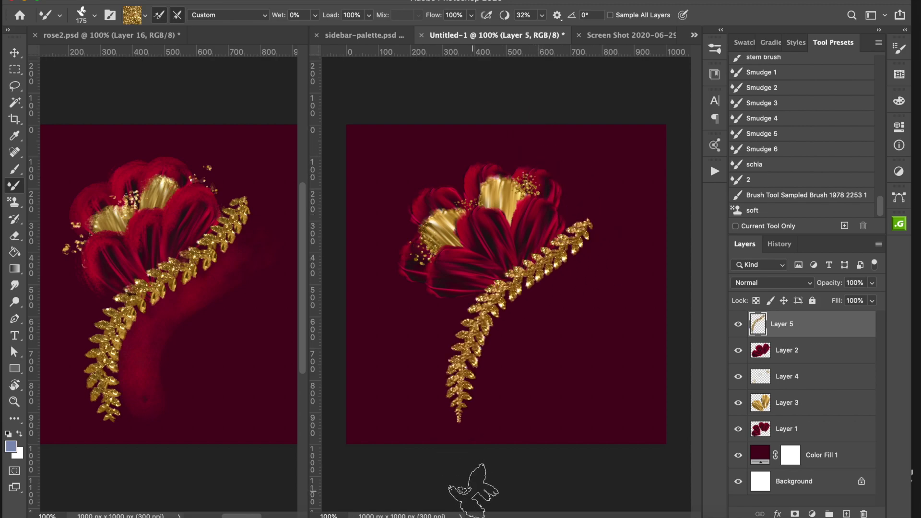
{"action": "key", "text": "super+z"}
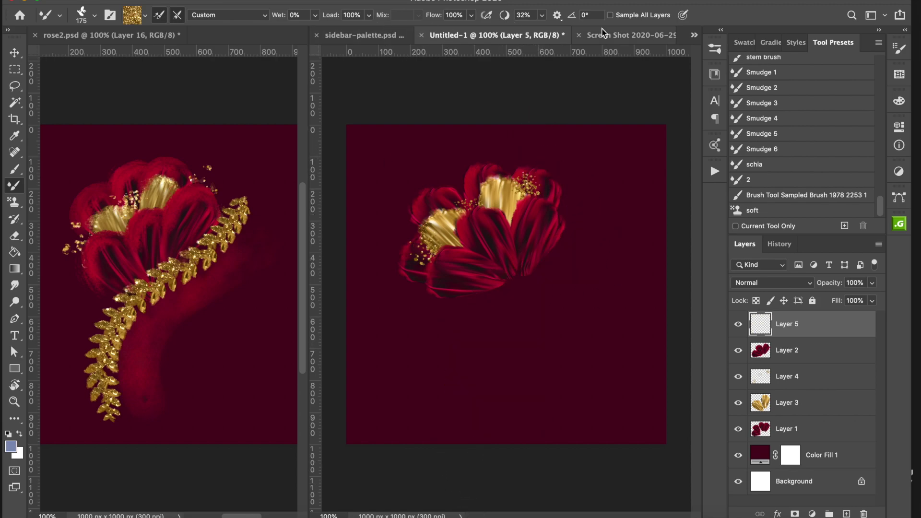
{"action": "left_click", "coordinate": [370, 36]}
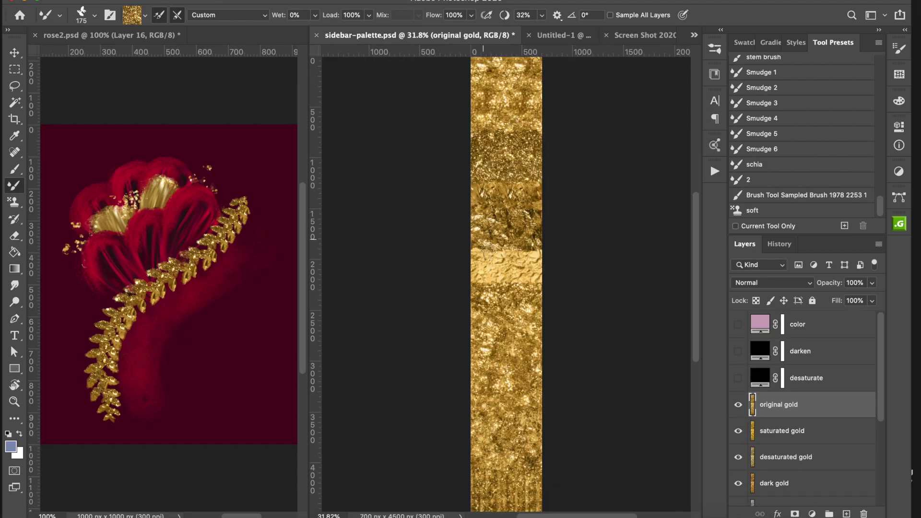
Step: Try a branch beneath the flower in Untitled-1 with gold from the palette's dark crinkled band, undo it, and return to sidebar-palette.psd
{"action": "left_click", "coordinate": [500, 219], "text": "alt"}
{"action": "left_click", "coordinate": [549, 36]}
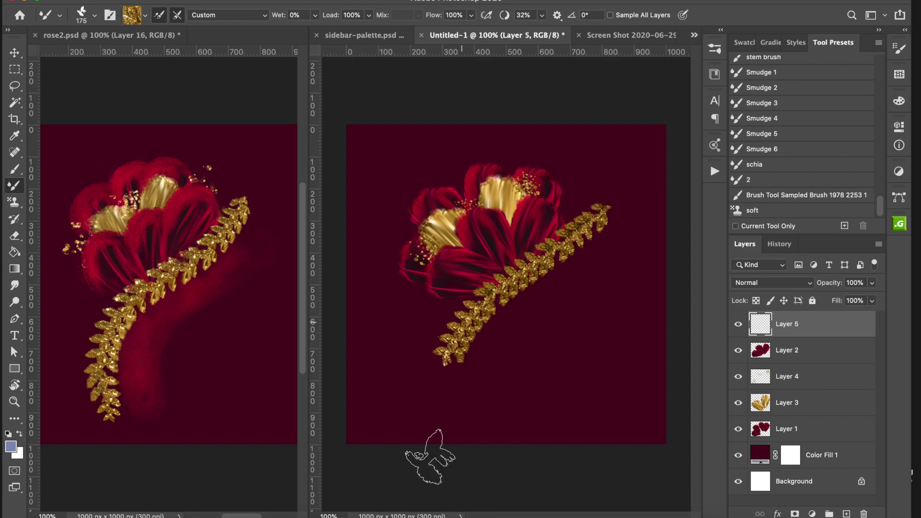
{"action": "key", "text": "ctrl+z"}
{"action": "left_click", "coordinate": [365, 35]}
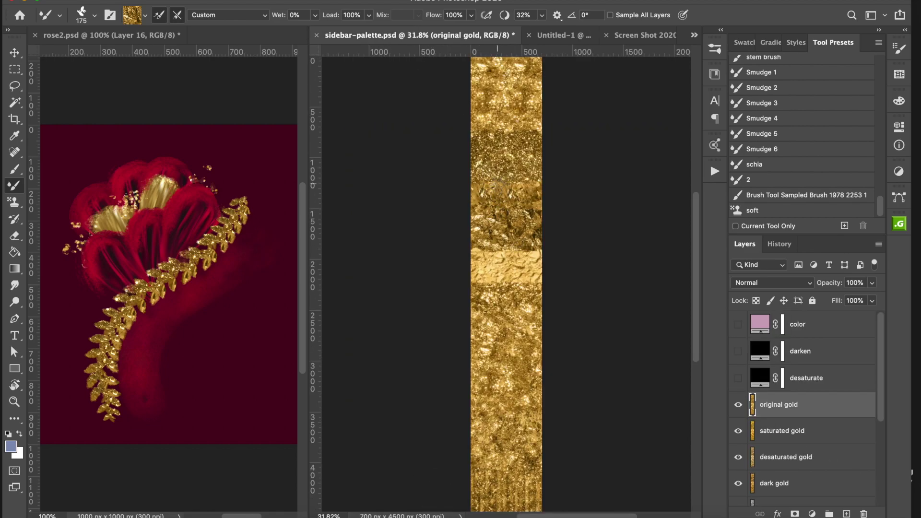
Step: Load the brush with gold from where the dark glitter band meets the crinkled band in sidebar-palette.psd and return to Untitled-1
{"action": "left_click", "coordinate": [501, 180], "text": "alt"}
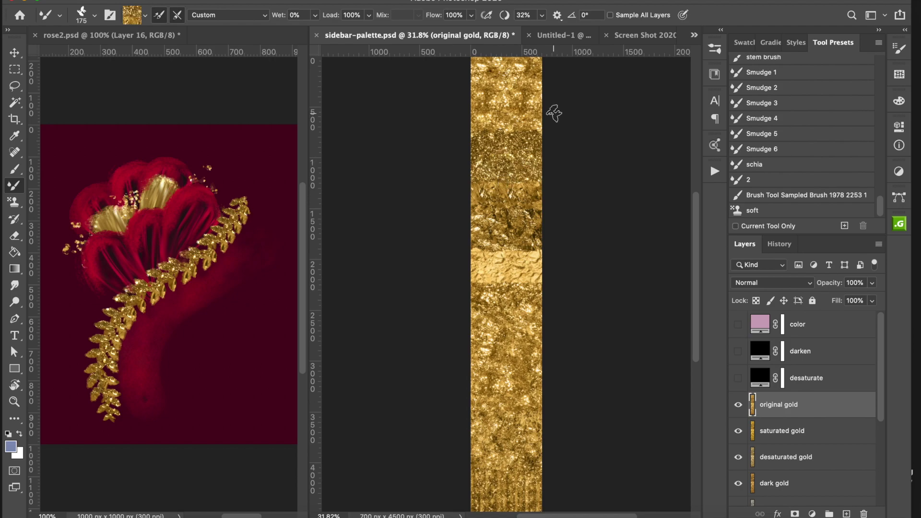
{"action": "left_click", "coordinate": [554, 35]}
Step: Try four curved gold leaf branches sweeping beneath the flower on Layer 5, undoing each stroke
{"action": "mouse_move", "coordinate": [597, 180]}
{"action": "left_mouse_down"}
{"action": "mouse_move", "coordinate": [563, 230]}
{"action": "mouse_move", "coordinate": [465, 318]}
{"action": "mouse_move", "coordinate": [443, 497]}
{"action": "left_mouse_up"}
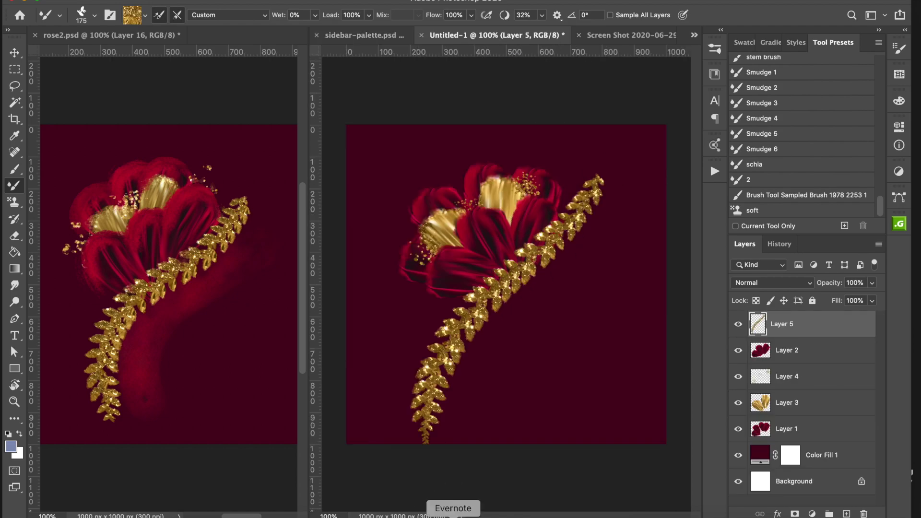
{"action": "key", "text": "ctrl+z"}
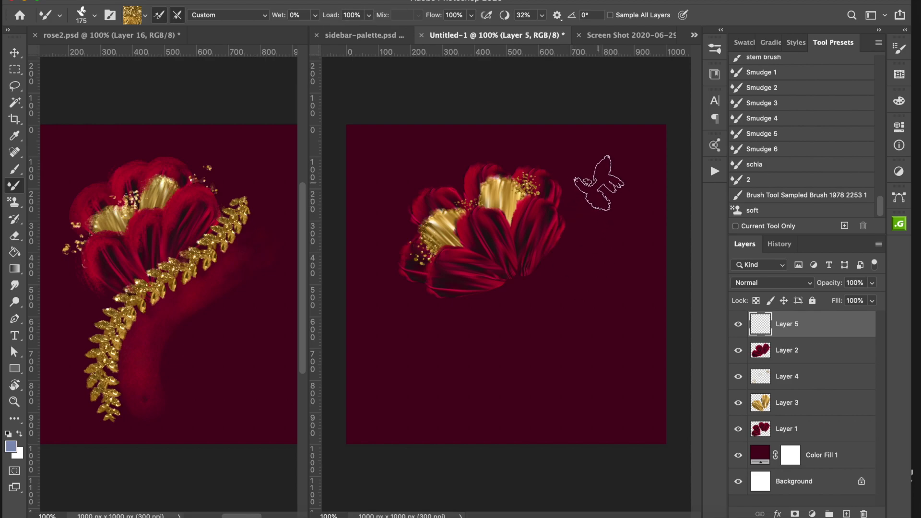
{"action": "mouse_move", "coordinate": [588, 201]}
{"action": "left_mouse_down"}
{"action": "mouse_move", "coordinate": [561, 249]}
{"action": "mouse_move", "coordinate": [473, 333]}
{"action": "mouse_move", "coordinate": [442, 428]}
{"action": "mouse_move", "coordinate": [479, 476]}
{"action": "left_mouse_up"}
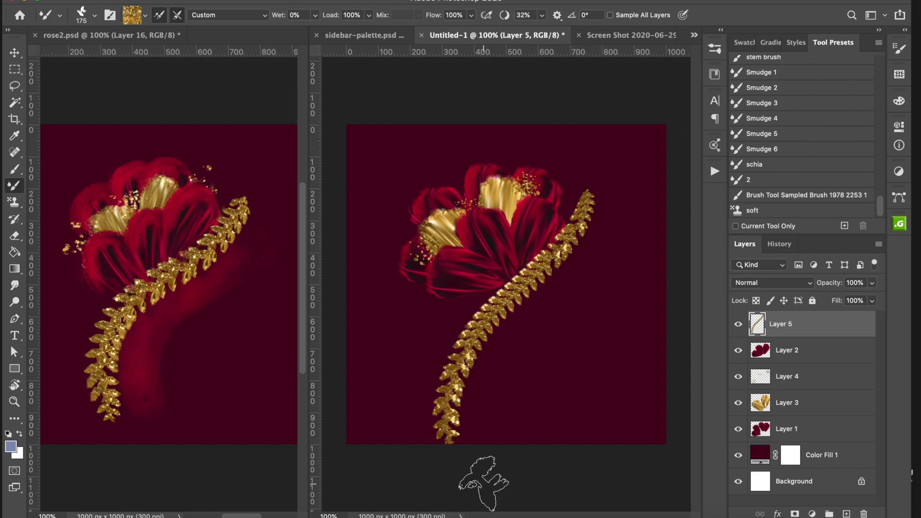
{"action": "key", "text": "ctrl+z"}
{"action": "mouse_move", "coordinate": [591, 188]}
{"action": "left_mouse_down"}
{"action": "mouse_move", "coordinate": [473, 318]}
{"action": "mouse_move", "coordinate": [465, 429]}
{"action": "left_mouse_up"}
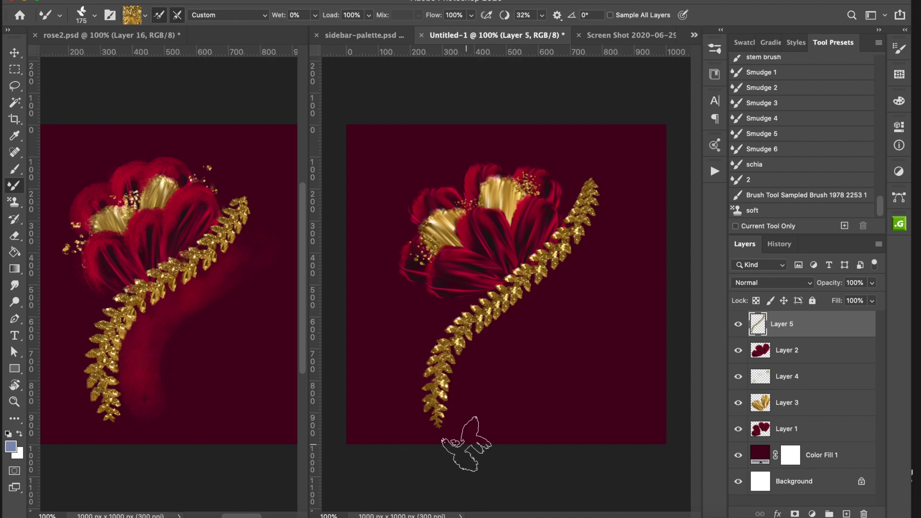
{"action": "key", "text": "ctrl+z"}
{"action": "mouse_move", "coordinate": [592, 174]}
{"action": "left_mouse_down"}
{"action": "mouse_move", "coordinate": [581, 230]}
{"action": "mouse_move", "coordinate": [473, 315]}
{"action": "mouse_move", "coordinate": [468, 434]}
{"action": "left_mouse_up"}
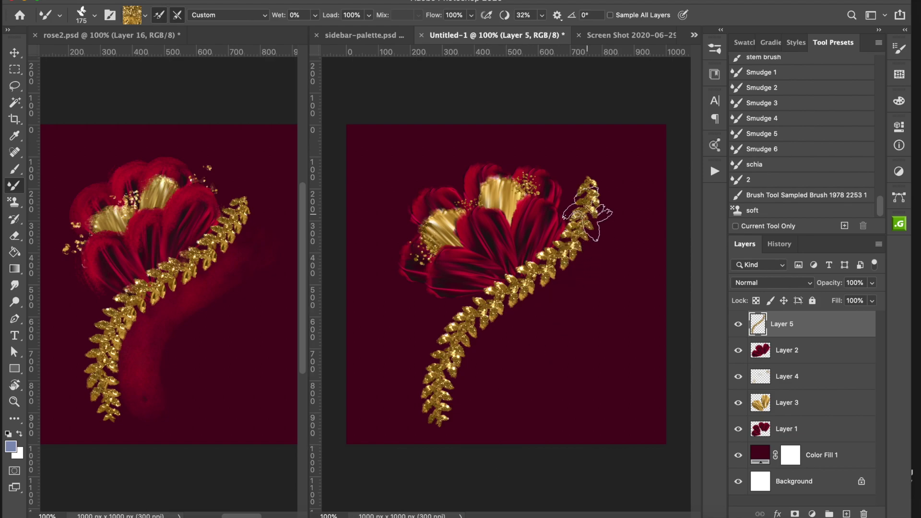
{"action": "key", "text": "ctrl+z"}
Step: Try three gold leaf branches that hook around the flower's outer edge on Layer 5, undoing each stroke
{"action": "mouse_move", "coordinate": [574, 195]}
{"action": "left_mouse_down"}
{"action": "mouse_move", "coordinate": [583, 239]}
{"action": "mouse_move", "coordinate": [557, 282]}
{"action": "mouse_move", "coordinate": [422, 390]}
{"action": "left_mouse_up"}
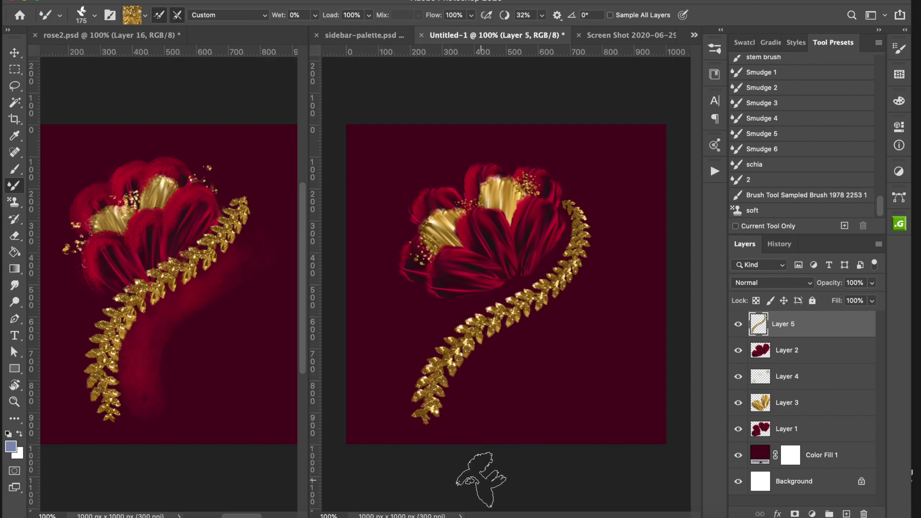
{"action": "key", "text": "ctrl+z"}
{"action": "mouse_move", "coordinate": [565, 195]}
{"action": "left_mouse_down"}
{"action": "mouse_move", "coordinate": [581, 210]}
{"action": "mouse_move", "coordinate": [567, 254]}
{"action": "mouse_move", "coordinate": [495, 294]}
{"action": "mouse_move", "coordinate": [444, 422]}
{"action": "mouse_move", "coordinate": [473, 461]}
{"action": "left_mouse_up"}
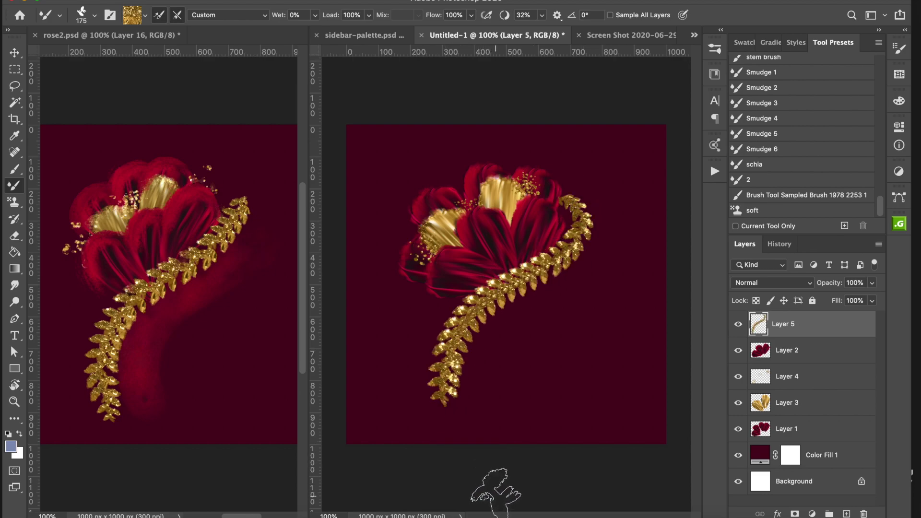
{"action": "key", "text": "ctrl+z"}
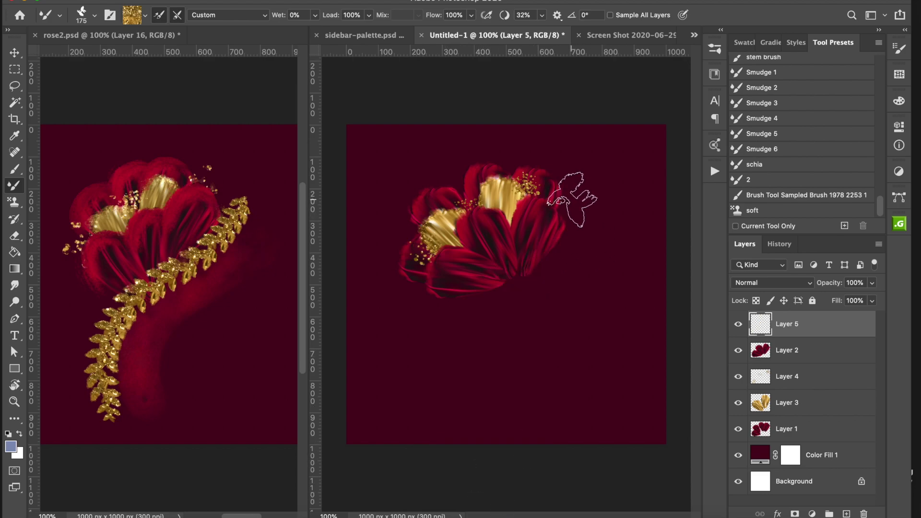
{"action": "mouse_move", "coordinate": [568, 196]}
{"action": "left_mouse_down"}
{"action": "mouse_move", "coordinate": [575, 252]}
{"action": "mouse_move", "coordinate": [480, 302]}
{"action": "mouse_move", "coordinate": [434, 439]}
{"action": "mouse_move", "coordinate": [447, 460]}
{"action": "left_mouse_up"}
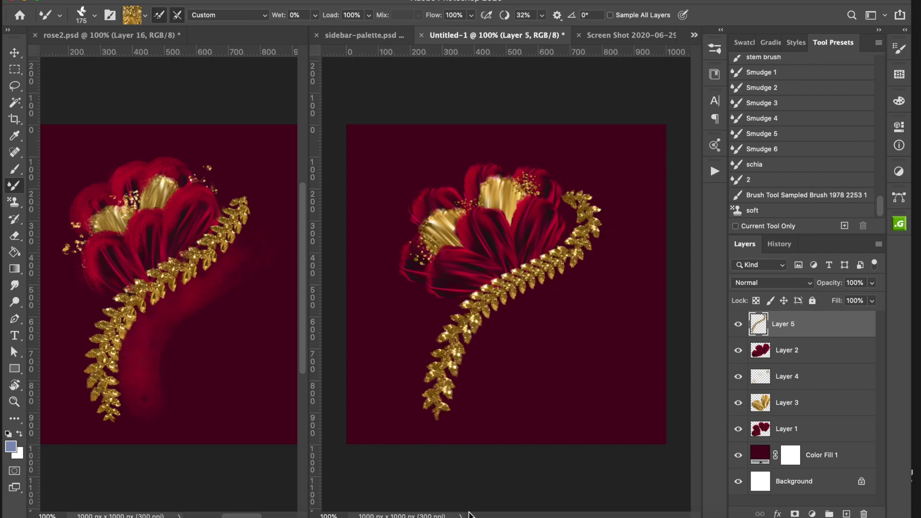
{"action": "key", "text": "ctrl+z"}
Step: Paint an S-shaped gold leaf branch on Layer 5, hooking around the flower's right petal and curving down near the canvas's lower edge
{"action": "mouse_move", "coordinate": [575, 190]}
{"action": "left_mouse_down"}
{"action": "mouse_move", "coordinate": [592, 206]}
{"action": "mouse_move", "coordinate": [432, 374]}
{"action": "mouse_move", "coordinate": [433, 439]}
{"action": "left_mouse_up"}
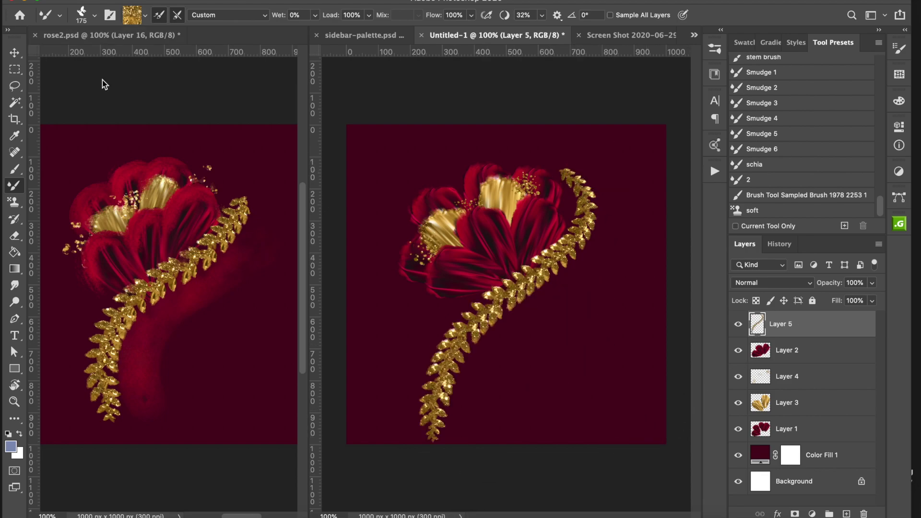
Step: Select Layer 5 through Layer 1 together and reposition the whole flower and branch slightly higher on the canvas
{"action": "left_click", "coordinate": [14, 54]}
{"action": "left_click", "coordinate": [773, 433], "text": "shift"}
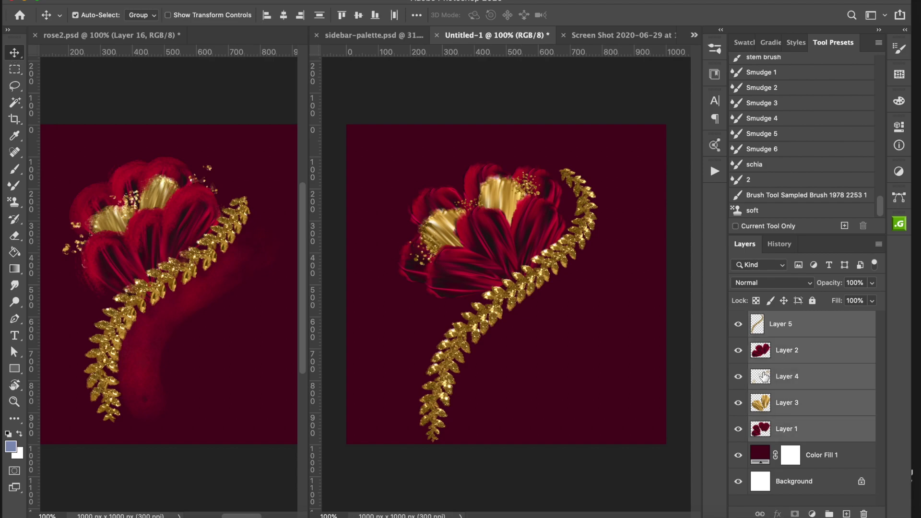
{"action": "left_click_drag", "start_coordinate": [516, 225], "coordinate": [502, 272]}
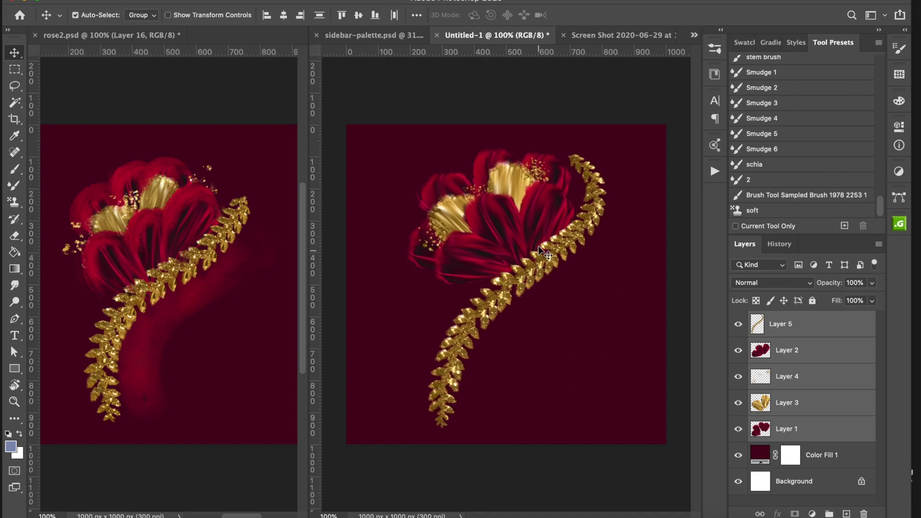
{"action": "left_click_drag", "start_coordinate": [467, 245], "coordinate": [557, 277]}
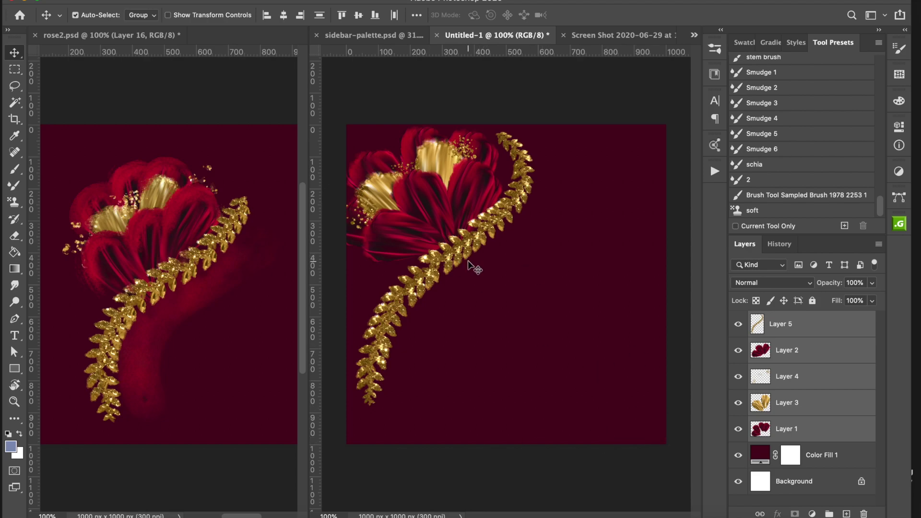
{"action": "left_click_drag", "start_coordinate": [449, 247], "coordinate": [506, 275]}
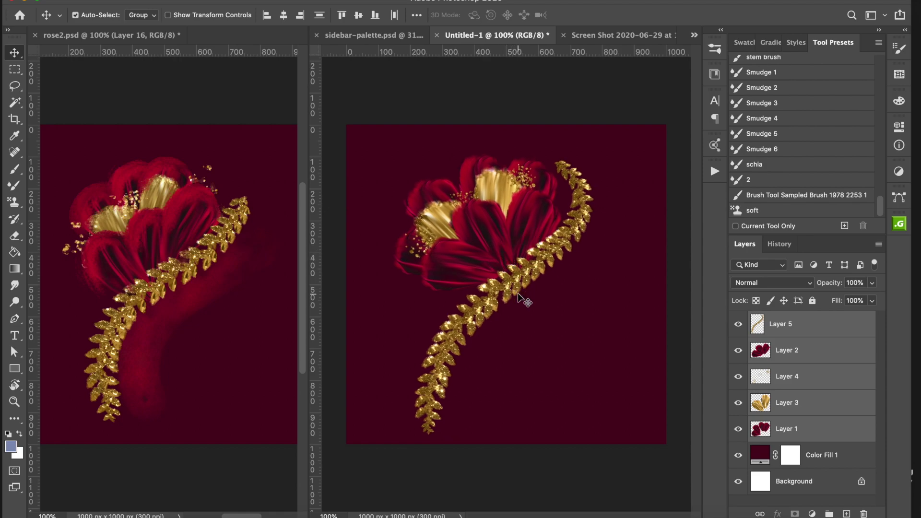
Step: Duplicate Layer 2 and hide the original
{"action": "left_click", "coordinate": [781, 361]}
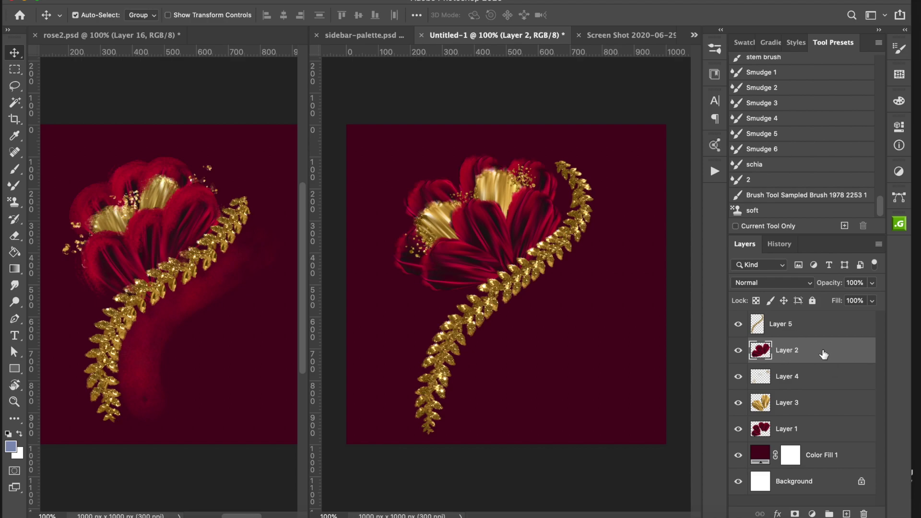
{"action": "key", "text": "super+j"}
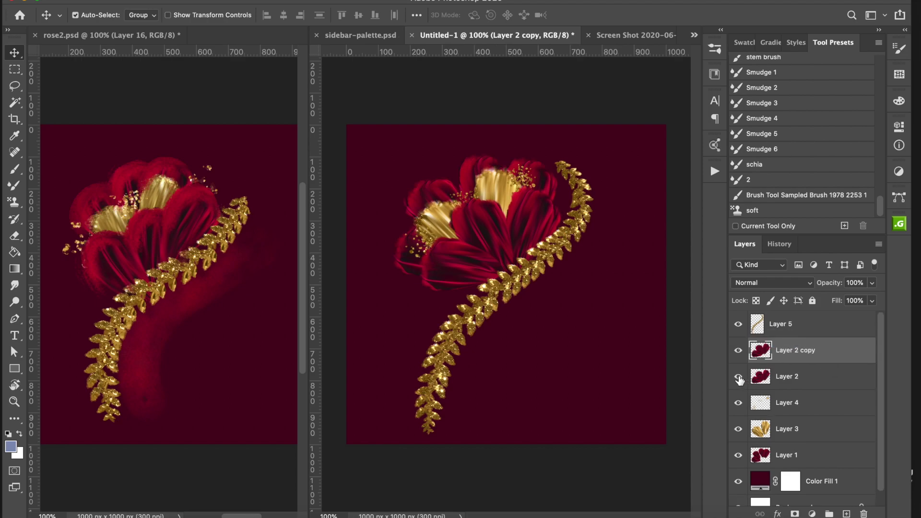
{"action": "left_click", "coordinate": [738, 377]}
Step: Choose the Pastel-ish 5 brush from Pastel-ish-Brush-Sampler and turn off reloading the brush after each stroke
{"action": "left_click", "coordinate": [714, 48]}
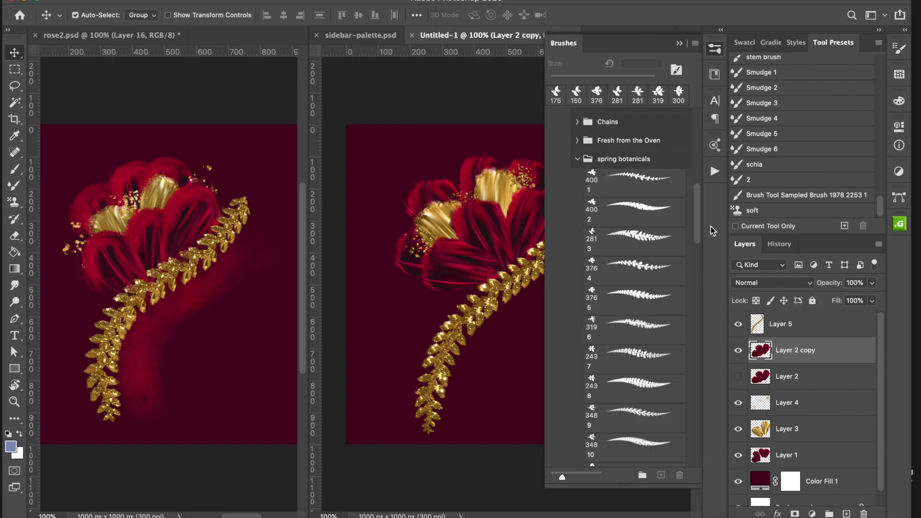
{"action": "left_click", "coordinate": [575, 159]}
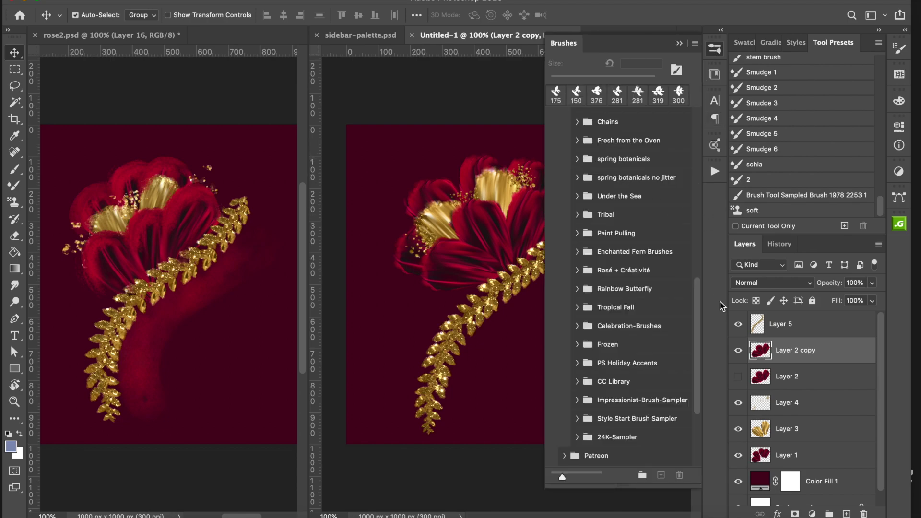
{"action": "mouse_move", "coordinate": [698, 311]}
{"action": "left_mouse_down"}
{"action": "mouse_move", "coordinate": [681, 381]}
{"action": "mouse_move", "coordinate": [705, 226]}
{"action": "left_mouse_up"}
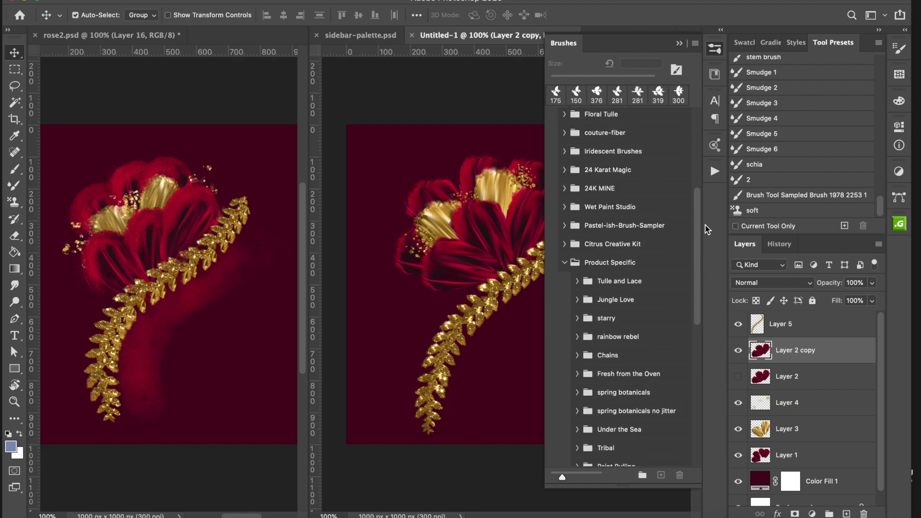
{"action": "left_click", "coordinate": [564, 231]}
{"action": "left_click", "coordinate": [564, 226]}
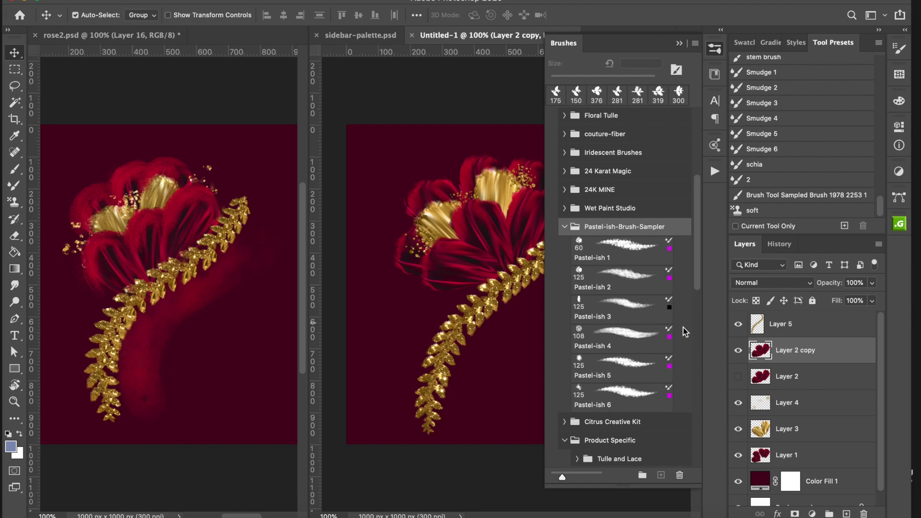
{"action": "left_click", "coordinate": [617, 372]}
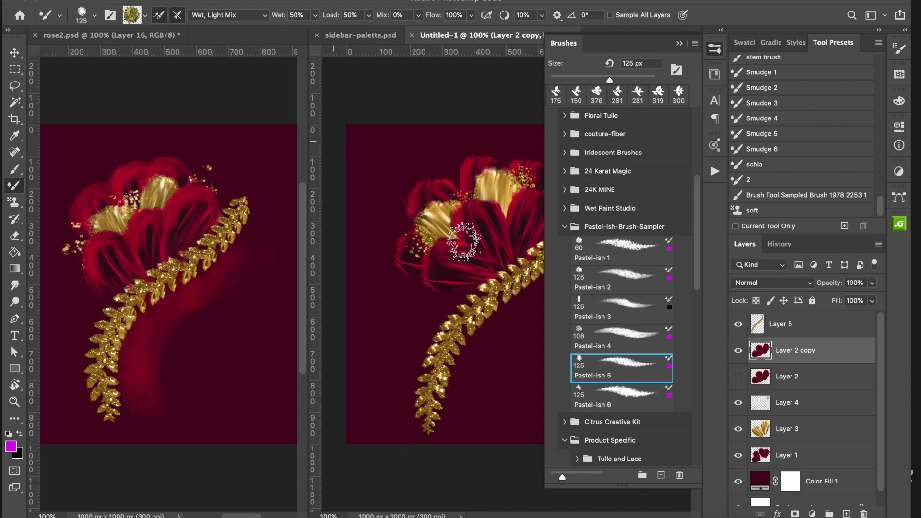
{"action": "left_click", "coordinate": [160, 18]}
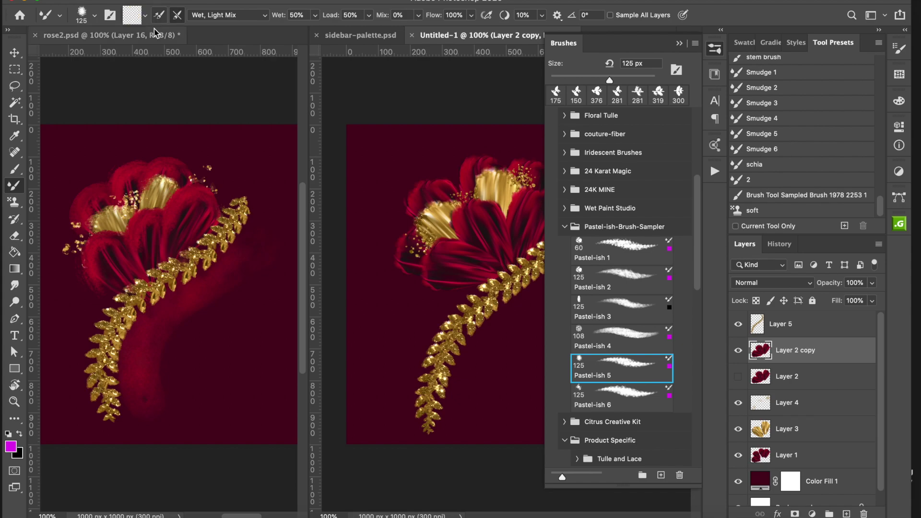
Step: Close the brush list and reduce the Pastel-ish 5 brush size to 80 px
{"action": "left_click", "coordinate": [710, 50]}
{"action": "key", "text": "bracketleft"}
{"action": "key", "text": "bracketleft"}
{"action": "key", "text": "bracketleft"}
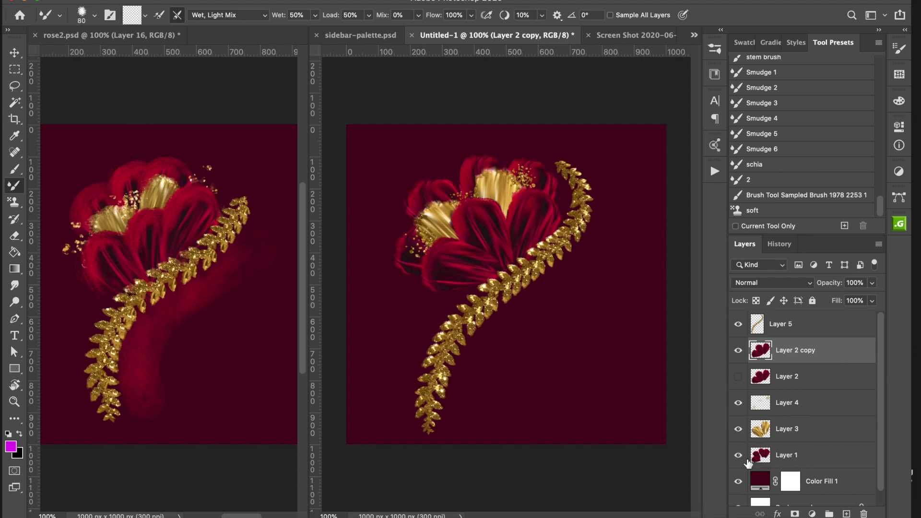
Step: Duplicate Layer 1, hiding the original, and add a new empty layer above Layer 2 copy
{"action": "left_click", "coordinate": [790, 452]}
{"action": "key", "text": "ctrl+j"}
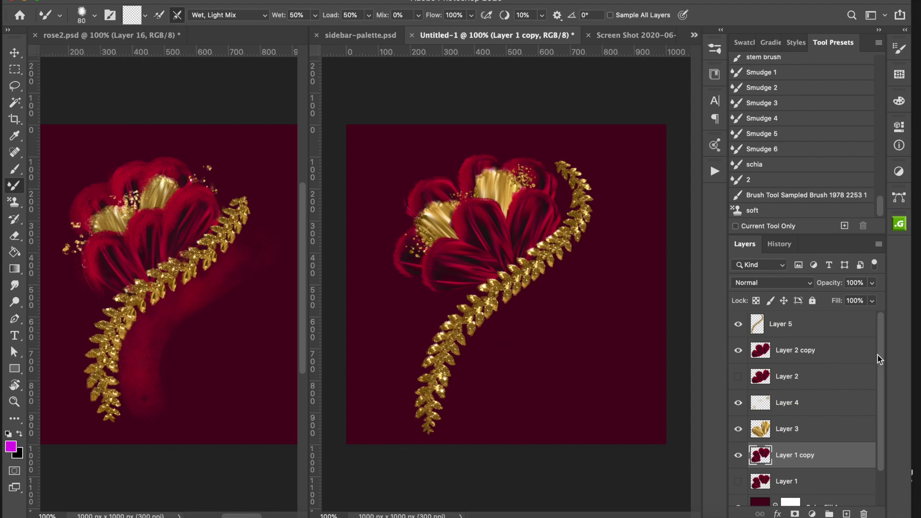
{"action": "left_click", "coordinate": [794, 357]}
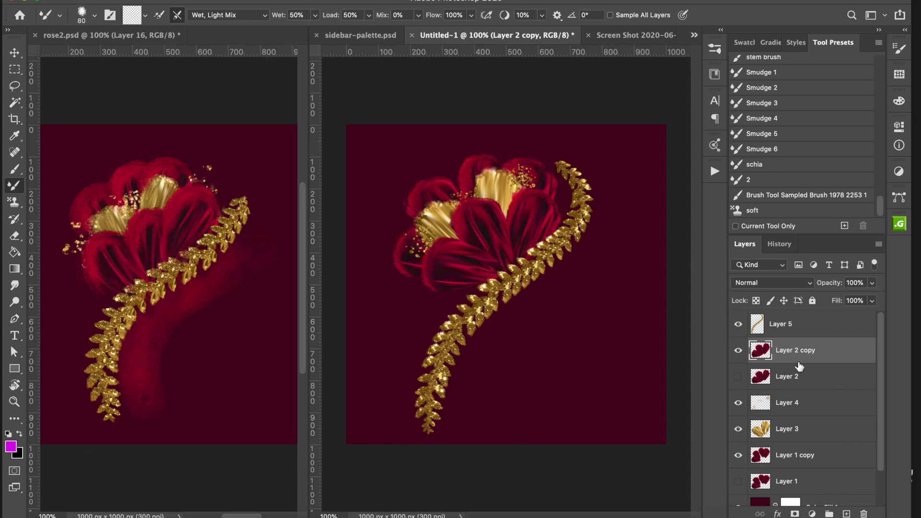
{"action": "left_click", "coordinate": [848, 514]}
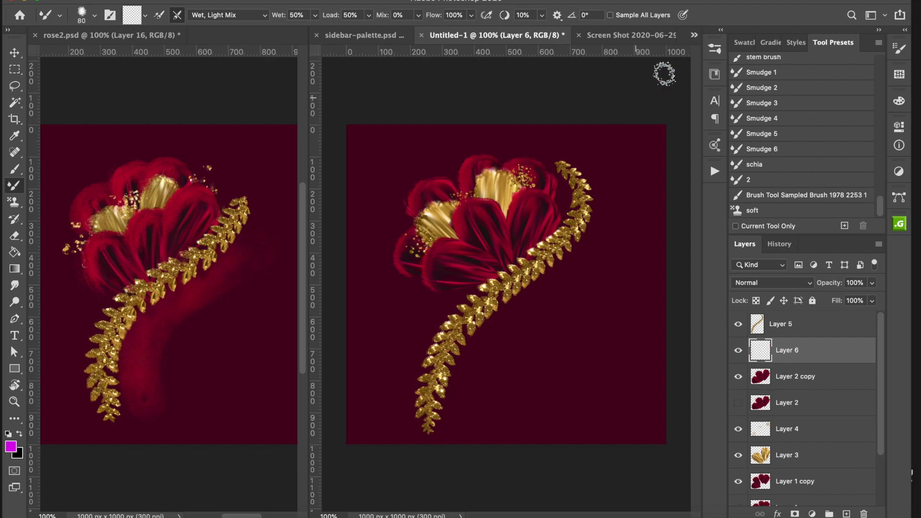
Step: Choose the BW dry 8 brush from the BrushWERK set at 132 px
{"action": "left_click", "coordinate": [715, 48]}
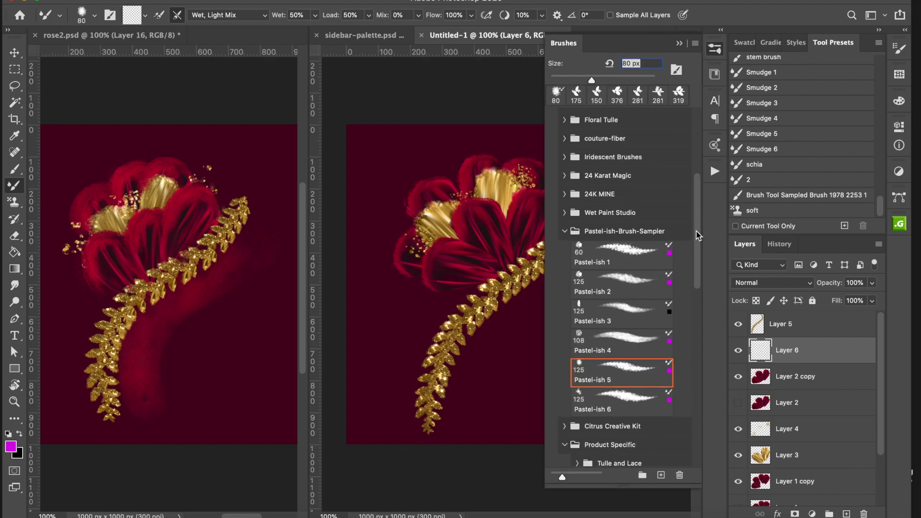
{"action": "left_click_drag", "start_coordinate": [696, 231], "coordinate": [698, 100]}
{"action": "left_click", "coordinate": [565, 173]}
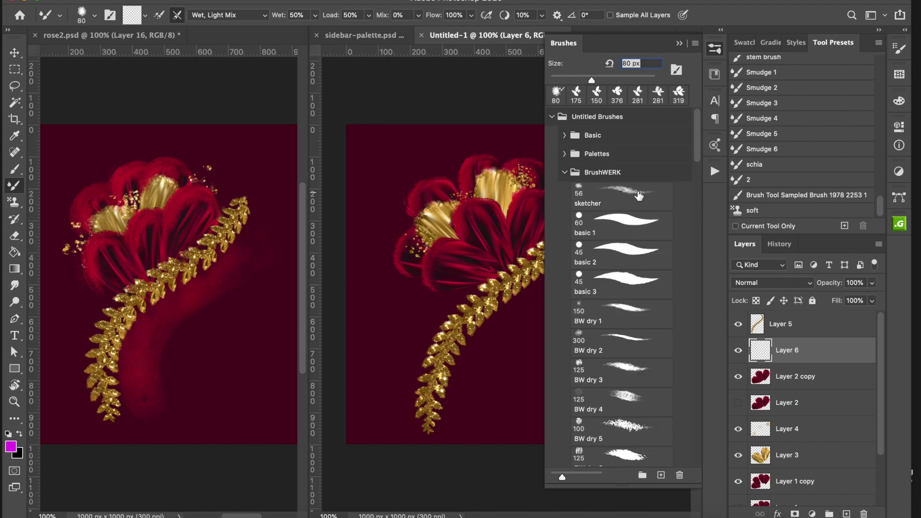
{"action": "left_click_drag", "start_coordinate": [699, 145], "coordinate": [692, 179]}
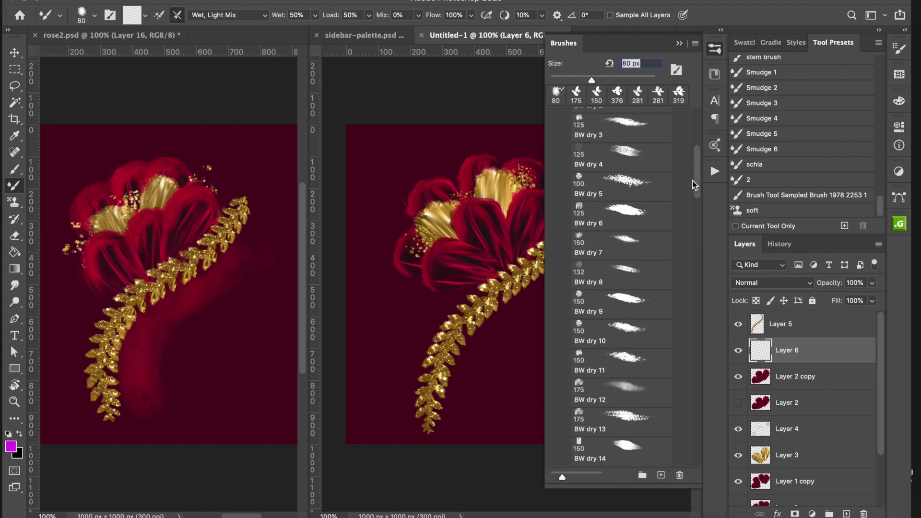
{"action": "left_click", "coordinate": [622, 271]}
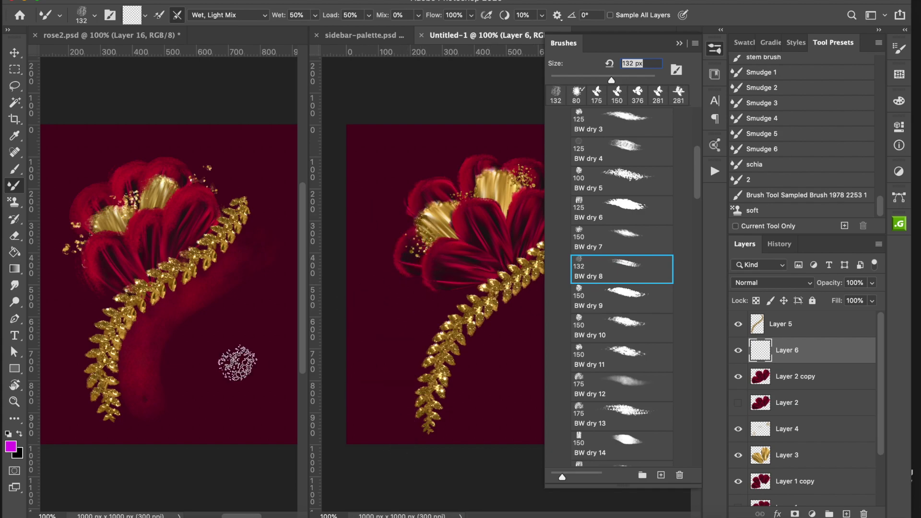
Step: Set the foreground colour to red #c40505 and switch to the Brush tool with the BW dry 18 brush
{"action": "left_click", "coordinate": [16, 450]}
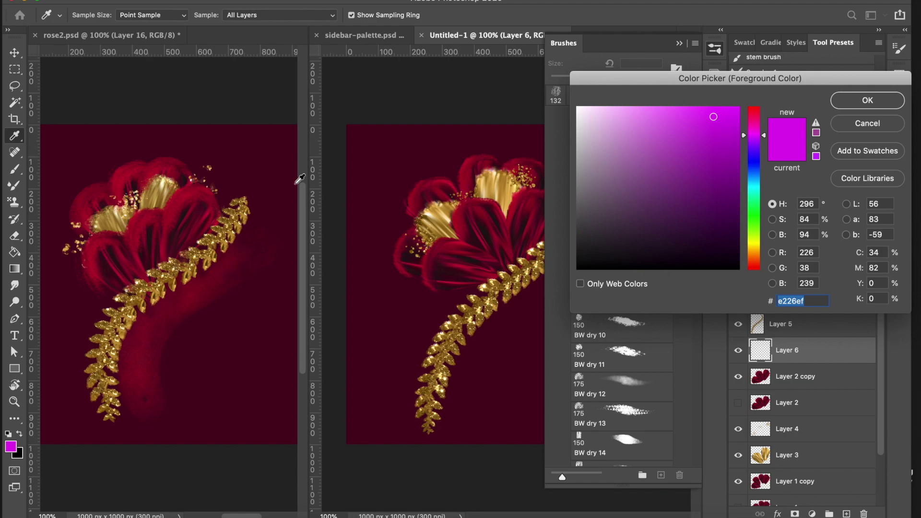
{"action": "left_click", "coordinate": [448, 182]}
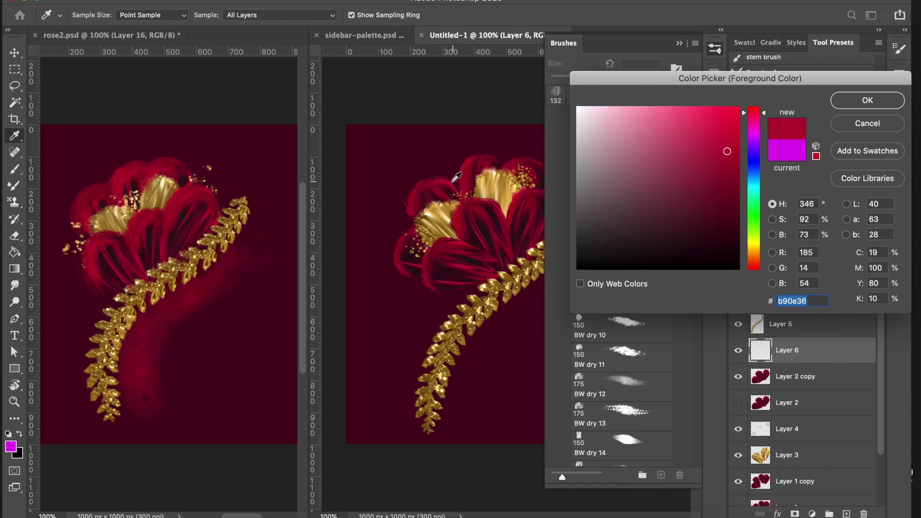
{"action": "left_click", "coordinate": [451, 187]}
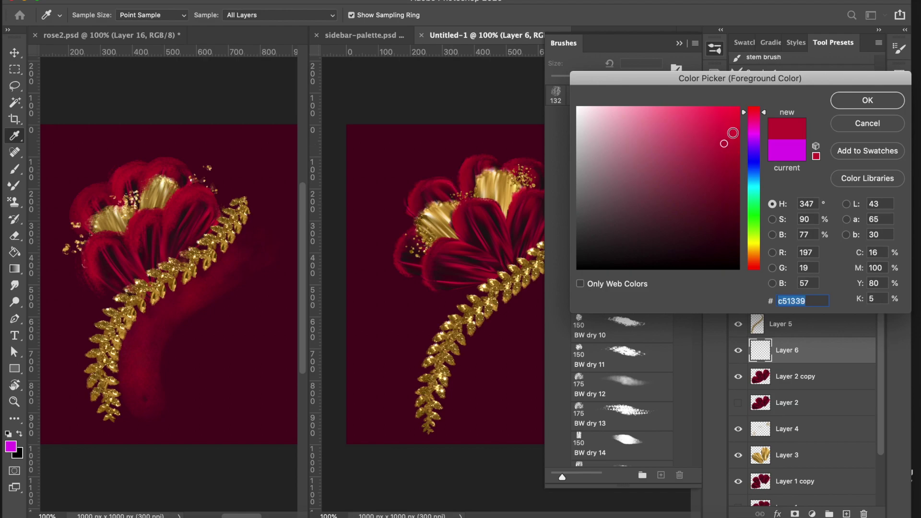
{"action": "left_click", "coordinate": [737, 144]}
{"action": "left_click_drag", "start_coordinate": [756, 115], "coordinate": [755, 106]}
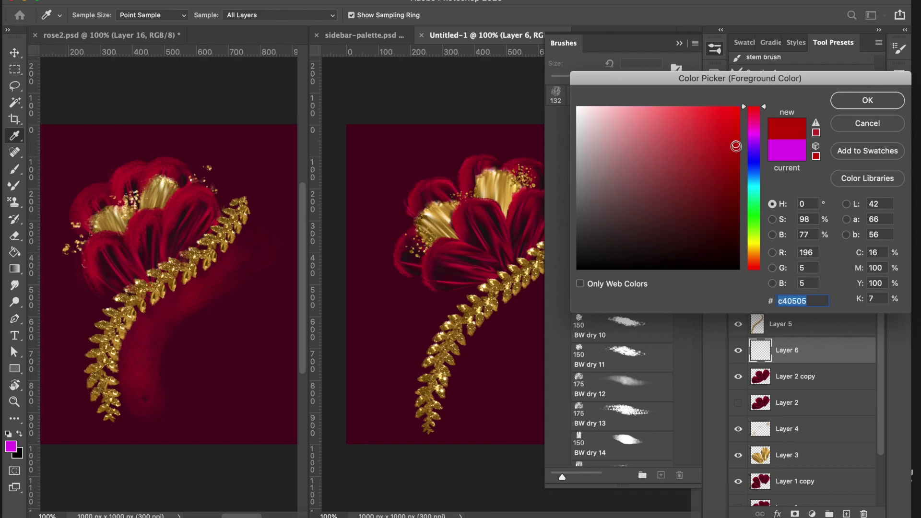
{"action": "key", "text": "Return"}
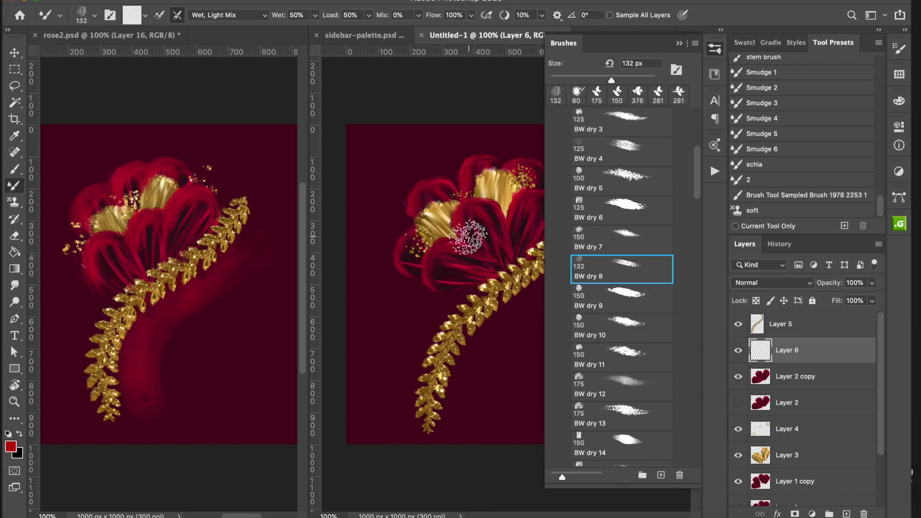
{"action": "left_click", "coordinate": [14, 172]}
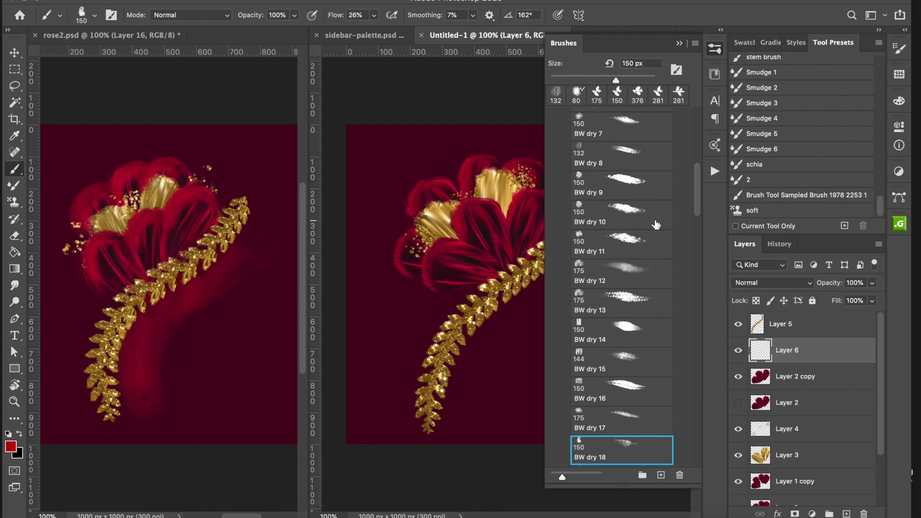
Step: Try long vertical red dry-brush strokes on the background beside the flower, then undo them
{"action": "left_click_drag", "start_coordinate": [405, 157], "coordinate": [411, 411]}
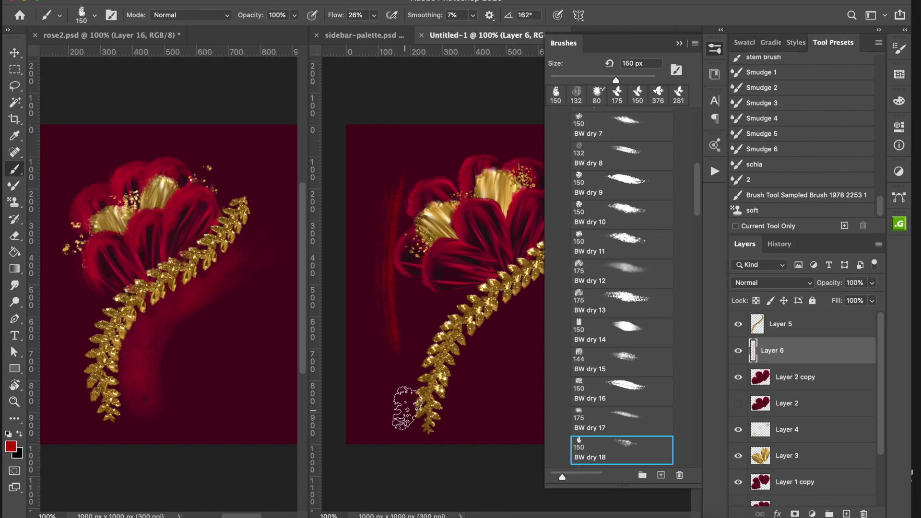
{"action": "key", "text": "ctrl+z"}
{"action": "left_click_drag", "start_coordinate": [379, 286], "coordinate": [383, 432]}
{"action": "key", "text": "ctrl+z"}
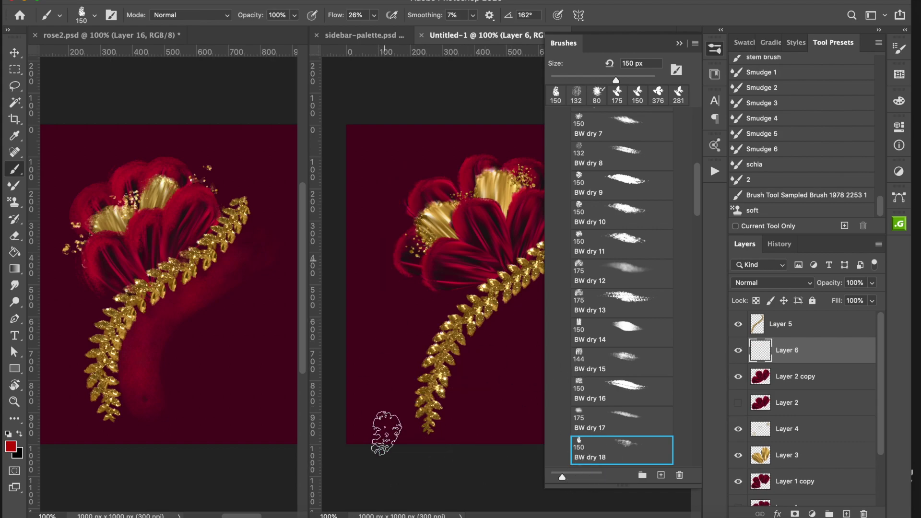
{"action": "key", "text": "ctrl+shift+z"}
{"action": "key", "text": "ctrl+z"}
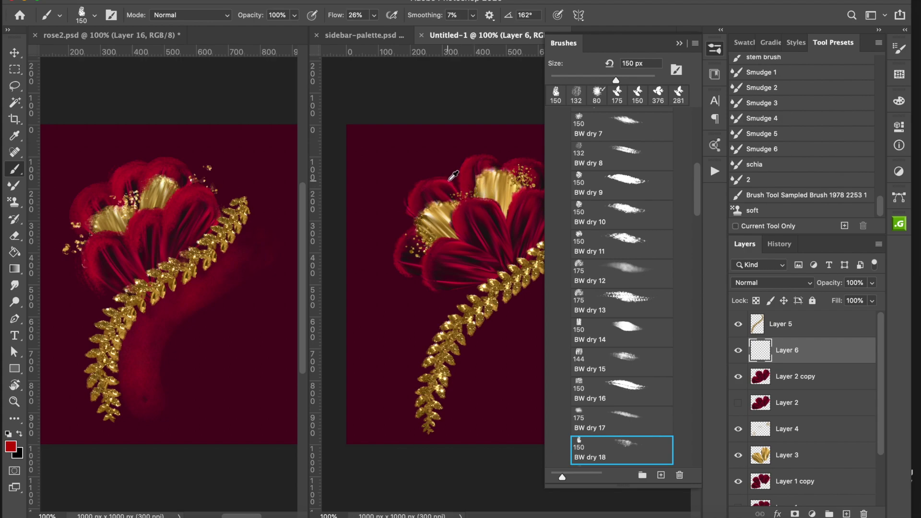
Step: Sample crimson from the petals and set the Brush to 100 px with 100% flow
{"action": "left_click", "coordinate": [714, 49]}
{"action": "key", "text": "bracketleft"}
{"action": "key", "text": "bracketleft"}
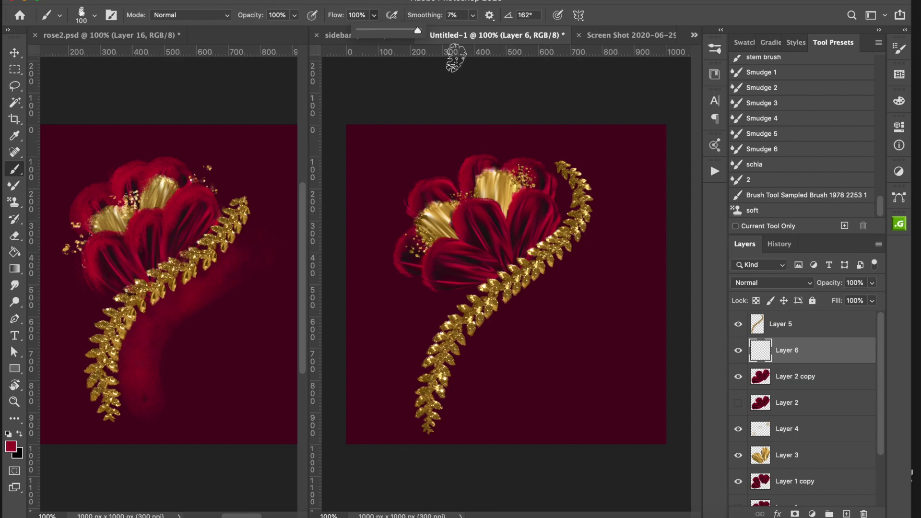
{"action": "left_click", "coordinate": [551, 217]}
{"action": "key", "text": "super+z"}
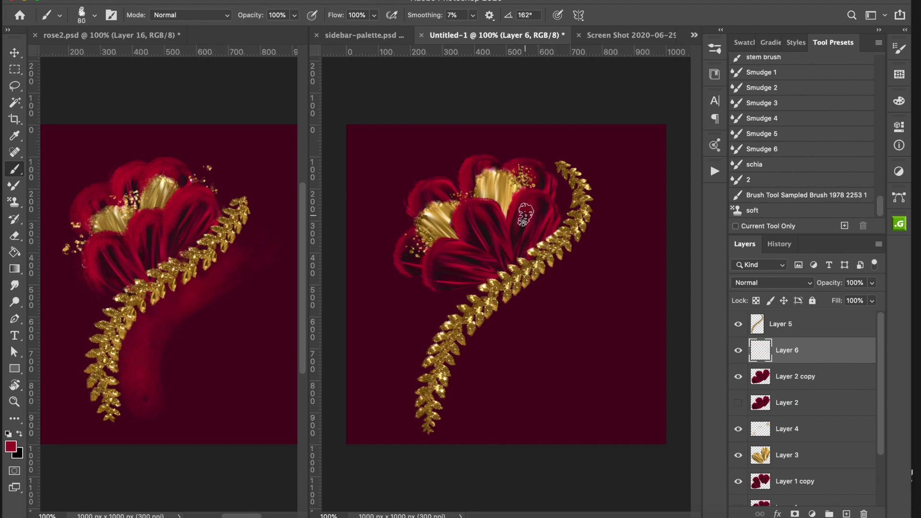
{"action": "key", "text": "bracketright"}
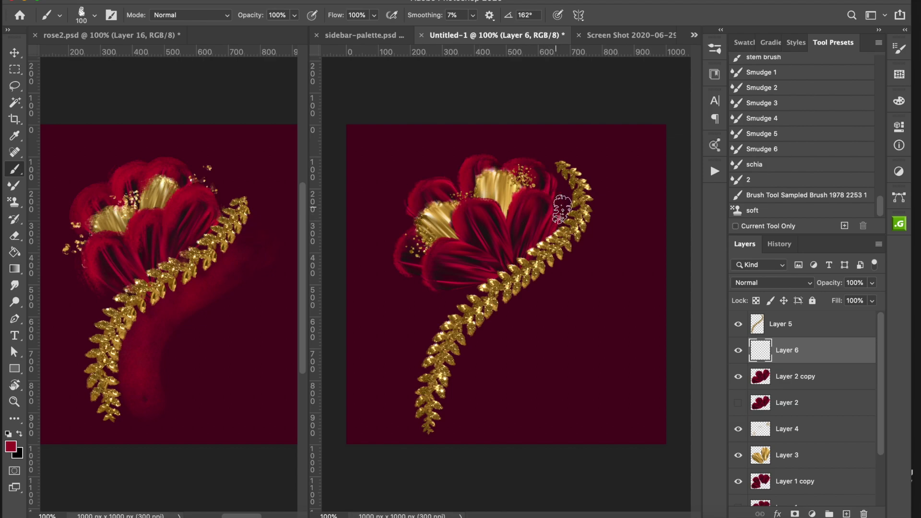
Step: Paint crimson dry-brush strokes along the outer edges of the petals on Layer 6 to soften them
{"action": "left_click_drag", "start_coordinate": [555, 205], "coordinate": [509, 257]}
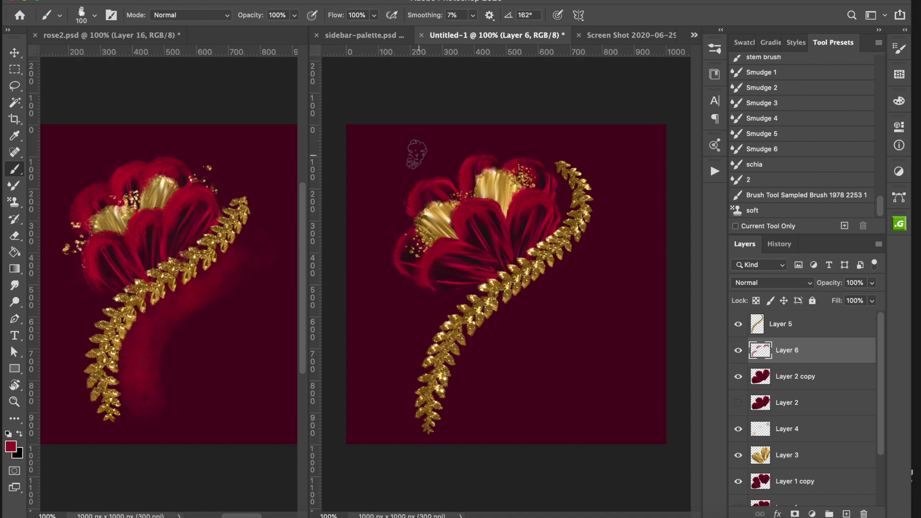
{"action": "left_click_drag", "start_coordinate": [397, 148], "coordinate": [368, 318]}
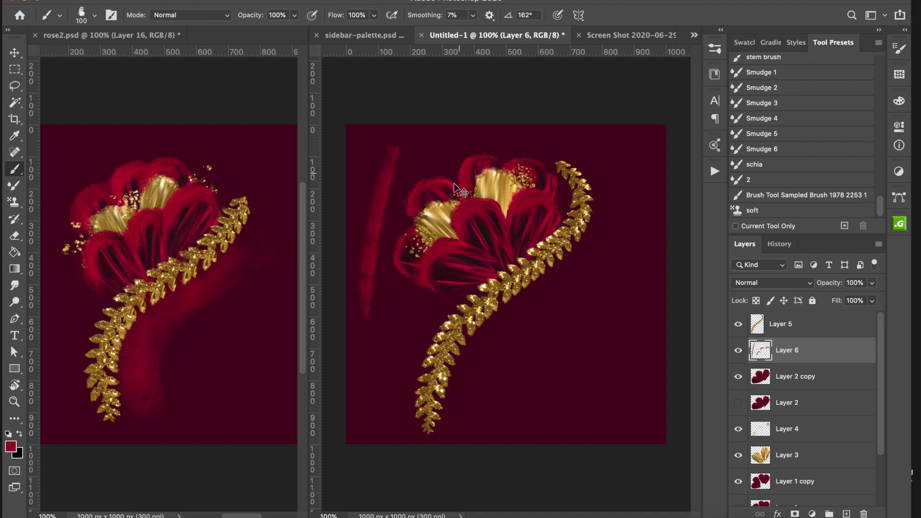
{"action": "key", "text": "super+z"}
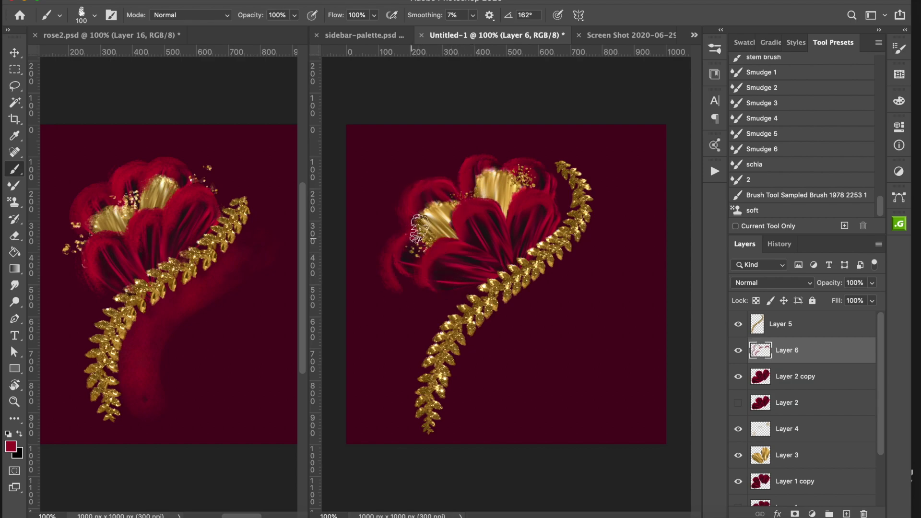
{"action": "left_click_drag", "start_coordinate": [412, 232], "coordinate": [391, 268]}
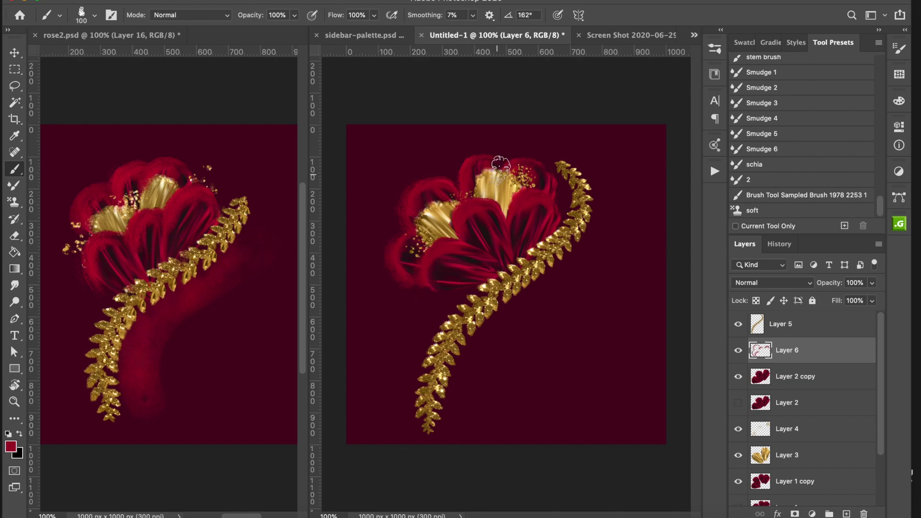
{"action": "mouse_move", "coordinate": [513, 175]}
{"action": "left_mouse_down"}
{"action": "mouse_move", "coordinate": [565, 202]}
{"action": "mouse_move", "coordinate": [531, 253]}
{"action": "left_mouse_up"}
{"action": "left_click_drag", "start_coordinate": [517, 179], "coordinate": [501, 169]}
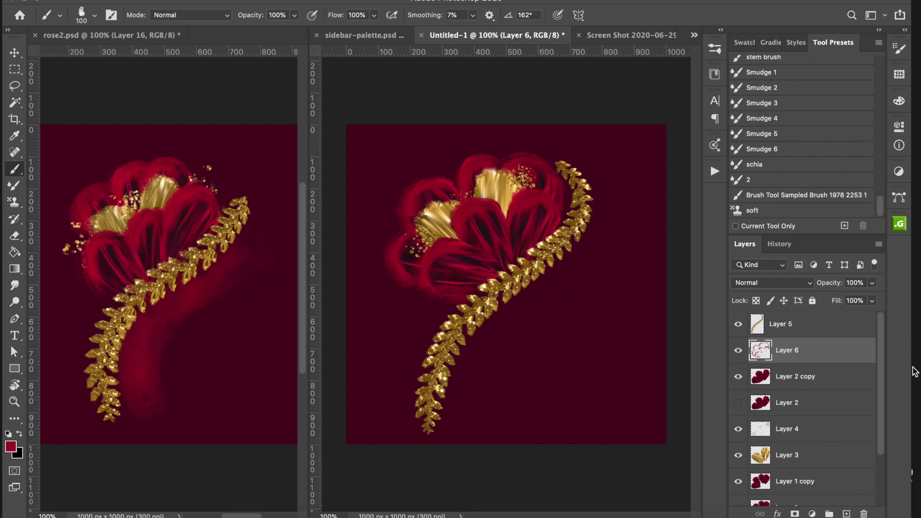
Step: Add a new empty layer directly above the hidden Layer 1, below Layer 1 copy
{"action": "left_click_drag", "start_coordinate": [879, 391], "coordinate": [864, 480]}
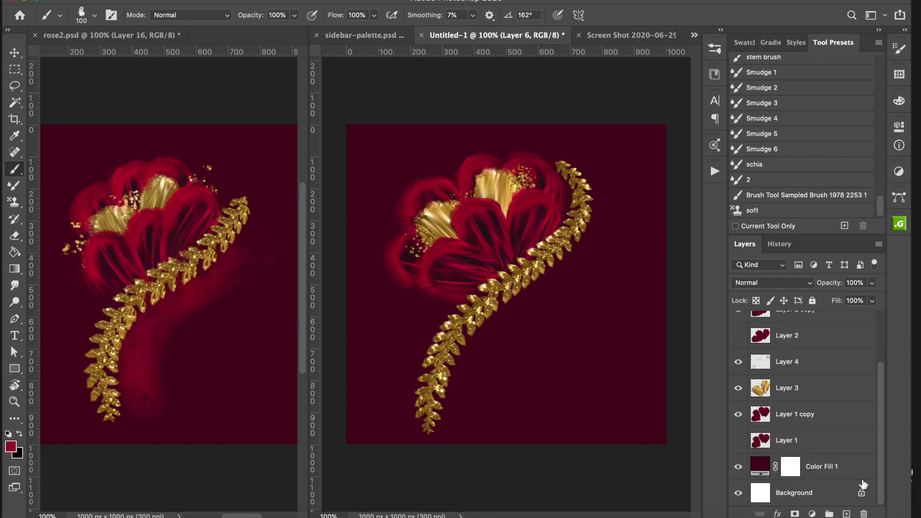
{"action": "key", "text": "alt+bracketleft"}
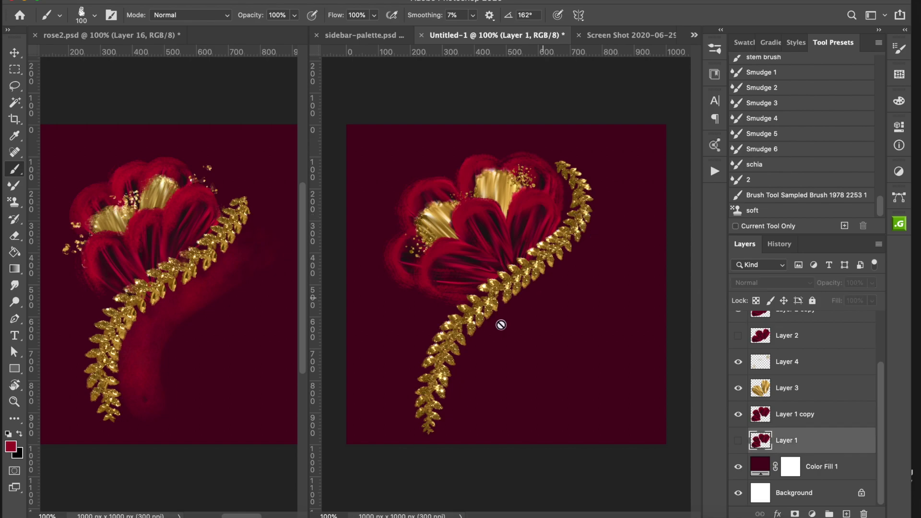
{"action": "left_click", "coordinate": [846, 513]}
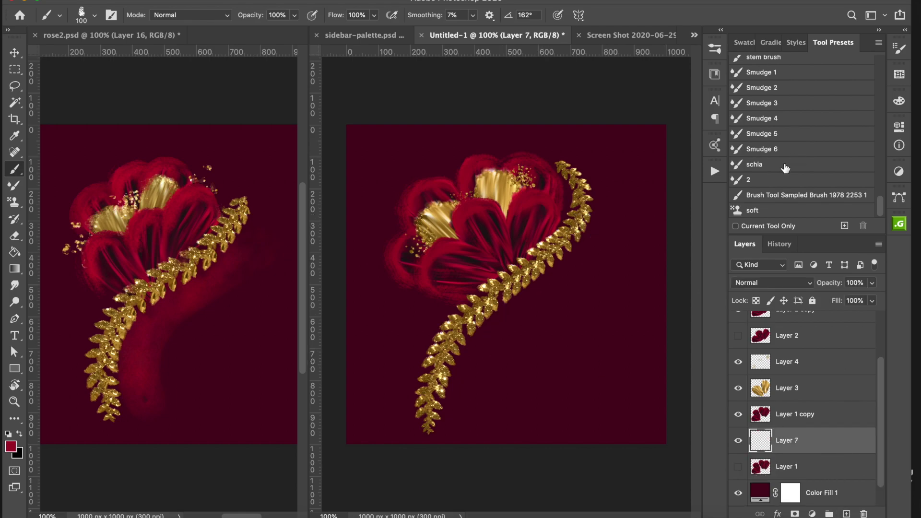
Step: Choose the soft wc brush at 175 px for the Pattern Stamp Tool and close the brush list
{"action": "left_click", "coordinate": [714, 47]}
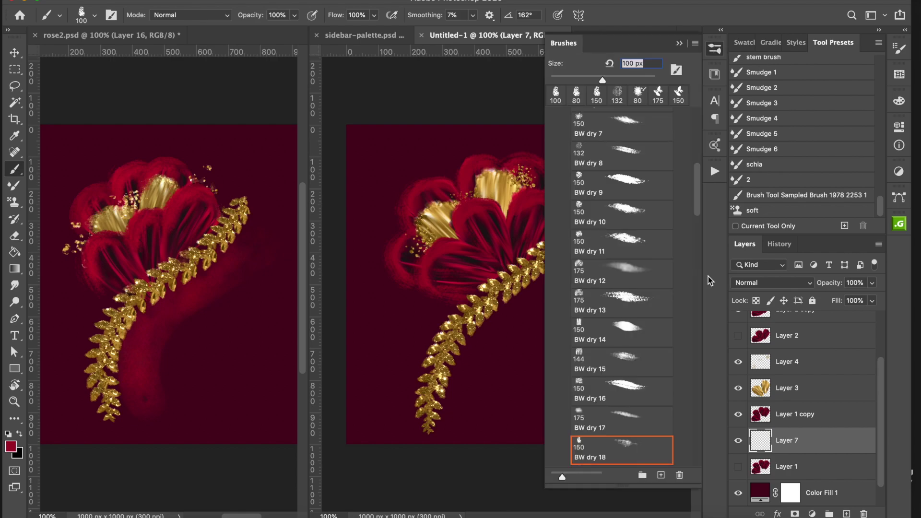
{"action": "mouse_move", "coordinate": [697, 196]}
{"action": "left_mouse_down"}
{"action": "mouse_move", "coordinate": [700, 438]}
{"action": "mouse_move", "coordinate": [680, 472]}
{"action": "left_mouse_up"}
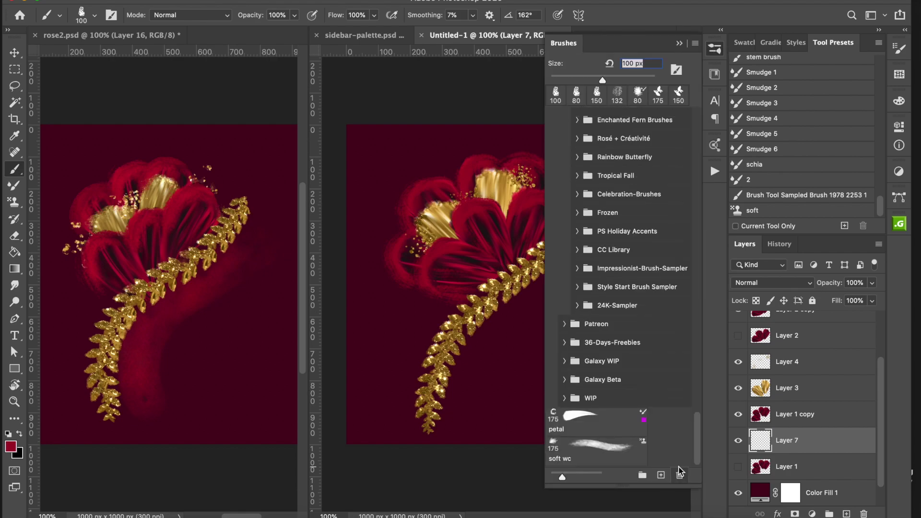
{"action": "left_click", "coordinate": [587, 440]}
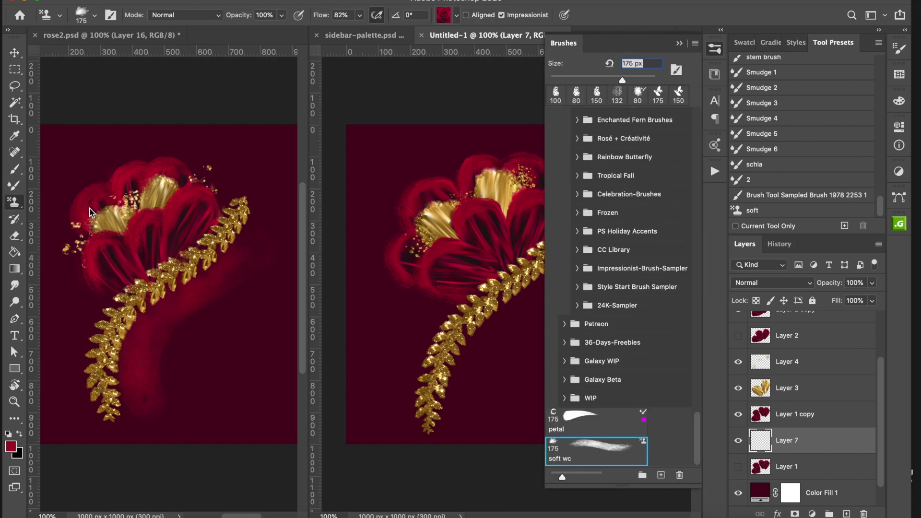
{"action": "right_click", "coordinate": [12, 203]}
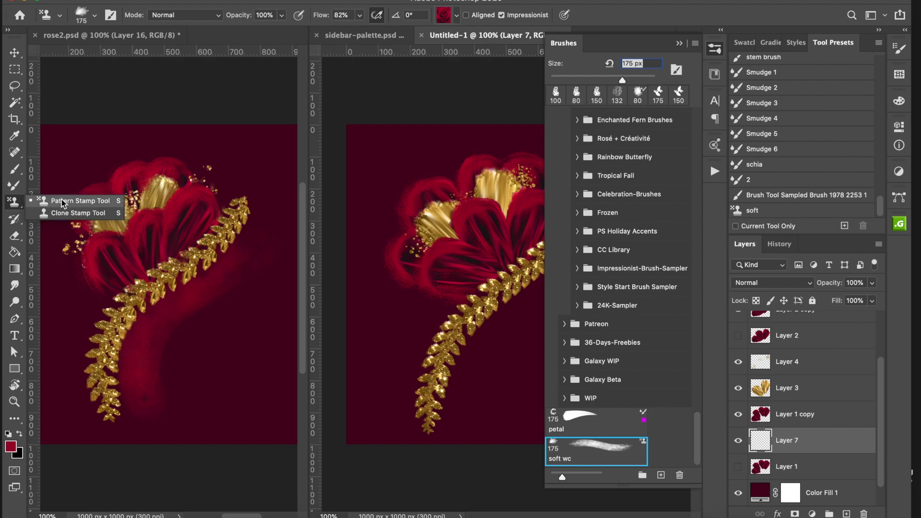
{"action": "left_click", "coordinate": [62, 202]}
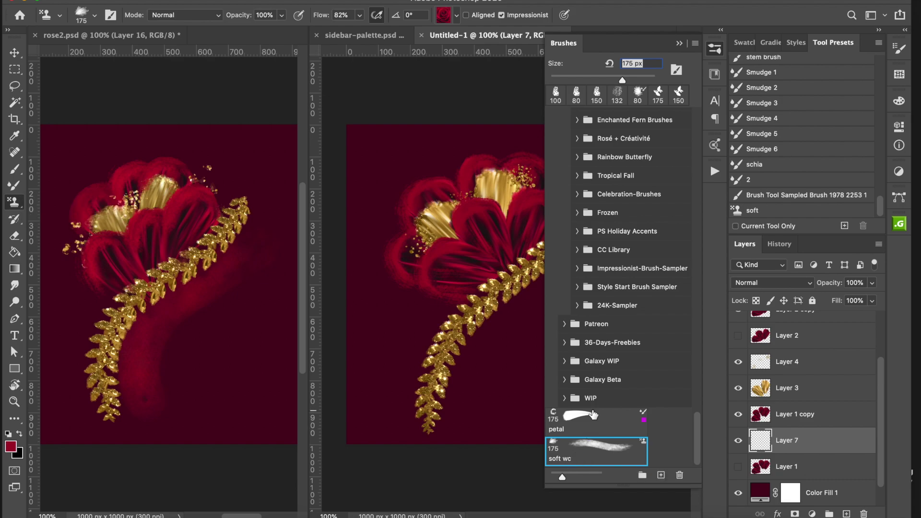
{"action": "left_click", "coordinate": [714, 50]}
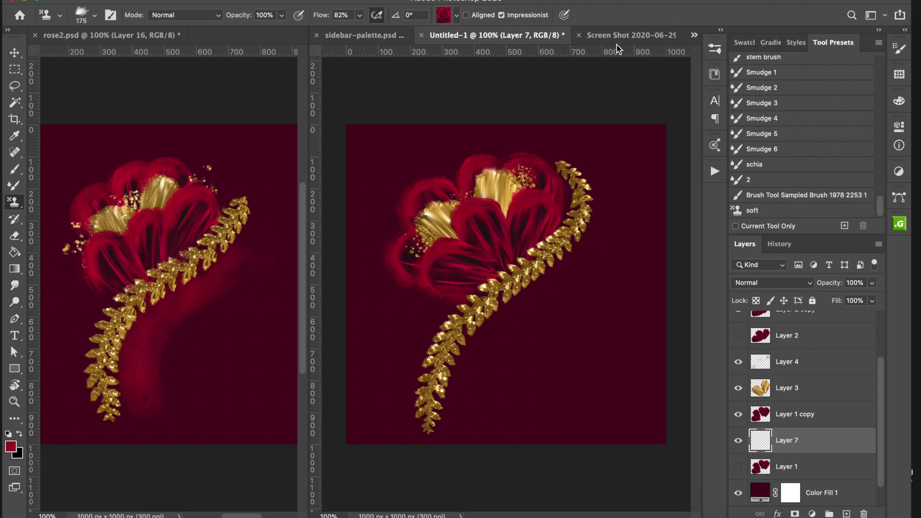
Step: Define the red rose photo in the Screen Shot 2020-06-29 document as a pattern, keeping its default name
{"action": "left_click", "coordinate": [629, 35]}
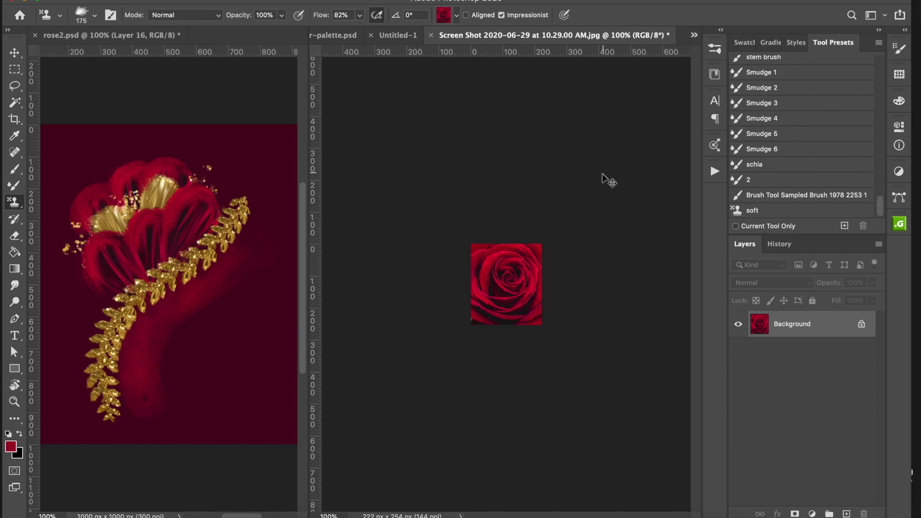
{"action": "key", "text": "ctrl+alt+shift+p"}
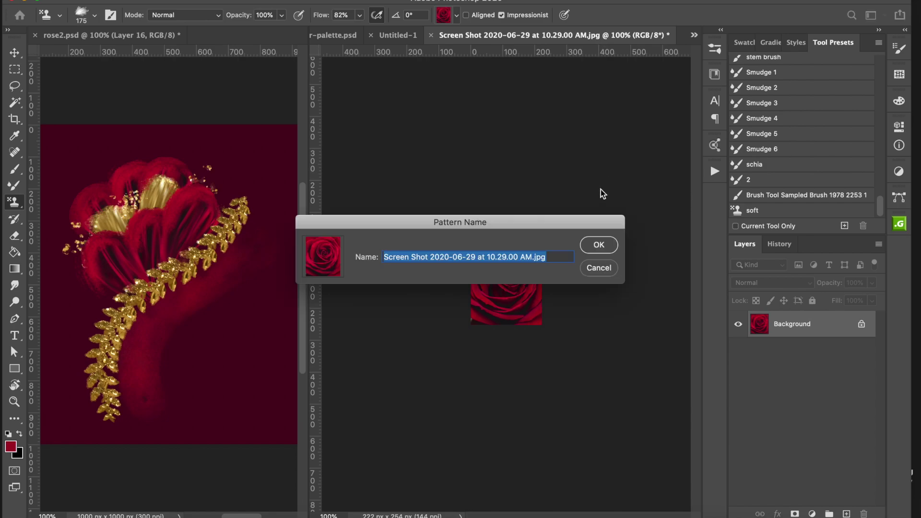
{"action": "left_click", "coordinate": [596, 246]}
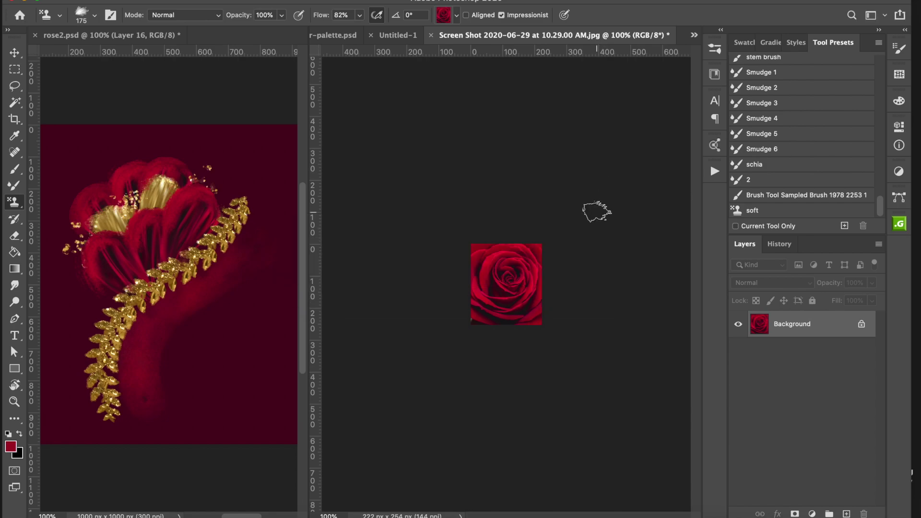
Step: Return to the Untitled-1 document and make the empty Layer 7 active
{"action": "left_click", "coordinate": [337, 39]}
{"action": "left_click", "coordinate": [558, 36]}
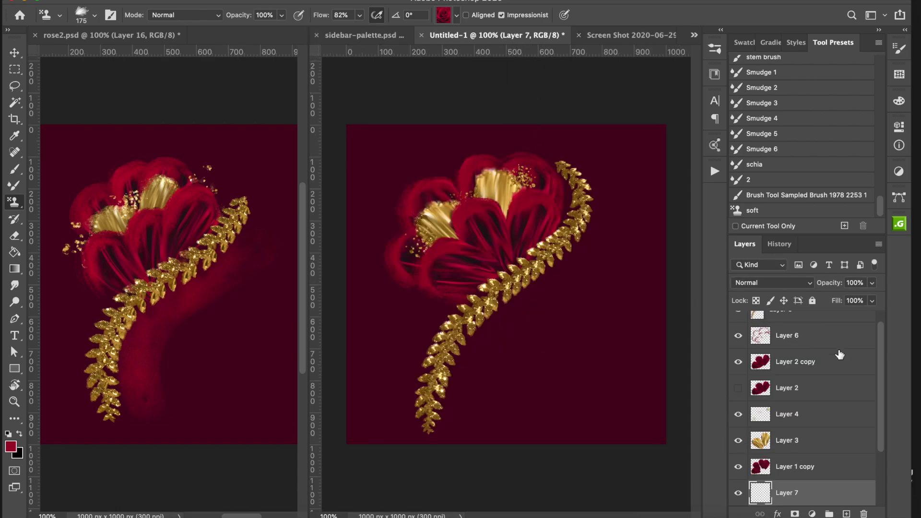
{"action": "left_click", "coordinate": [867, 367]}
{"action": "scroll", "coordinate": [881, 381], "scroll_direction": "down", "scroll_amount": 3}
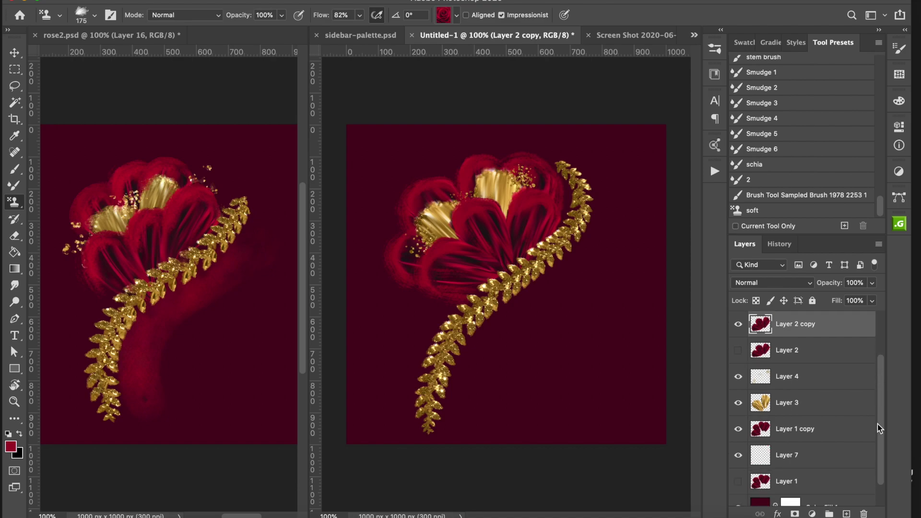
{"action": "left_click", "coordinate": [788, 436]}
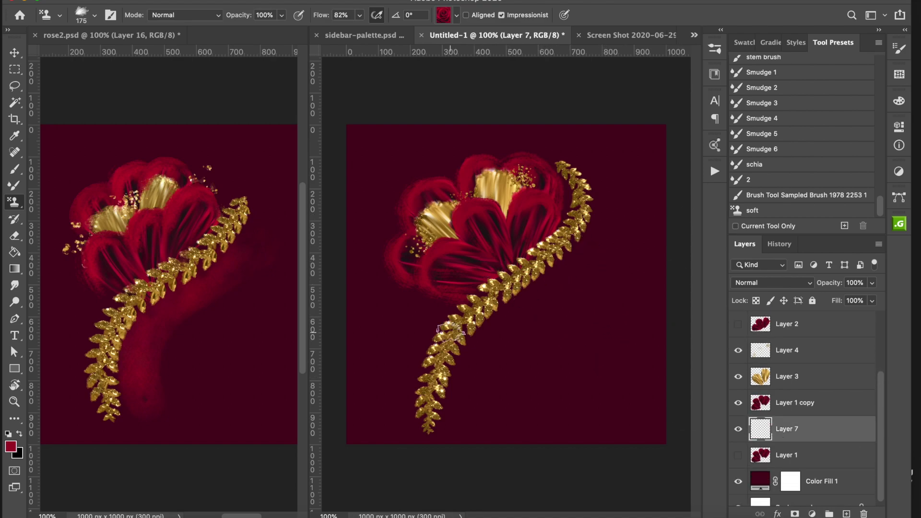
Step: Select the newly defined red rose pattern for the Pattern Stamp Tool with the soft wc brush
{"action": "left_click", "coordinate": [715, 49]}
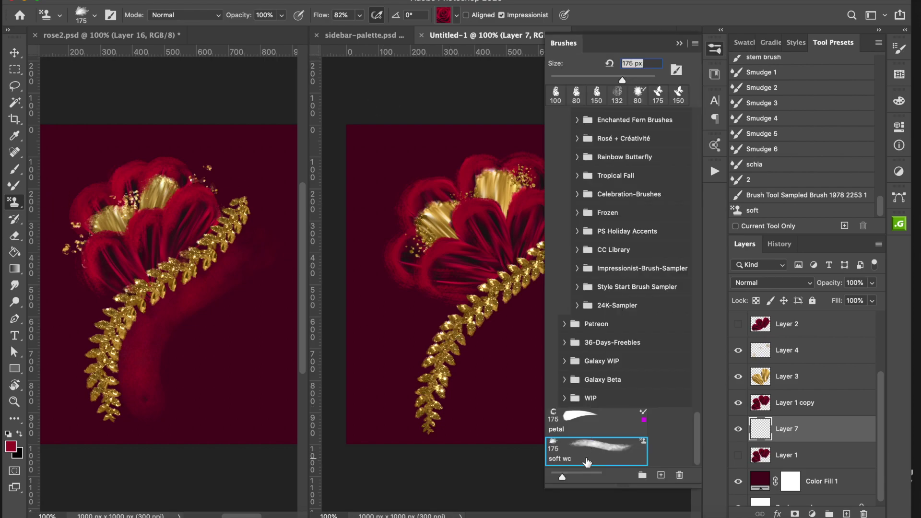
{"action": "left_click", "coordinate": [443, 21]}
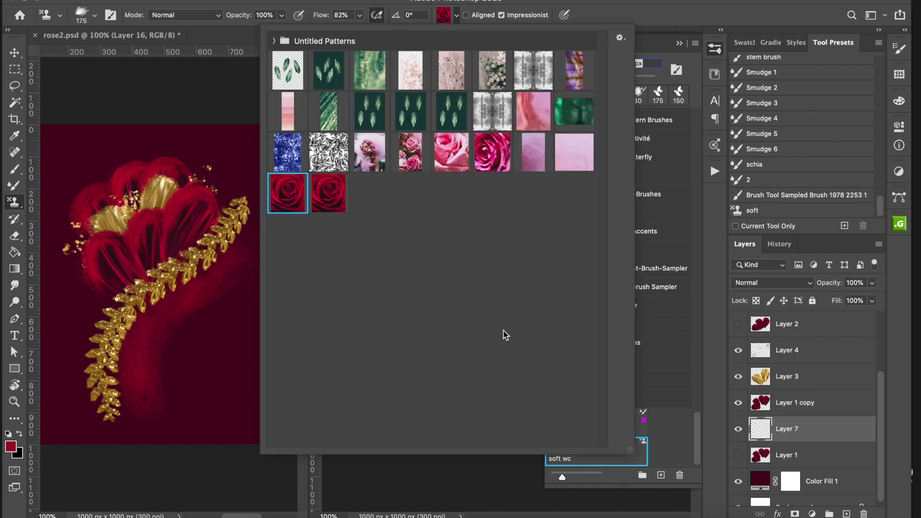
{"action": "left_click", "coordinate": [321, 209]}
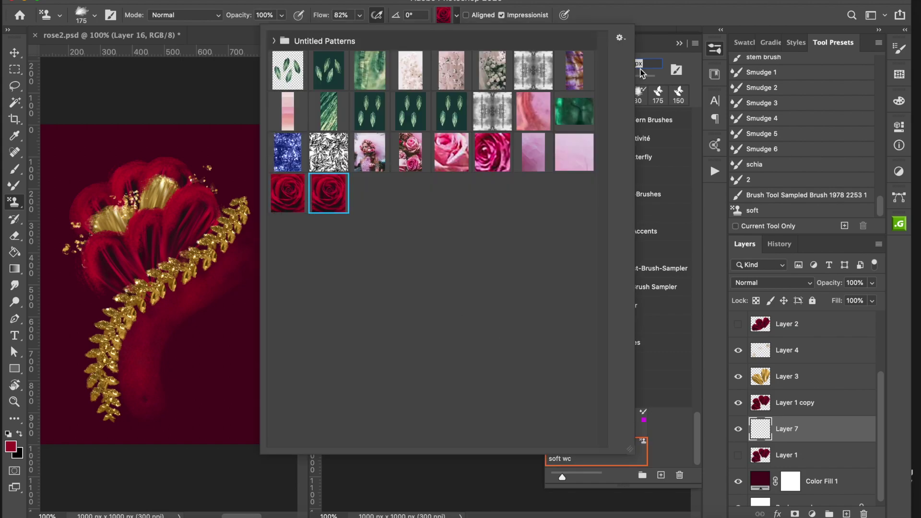
Step: Try soft rose-pattern strokes beside the gold branch on Layer 7 and undo them
{"action": "left_click", "coordinate": [695, 15]}
{"action": "left_click", "coordinate": [715, 47]}
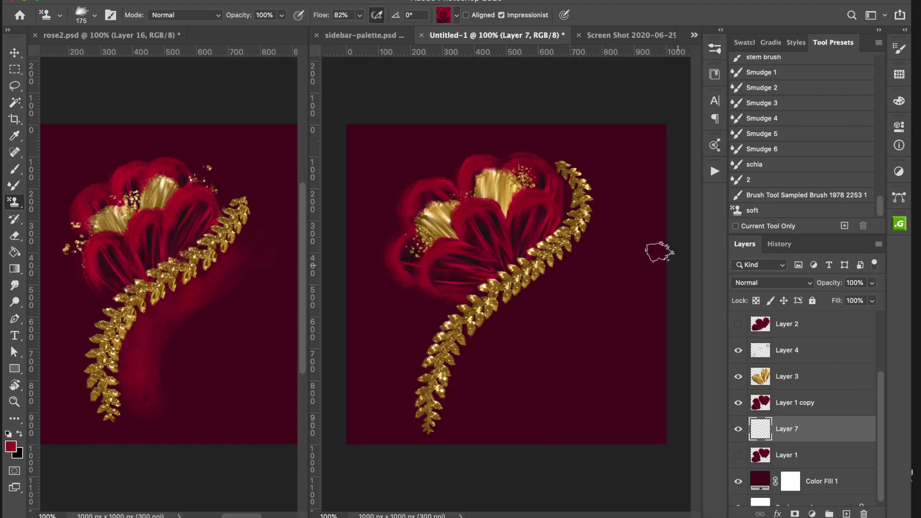
{"action": "left_click_drag", "start_coordinate": [599, 226], "coordinate": [592, 281]}
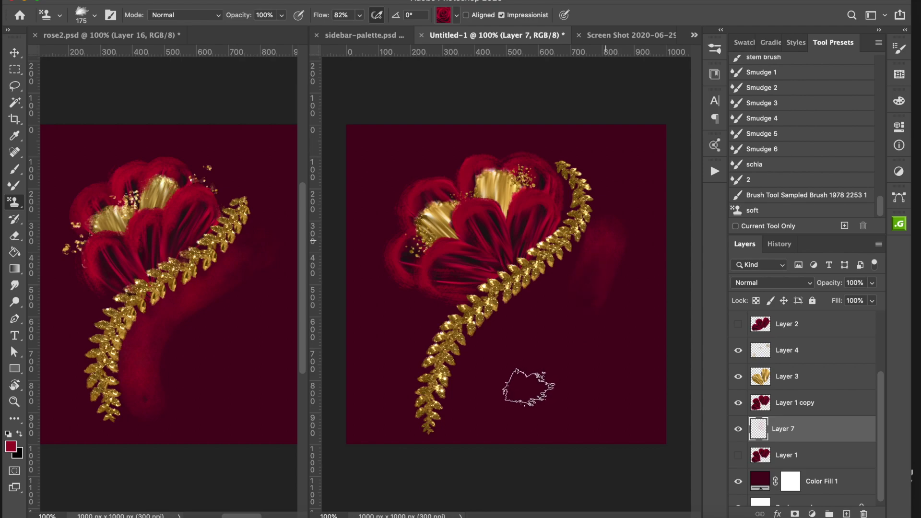
{"action": "mouse_move", "coordinate": [526, 387]}
{"action": "left_mouse_down"}
{"action": "mouse_move", "coordinate": [596, 312]}
{"action": "mouse_move", "coordinate": [604, 321]}
{"action": "left_mouse_up"}
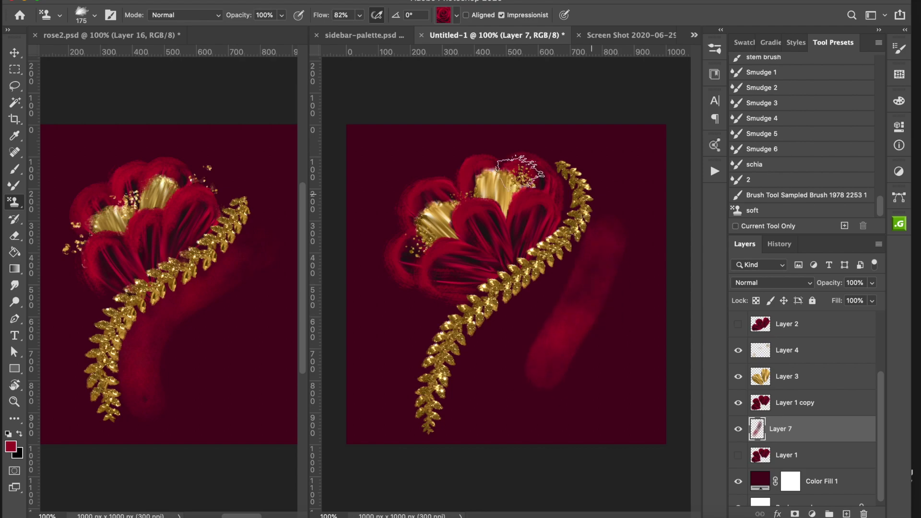
{"action": "key", "text": "ctrl+z"}
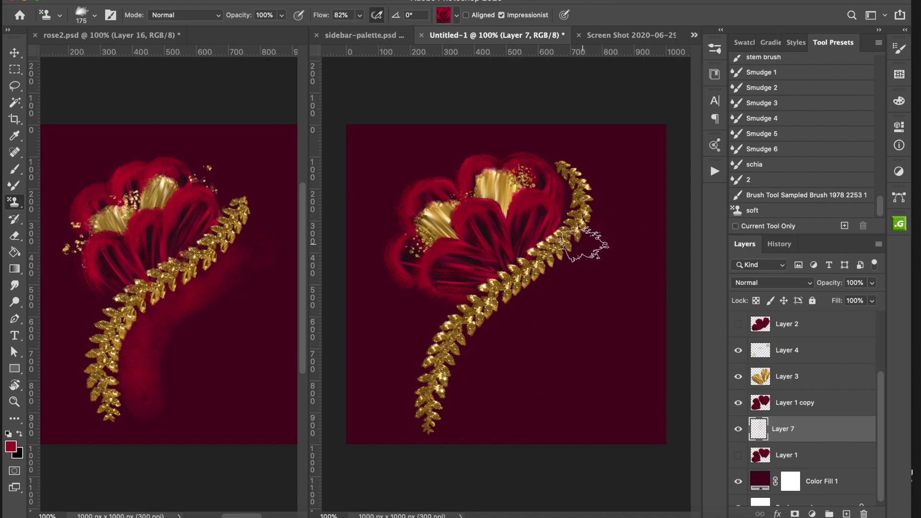
Step: Paint soft rose-pattern strokes on both sides of the gold branch on Layer 7 and set the layer's opacity to 72%
{"action": "mouse_move", "coordinate": [517, 328]}
{"action": "left_mouse_down"}
{"action": "mouse_move", "coordinate": [483, 356]}
{"action": "mouse_move", "coordinate": [490, 381]}
{"action": "mouse_move", "coordinate": [468, 430]}
{"action": "mouse_move", "coordinate": [485, 400]}
{"action": "mouse_move", "coordinate": [483, 425]}
{"action": "left_mouse_up"}
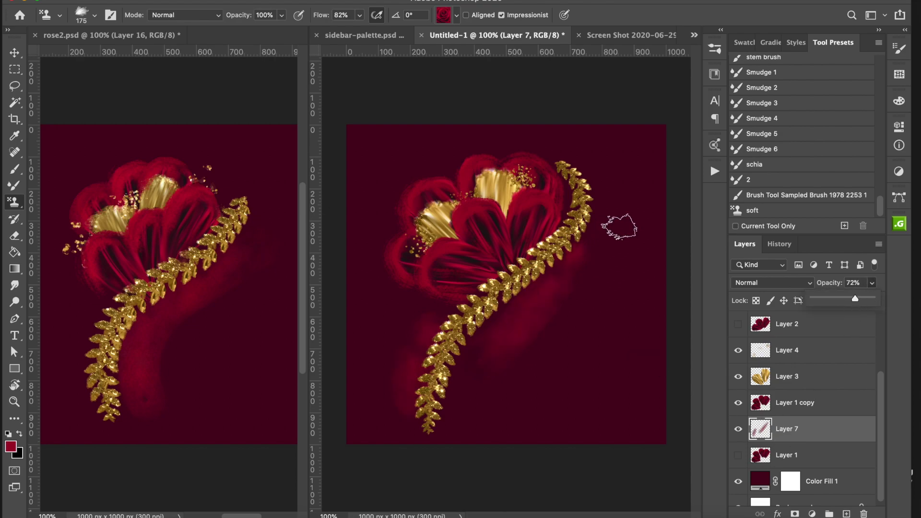
{"action": "left_click_drag", "start_coordinate": [607, 178], "coordinate": [615, 223]}
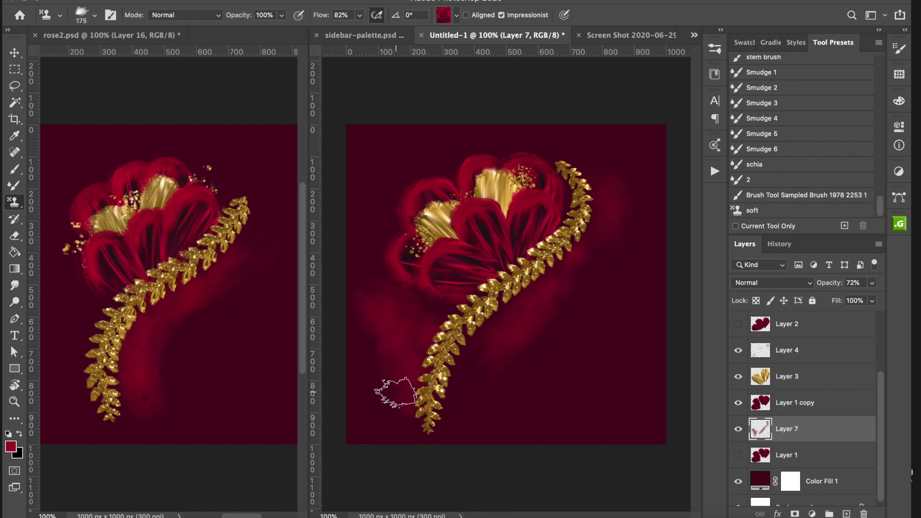
{"action": "left_click_drag", "start_coordinate": [444, 346], "coordinate": [408, 329]}
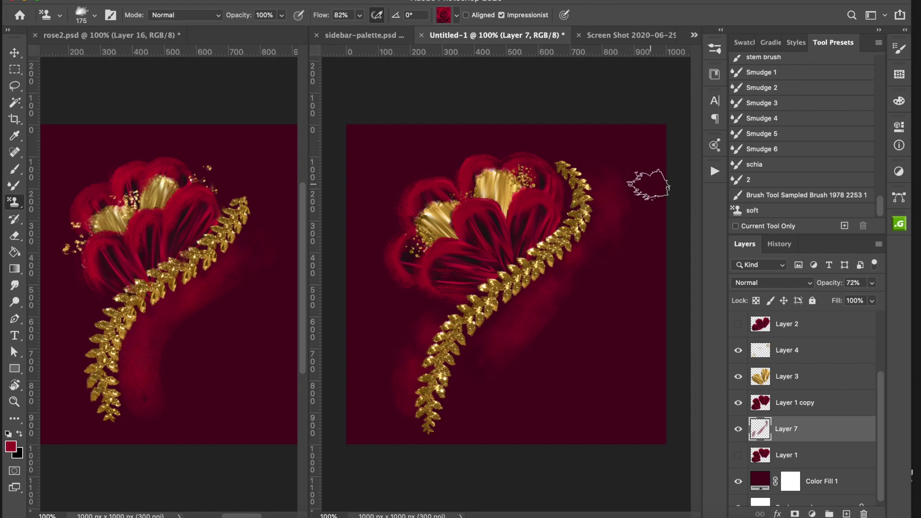
Step: Duplicate Layer 5 containing the gold leaf branch and hide the original layer
{"action": "left_click", "coordinate": [15, 53]}
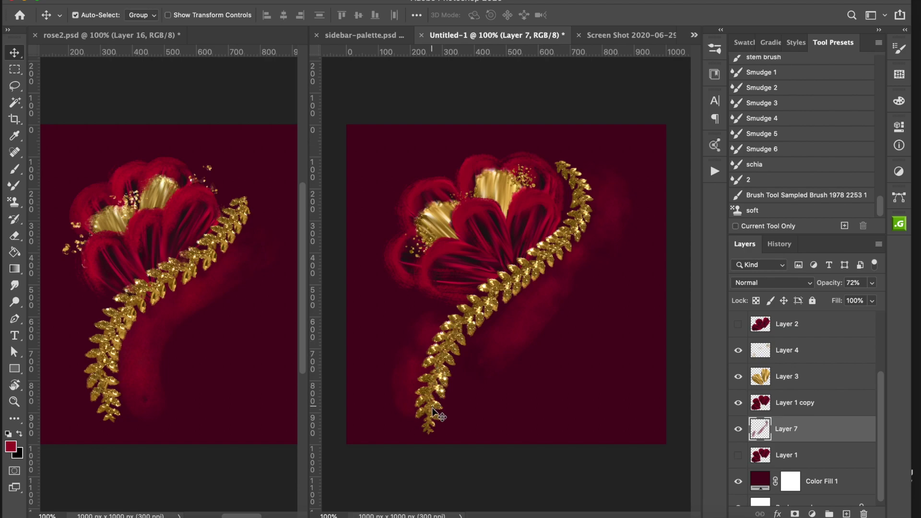
{"action": "left_click", "coordinate": [476, 314]}
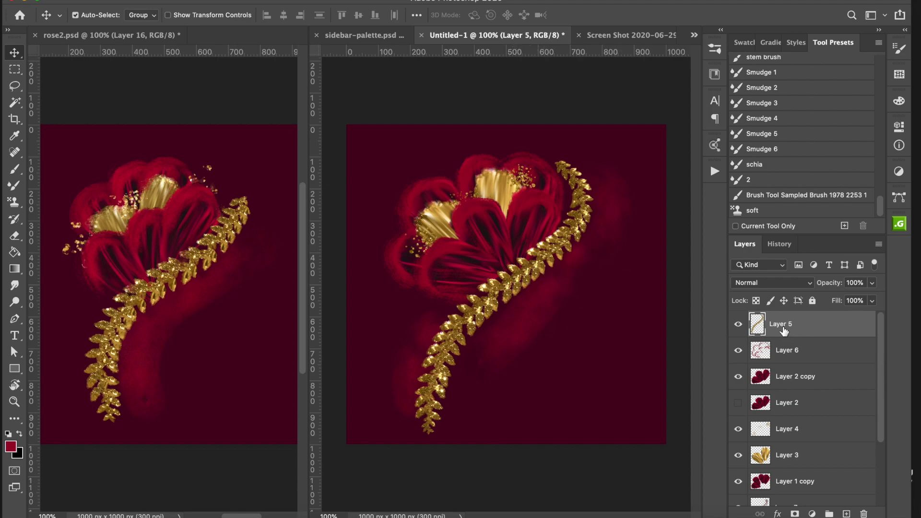
{"action": "key", "text": "ctrl+j"}
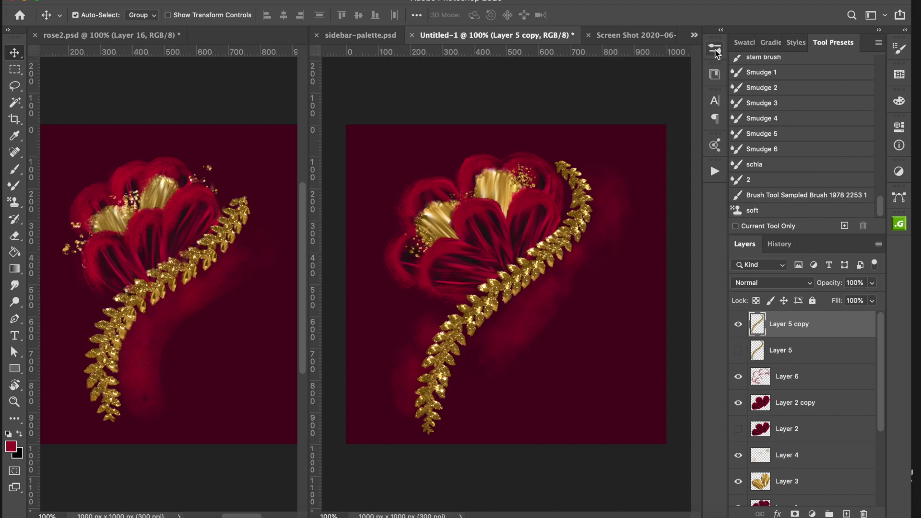
Step: Collapse the BrushWERK group, expand 24 Karat Magic, choose the Blend 1 mixer brush at 125 px and close the brush list
{"action": "left_click", "coordinate": [712, 74]}
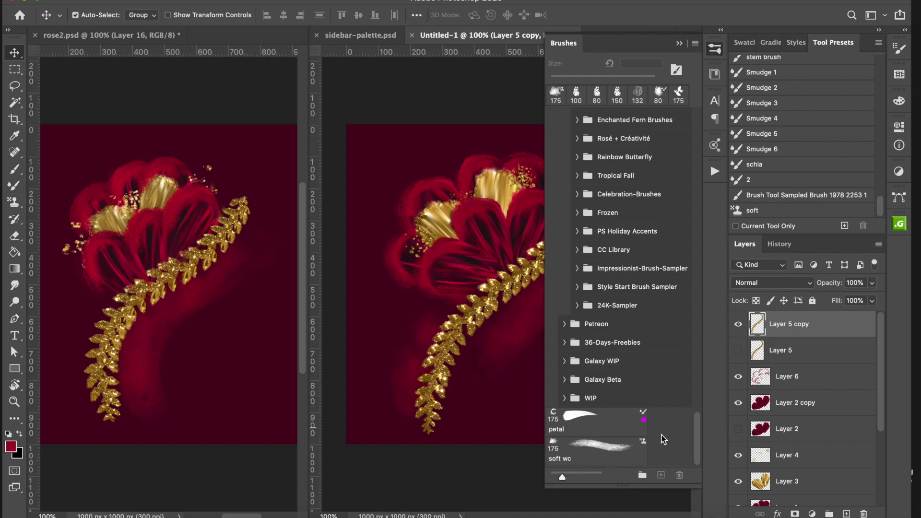
{"action": "mouse_move", "coordinate": [697, 446]}
{"action": "left_mouse_down"}
{"action": "mouse_move", "coordinate": [694, 150]}
{"action": "mouse_move", "coordinate": [684, 101]}
{"action": "left_mouse_up"}
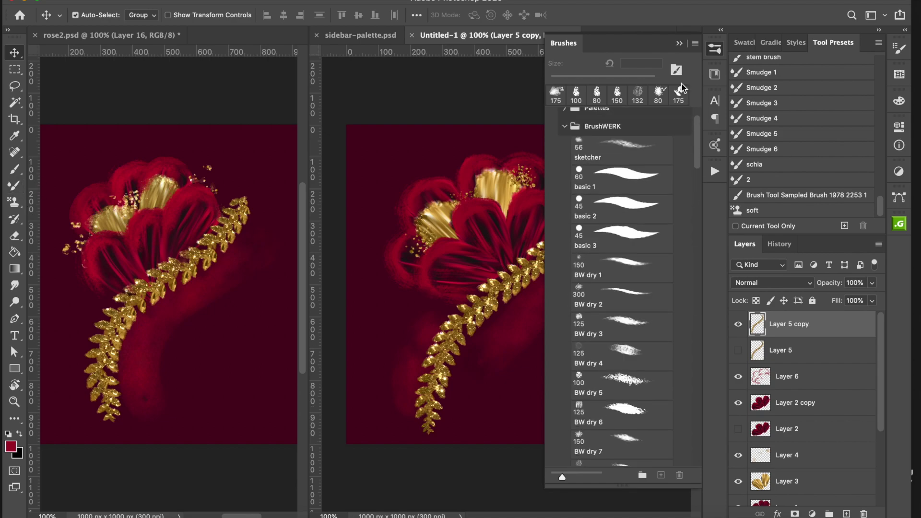
{"action": "left_click", "coordinate": [564, 173]}
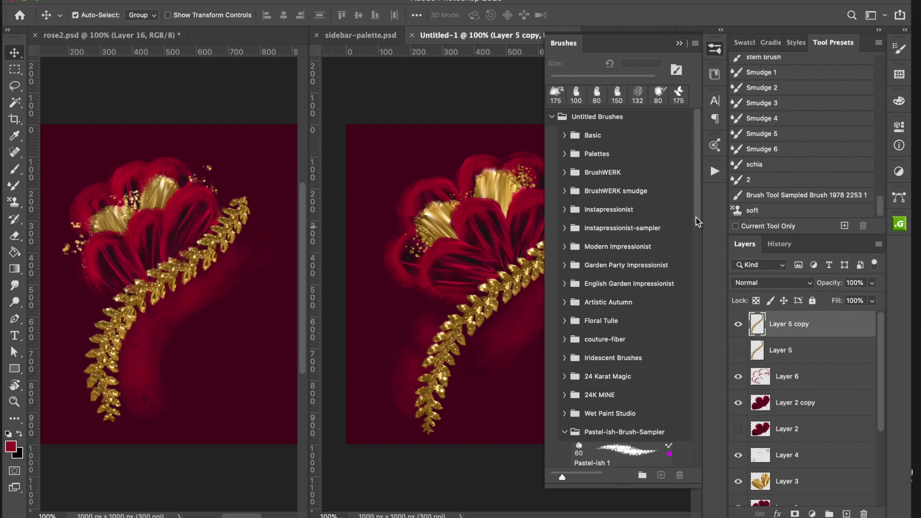
{"action": "left_click_drag", "start_coordinate": [696, 212], "coordinate": [692, 247]}
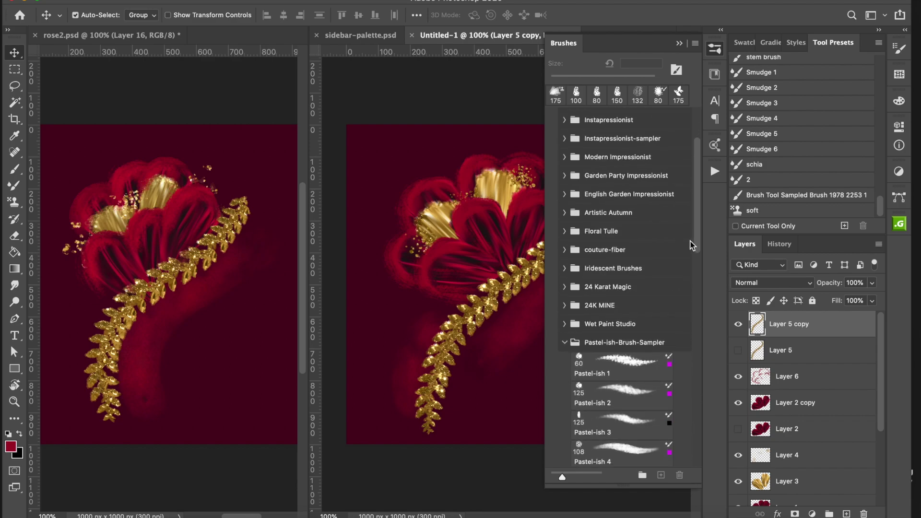
{"action": "left_click", "coordinate": [564, 288]}
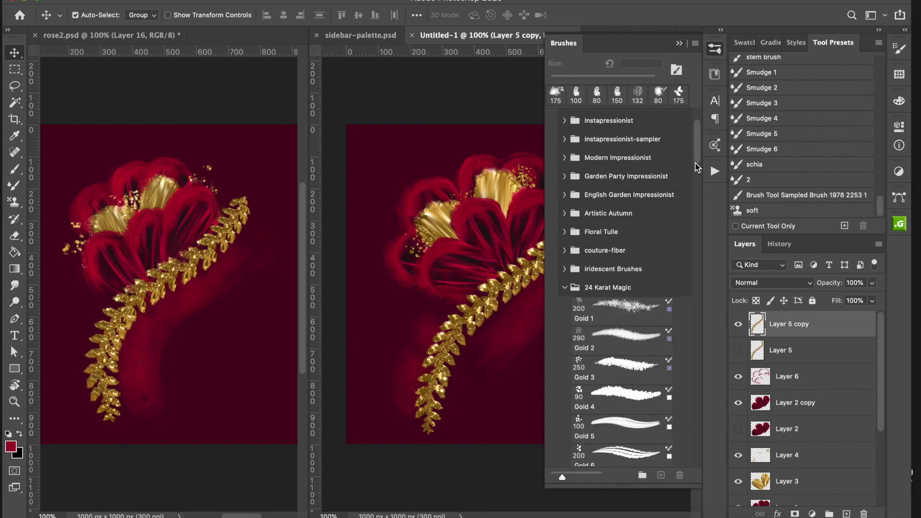
{"action": "left_click_drag", "start_coordinate": [695, 171], "coordinate": [660, 347]}
{"action": "scroll", "coordinate": [657, 345], "scroll_direction": "down", "scroll_amount": 2}
{"action": "left_click", "coordinate": [609, 280]}
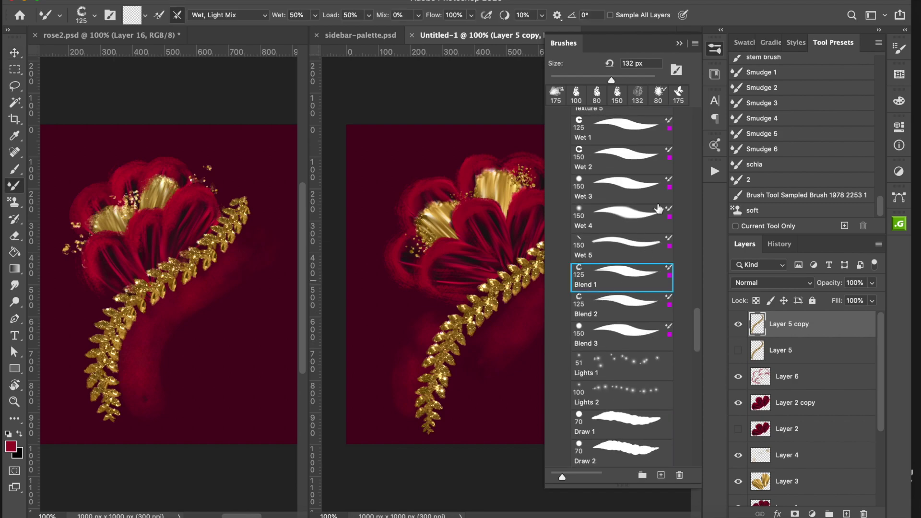
{"action": "left_click", "coordinate": [715, 49]}
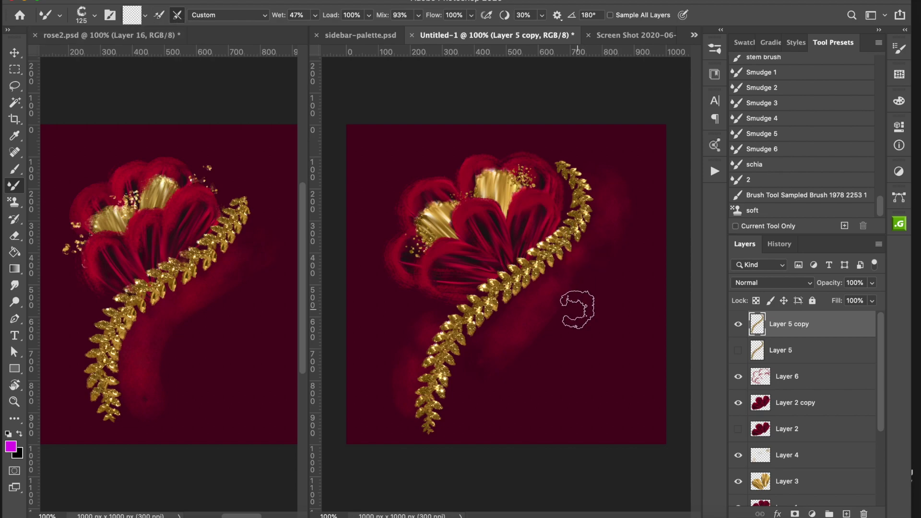
Step: Try smearing the gold branch's lower edge with Blend 1, undo the stroke and switch to the Blend 2 brush at 125 px
{"action": "mouse_move", "coordinate": [593, 232]}
{"action": "left_mouse_down"}
{"action": "mouse_move", "coordinate": [540, 267]}
{"action": "mouse_move", "coordinate": [473, 345]}
{"action": "left_mouse_up"}
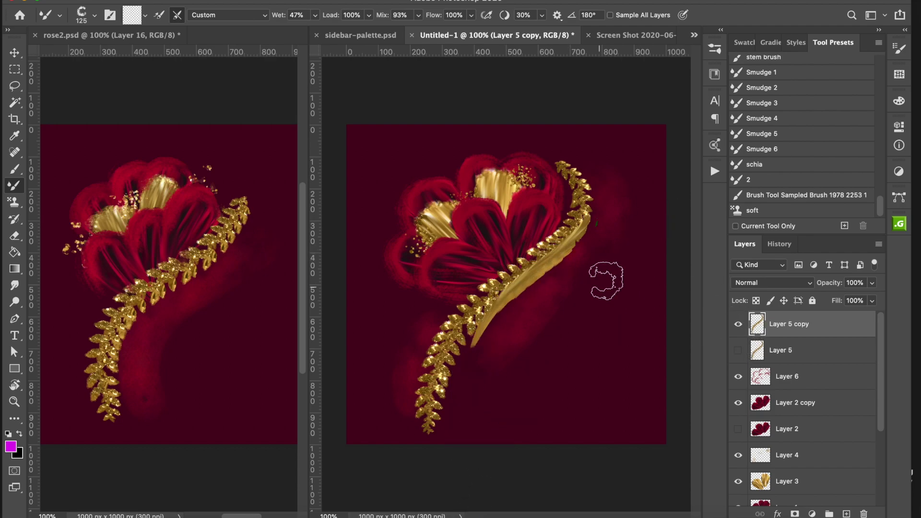
{"action": "key", "text": "ctrl+z"}
{"action": "key", "text": "F5"}
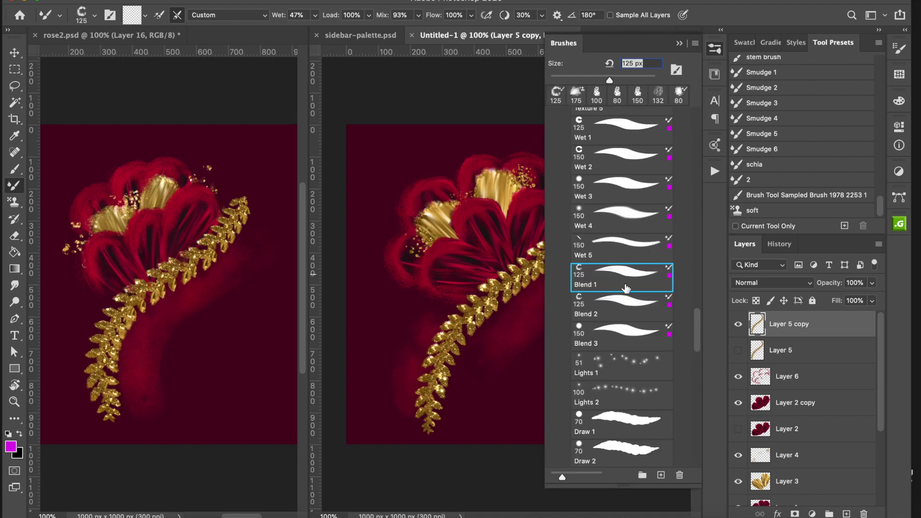
{"action": "left_click", "coordinate": [621, 309]}
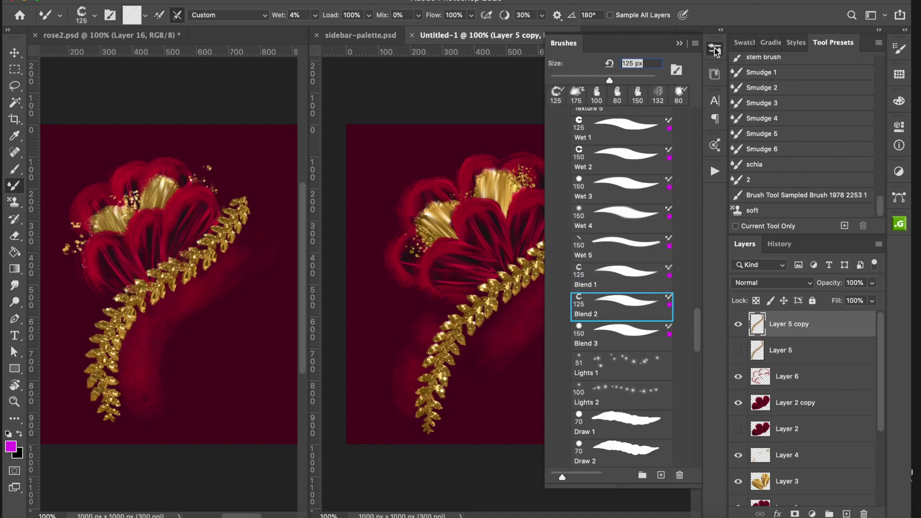
{"action": "left_click", "coordinate": [715, 50]}
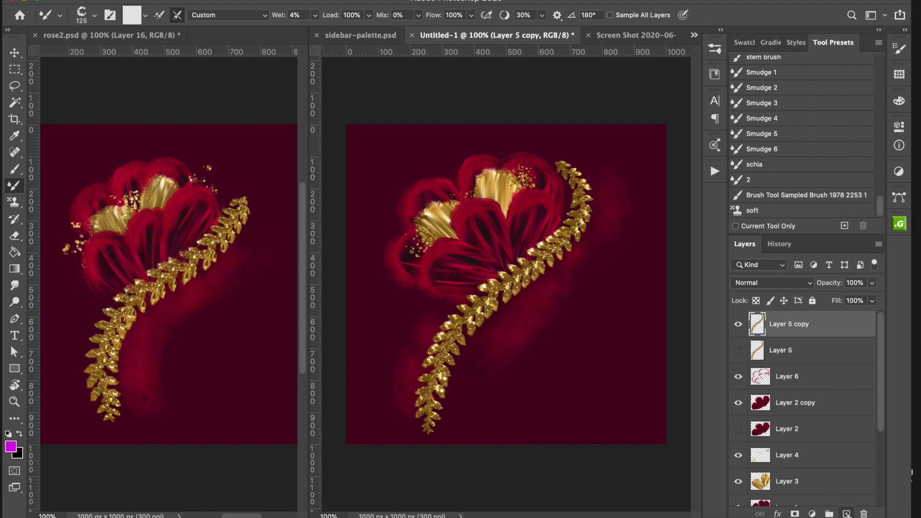
Step: Add a new layer above Layer 5 copy, enable Sample All Layers, and try smearing the branch's lower edge with Blend 2, undoing the stroke
{"action": "left_click", "coordinate": [846, 513]}
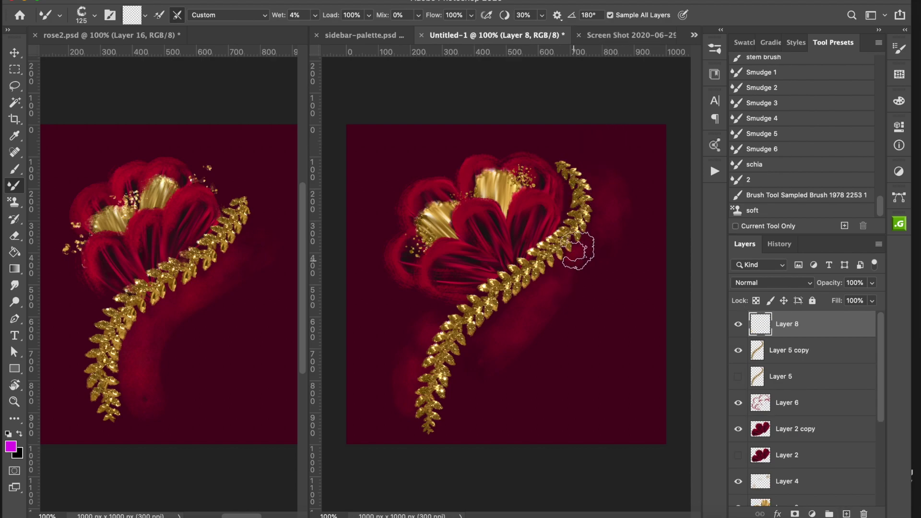
{"action": "mouse_move", "coordinate": [591, 223]}
{"action": "left_mouse_down"}
{"action": "mouse_move", "coordinate": [590, 211]}
{"action": "mouse_move", "coordinate": [577, 250]}
{"action": "mouse_move", "coordinate": [482, 334]}
{"action": "mouse_move", "coordinate": [456, 392]}
{"action": "left_mouse_up"}
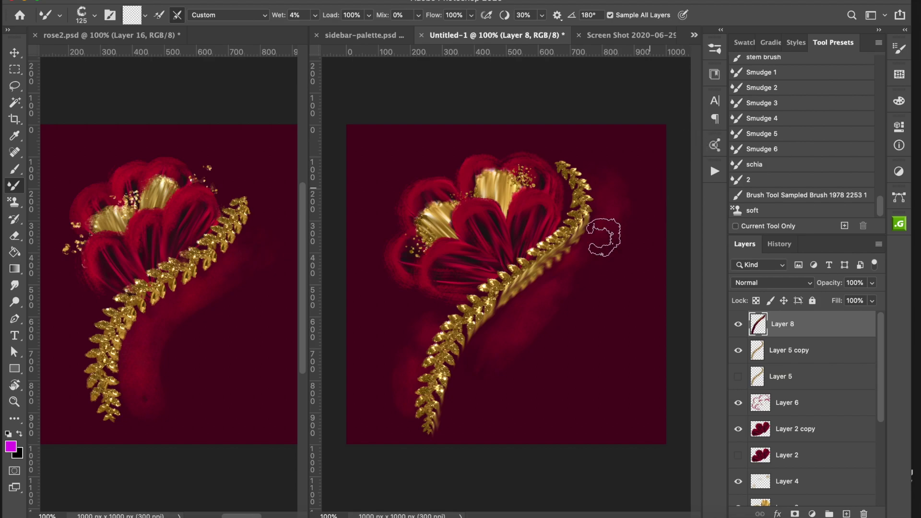
{"action": "key", "text": "ctrl+z"}
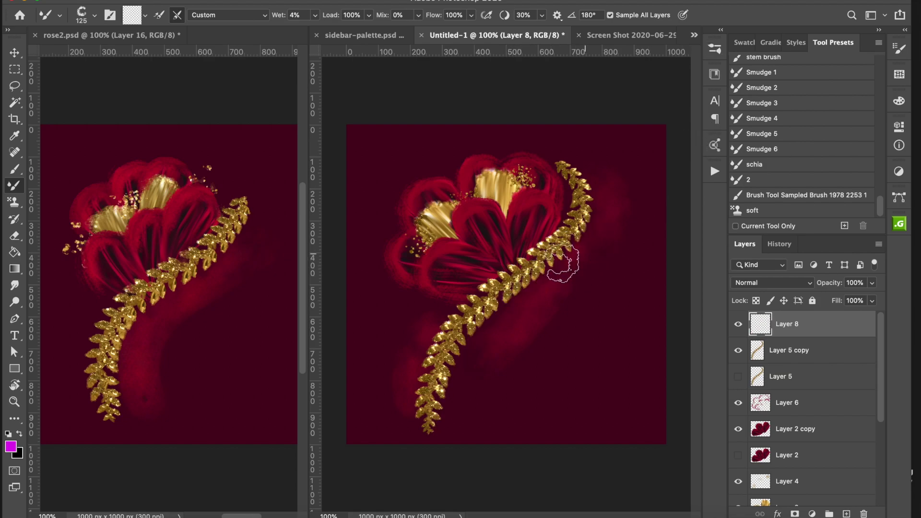
Step: Try smearing the branch on Layer 8 with the Blend 3 brush at 150 px, sampling all layers, and undo the stroke
{"action": "left_click", "coordinate": [715, 49]}
{"action": "left_click", "coordinate": [633, 348]}
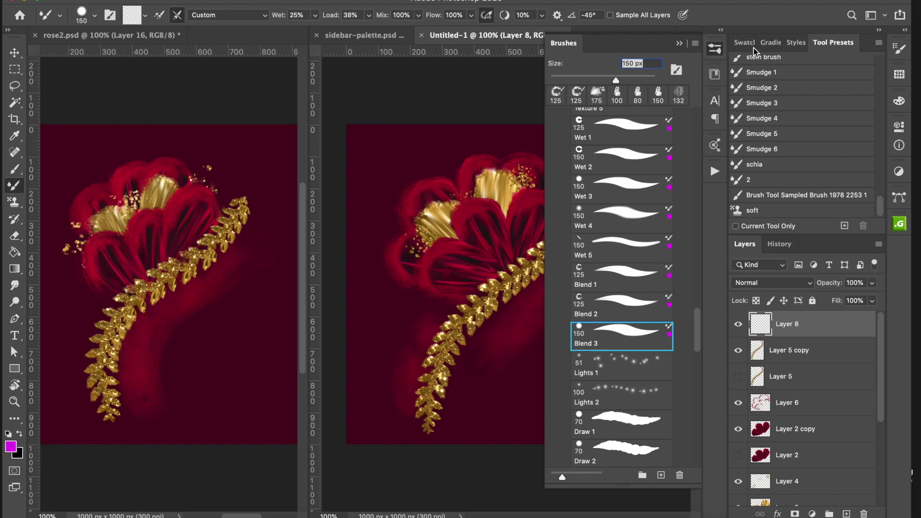
{"action": "left_click", "coordinate": [754, 51]}
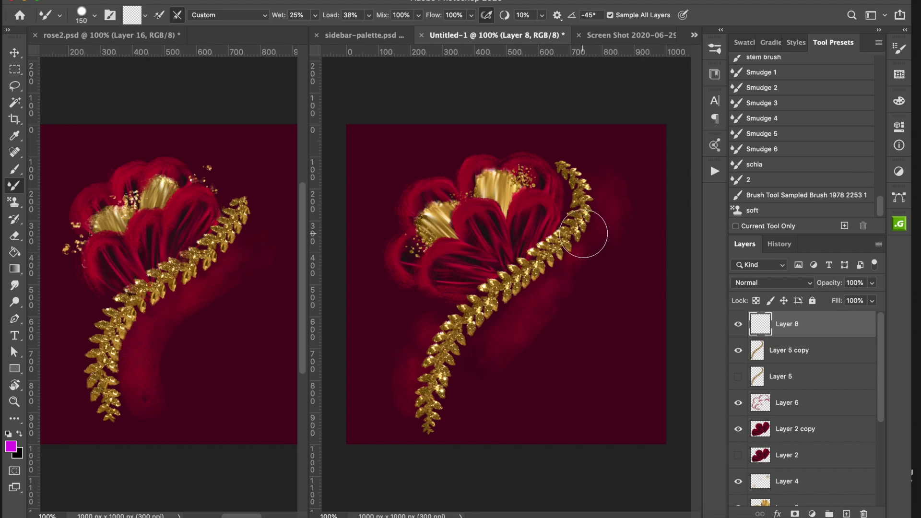
{"action": "mouse_move", "coordinate": [581, 233]}
{"action": "left_mouse_down"}
{"action": "mouse_move", "coordinate": [483, 335]}
{"action": "mouse_move", "coordinate": [466, 371]}
{"action": "mouse_move", "coordinate": [465, 414]}
{"action": "left_mouse_up"}
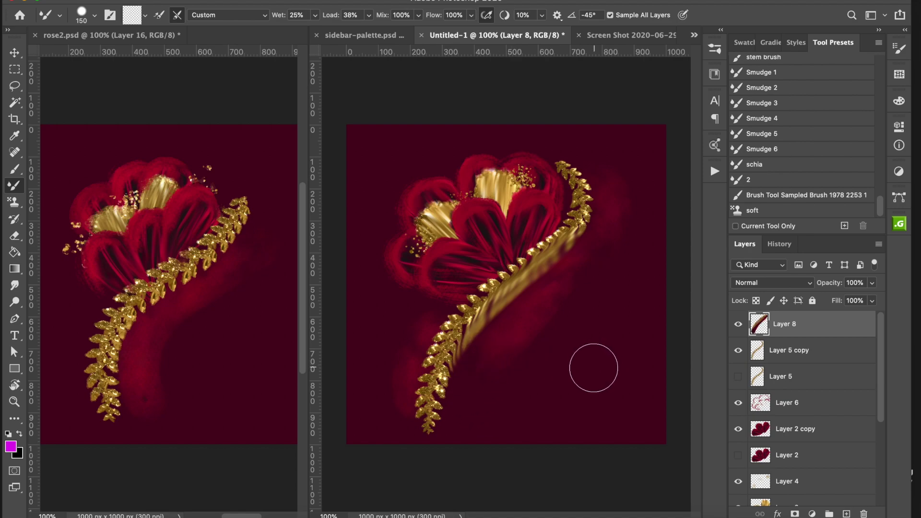
{"action": "key", "text": "super+z"}
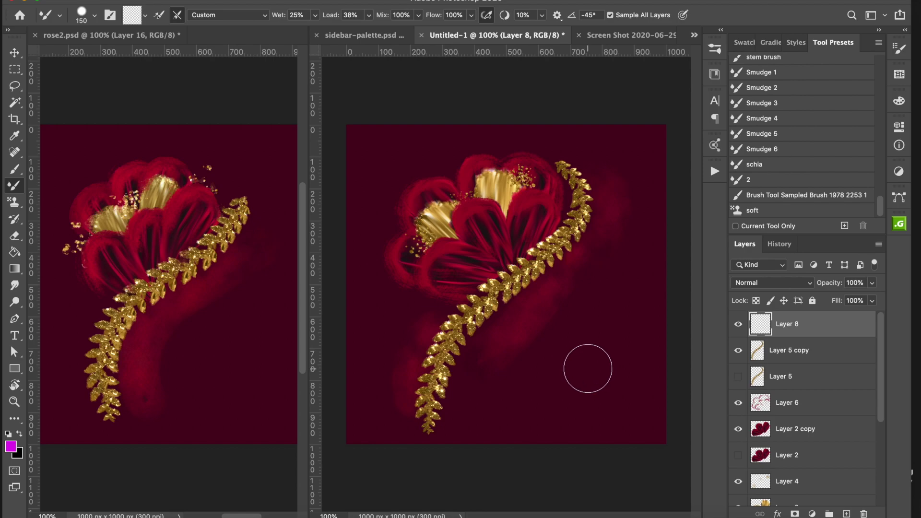
Step: Choose the Wet 1 mixer brush at 125 px and close the brush list
{"action": "left_click", "coordinate": [715, 48]}
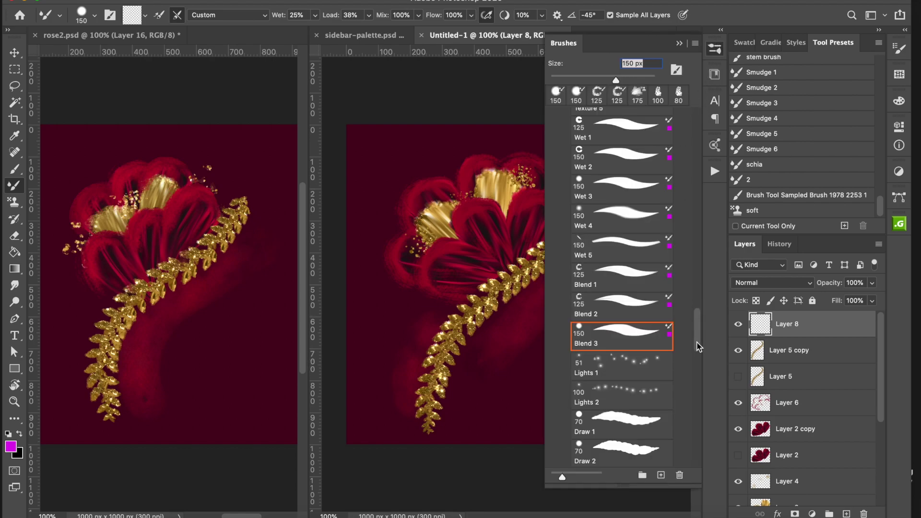
{"action": "scroll", "coordinate": [697, 346], "scroll_direction": "up", "scroll_amount": 3}
{"action": "left_click", "coordinate": [623, 202]}
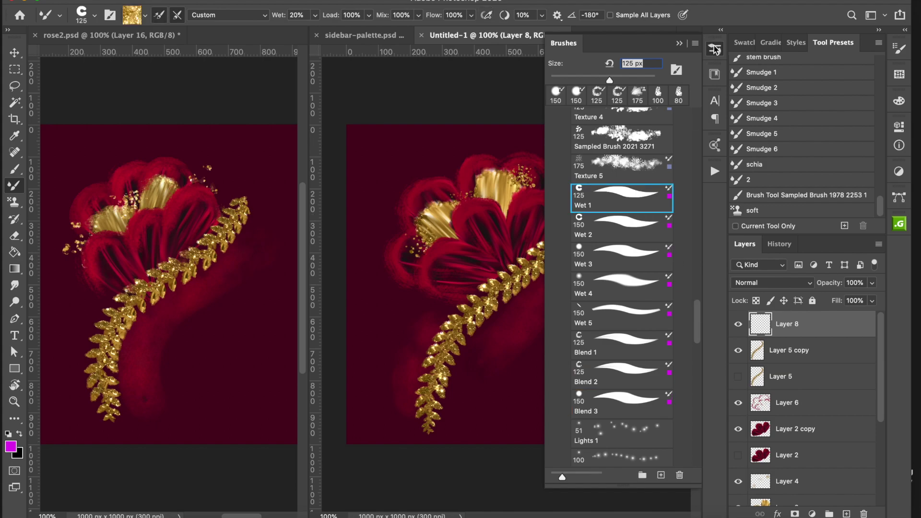
{"action": "left_click", "coordinate": [714, 49]}
Step: Undo a plain gold test stroke, enable Sample All Layers and smear the branch's lower edge on Layer 8 with Wet 1
{"action": "mouse_move", "coordinate": [576, 252]}
{"action": "left_mouse_down"}
{"action": "mouse_move", "coordinate": [592, 222]}
{"action": "mouse_move", "coordinate": [511, 297]}
{"action": "left_mouse_up"}
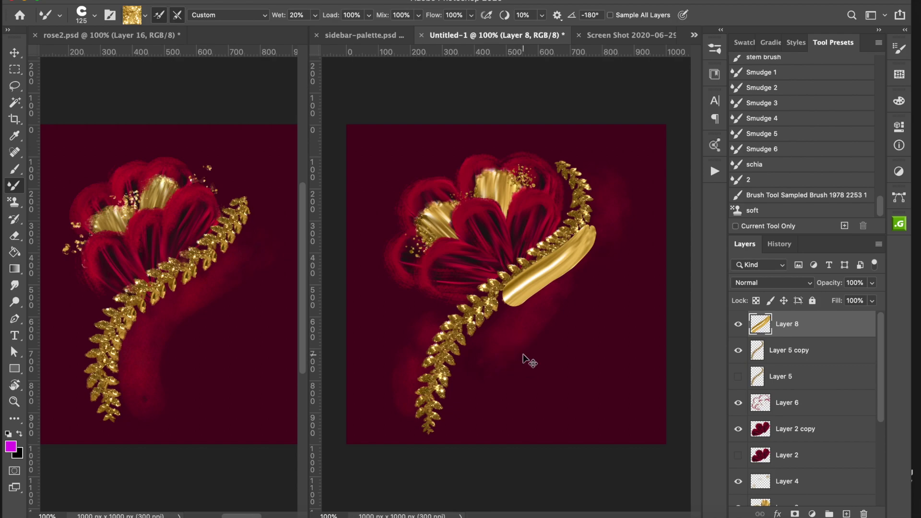
{"action": "key", "text": "super+z"}
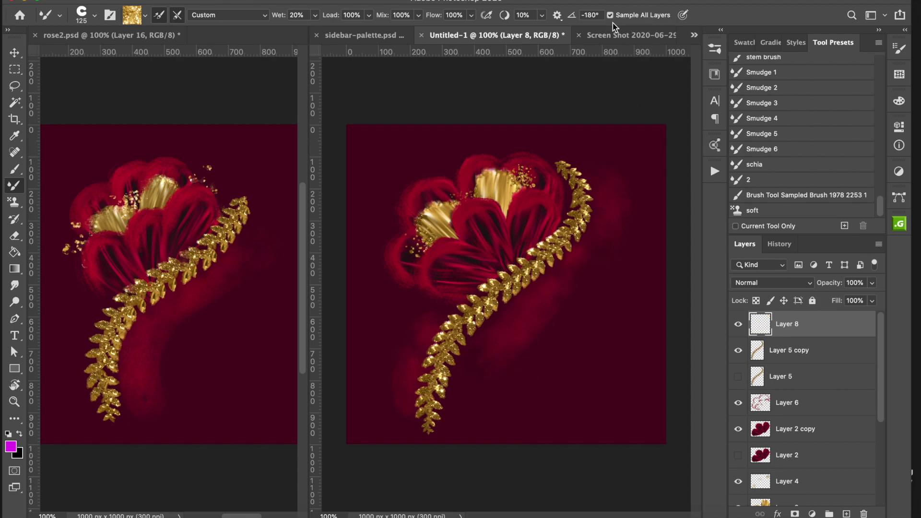
{"action": "mouse_move", "coordinate": [581, 239]}
{"action": "left_mouse_down"}
{"action": "mouse_move", "coordinate": [582, 215]}
{"action": "mouse_move", "coordinate": [563, 250]}
{"action": "mouse_move", "coordinate": [499, 312]}
{"action": "mouse_move", "coordinate": [470, 384]}
{"action": "mouse_move", "coordinate": [479, 389]}
{"action": "left_mouse_up"}
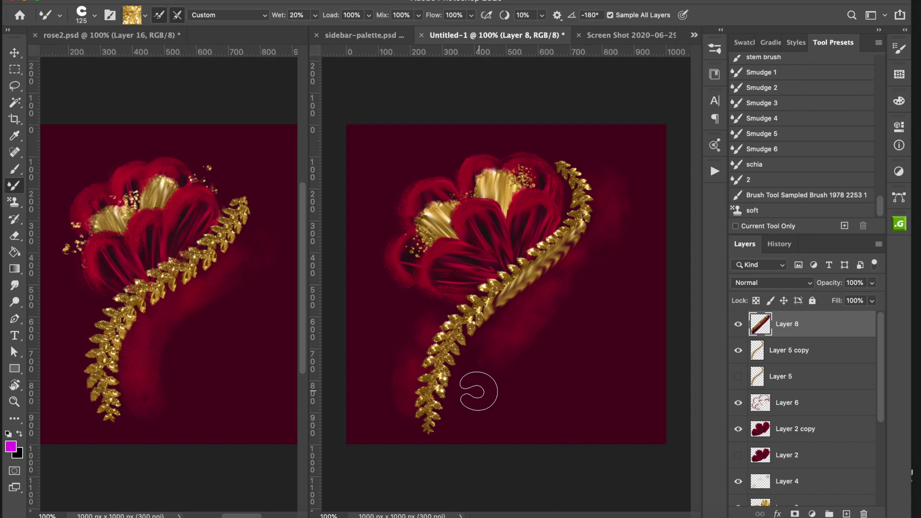
Step: Add a new layer above Layer 8, undo the Wet 1 test strokes made on it, and hide Layer 8
{"action": "left_click", "coordinate": [846, 513]}
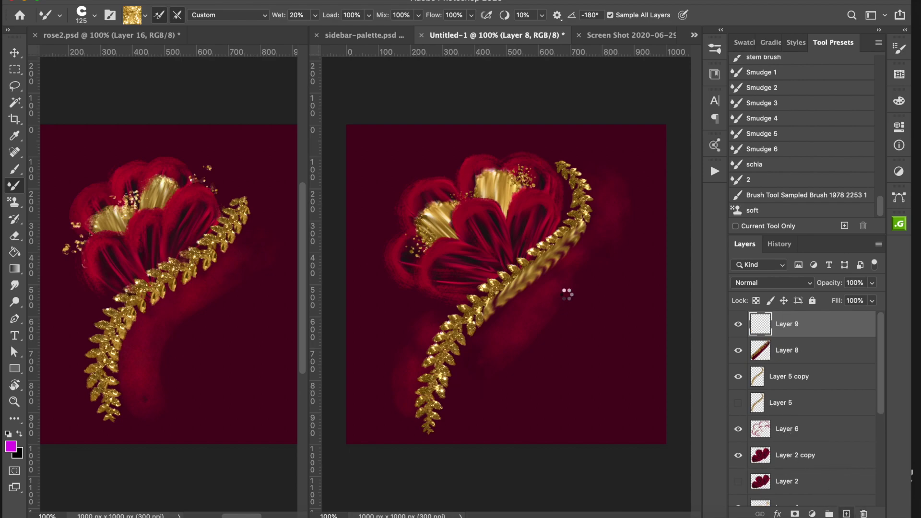
{"action": "mouse_move", "coordinate": [582, 230]}
{"action": "left_mouse_down"}
{"action": "mouse_move", "coordinate": [586, 240]}
{"action": "mouse_move", "coordinate": [506, 309]}
{"action": "mouse_move", "coordinate": [531, 318]}
{"action": "left_mouse_up"}
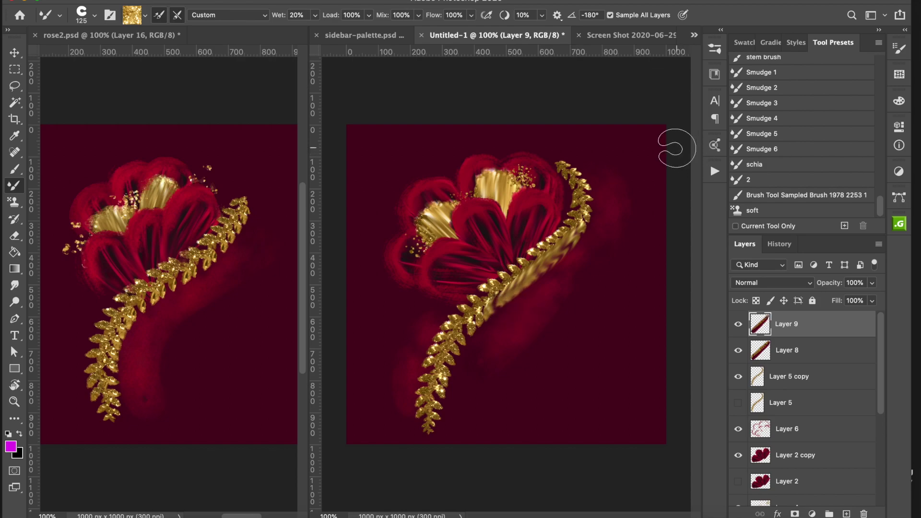
{"action": "left_click_drag", "start_coordinate": [587, 223], "coordinate": [523, 292]}
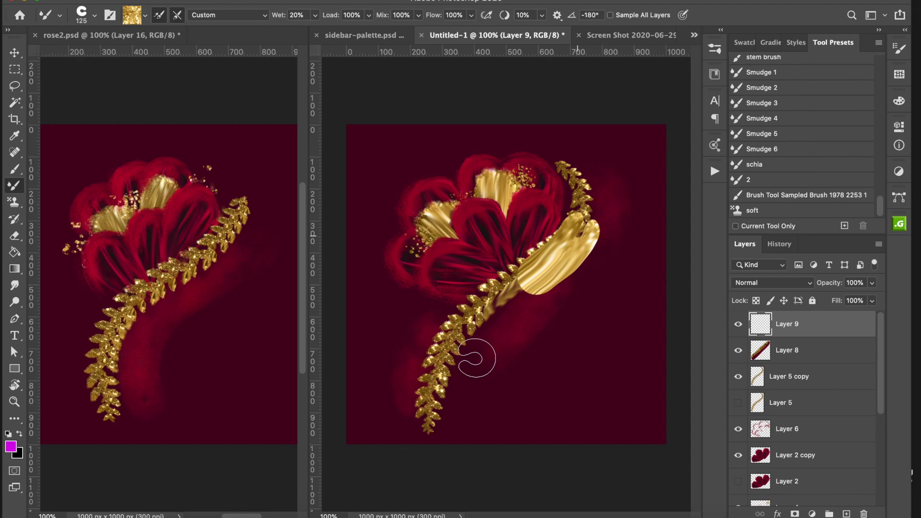
{"action": "key", "text": "super+z"}
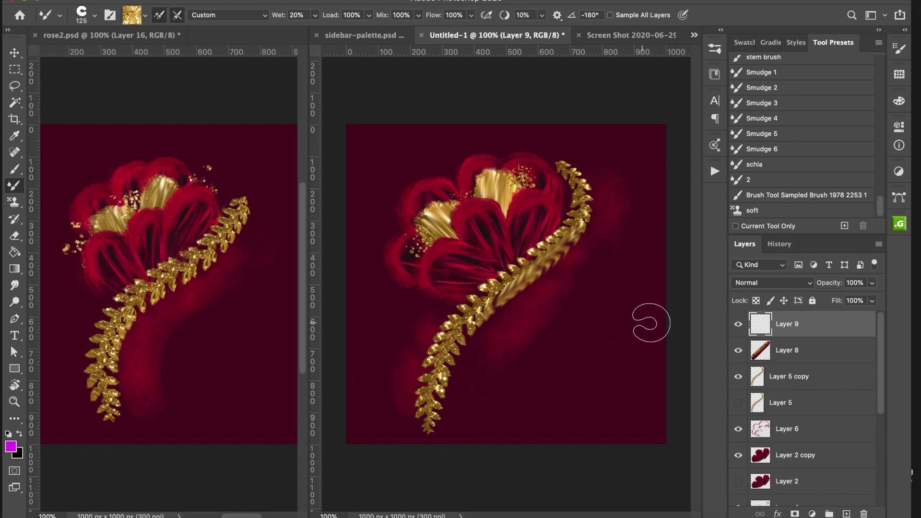
{"action": "left_click", "coordinate": [737, 377]}
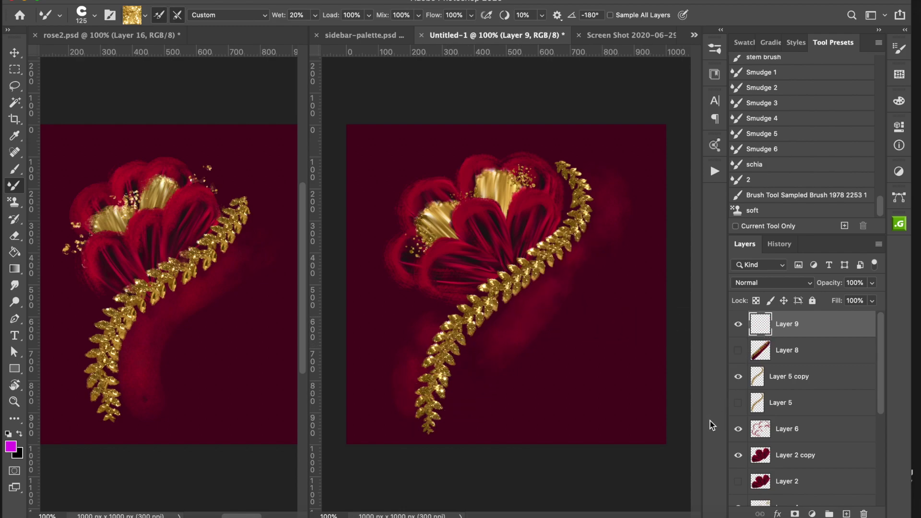